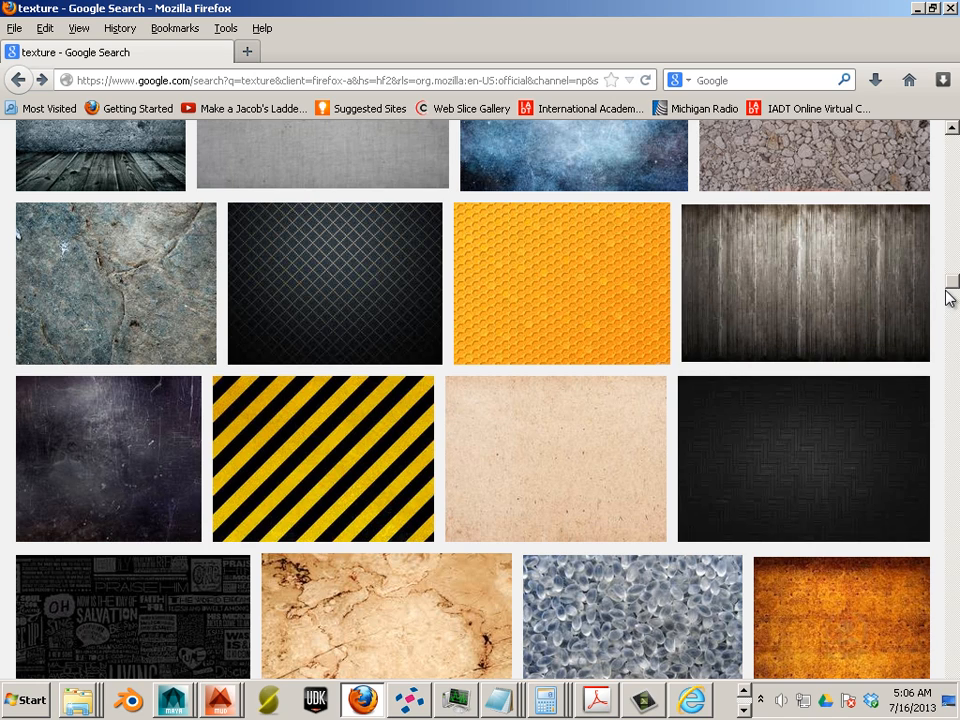
- Filter the texture image results to show only images larger than 8 MP (3264×2448)
drag(949, 294, 955, 143)
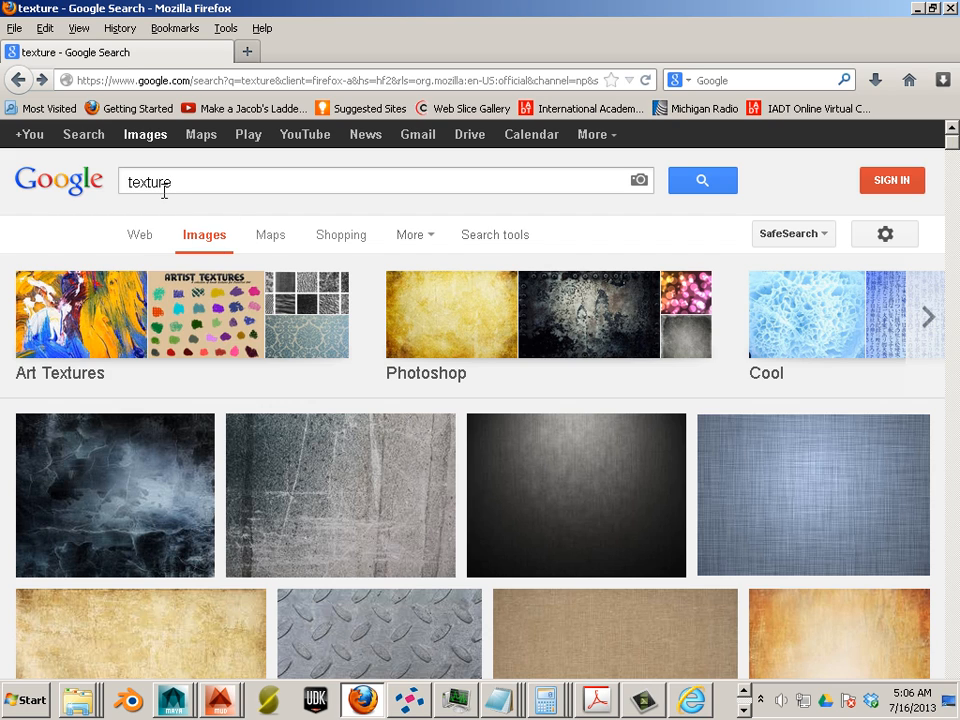
click(493, 241)
click(158, 273)
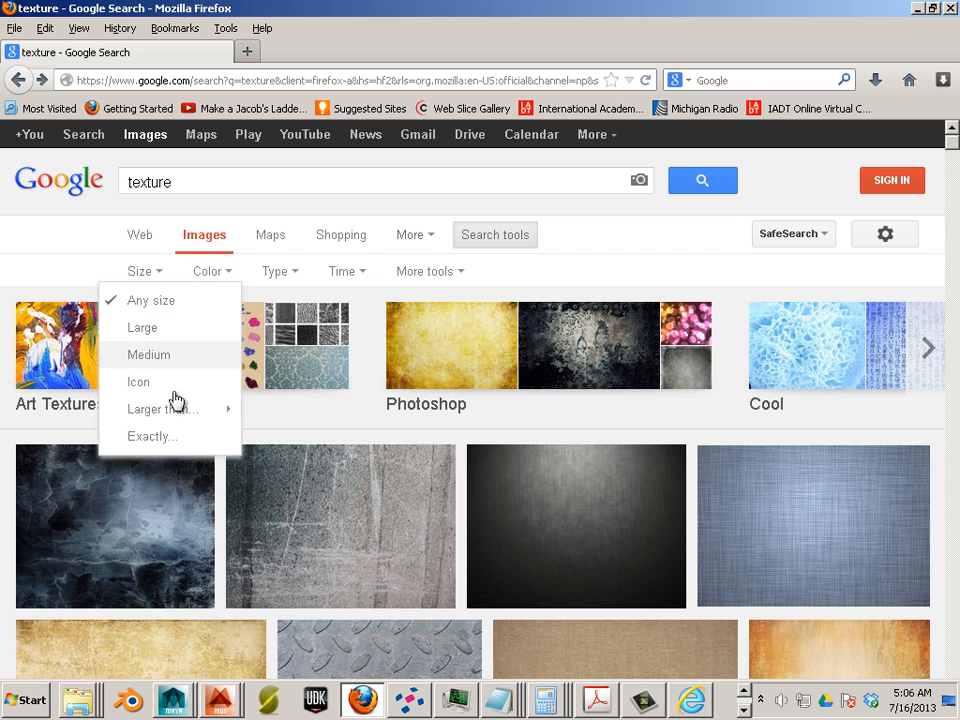
mouse_move(197, 415)
drag(424, 336, 428, 378)
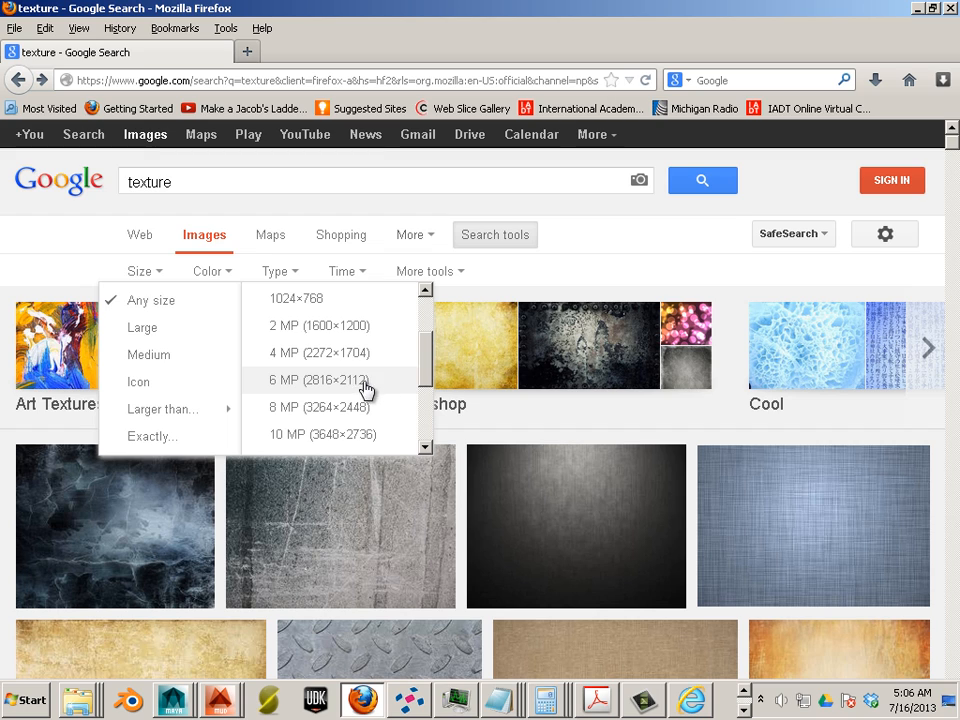
drag(422, 384, 426, 391)
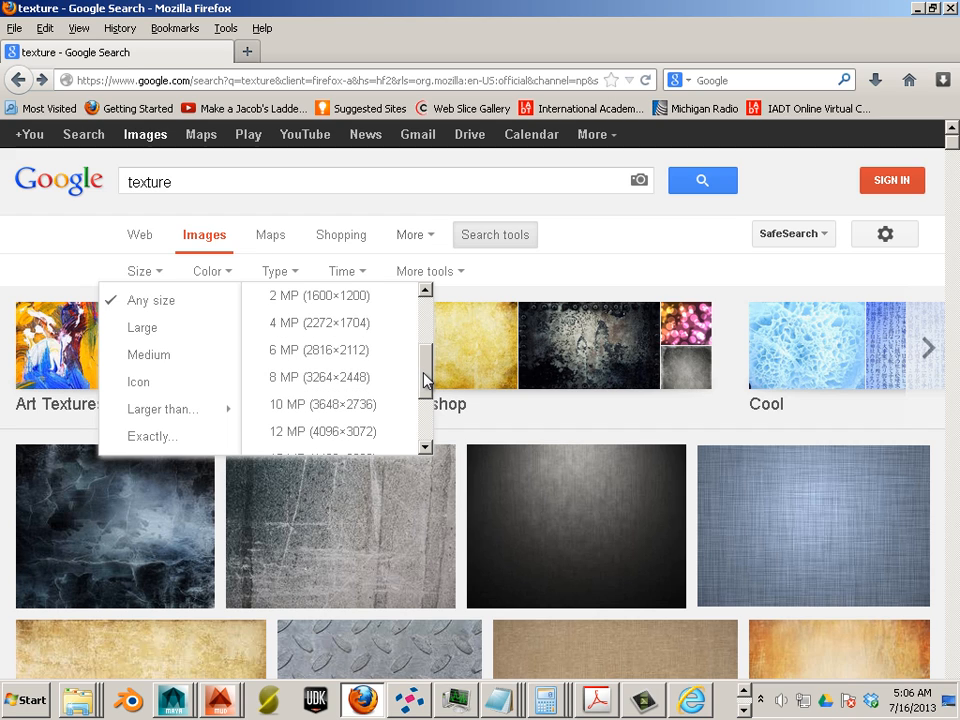
click(377, 380)
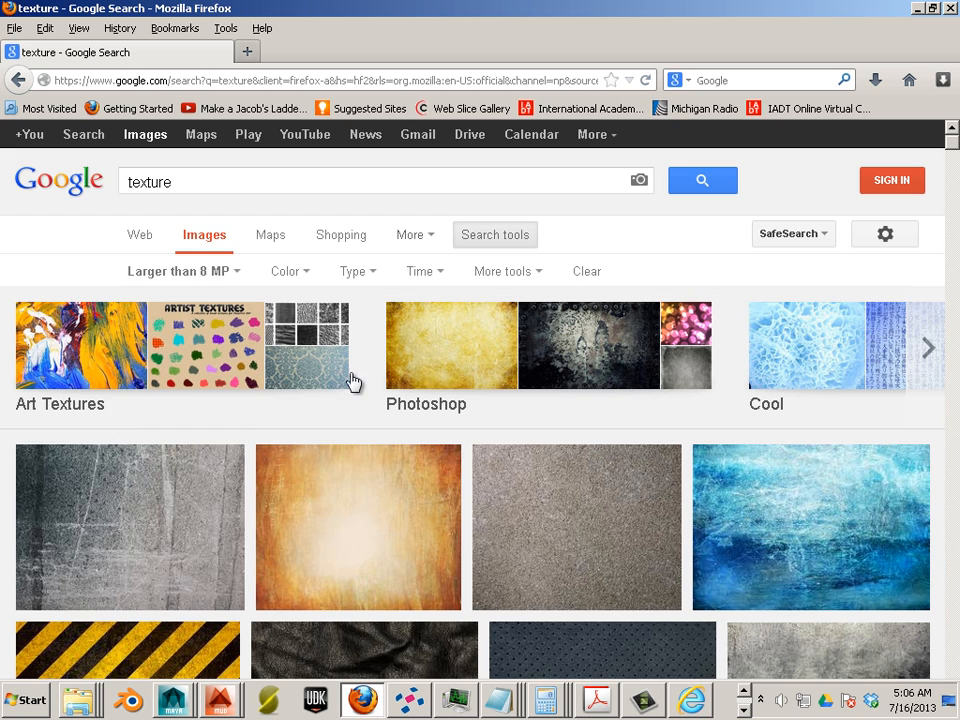
- Browse the filtered texture results for a suitable image and preview the blue denim texture
scroll(330, 360, down, 2)
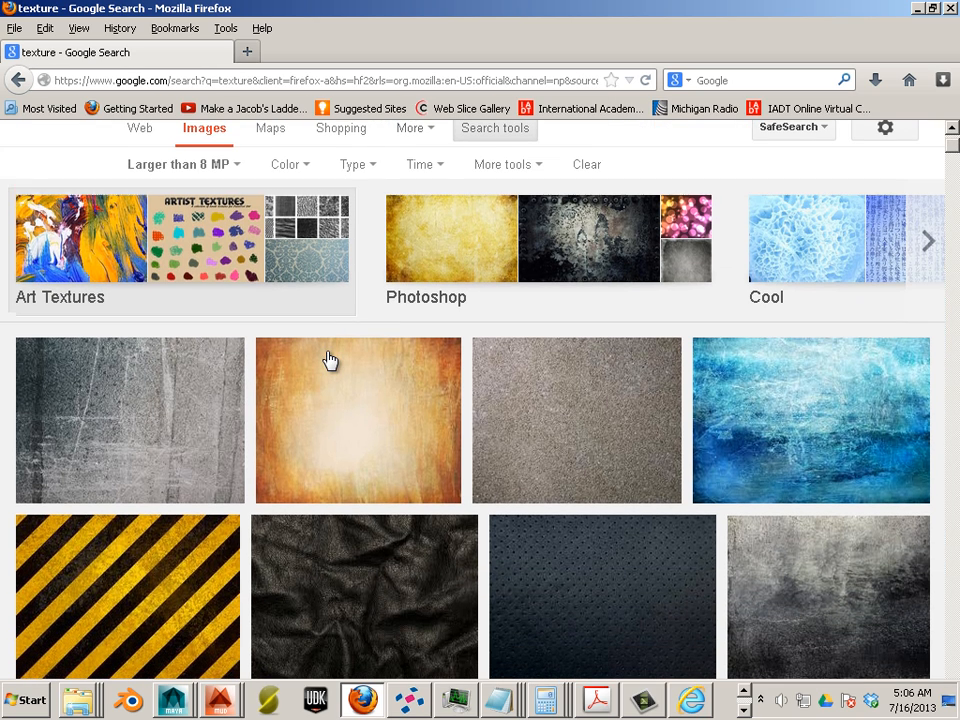
scroll(330, 360, down, 10)
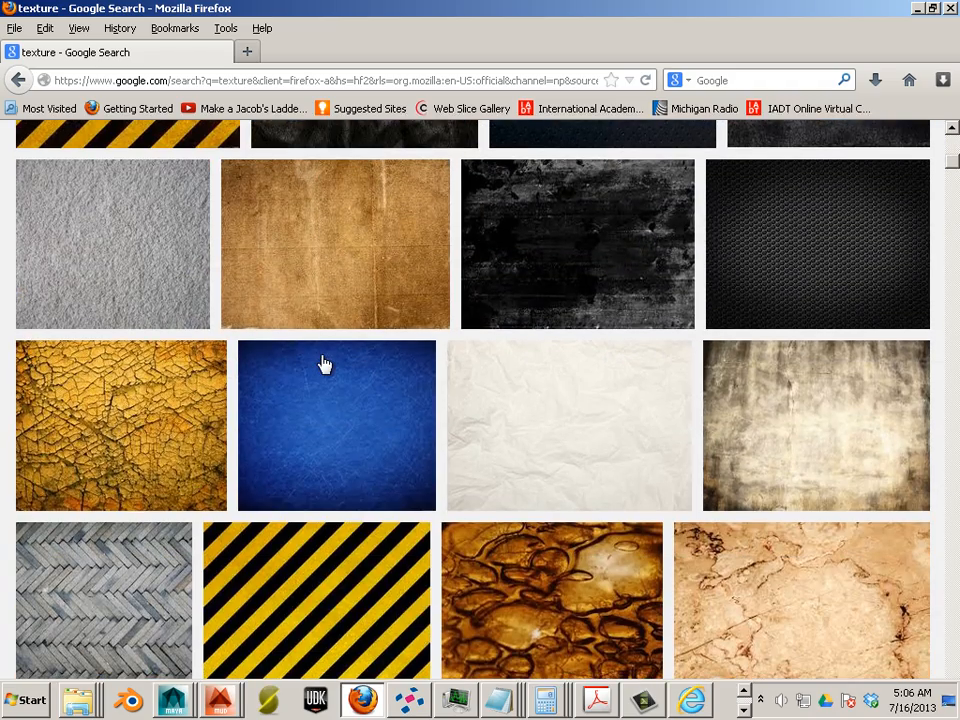
scroll(323, 364, down, 8)
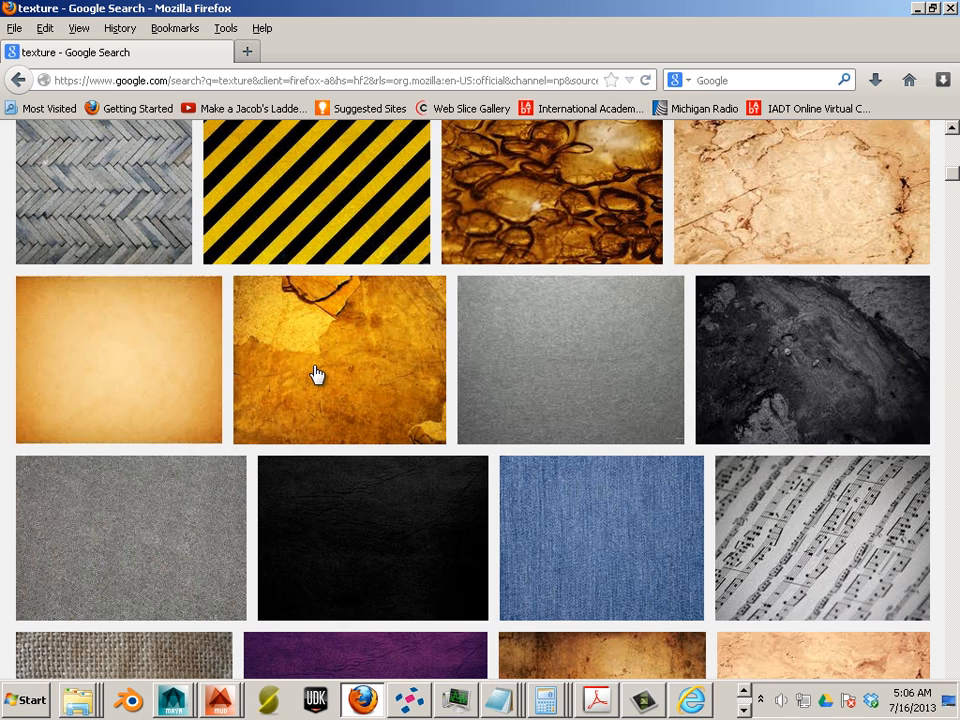
click(597, 508)
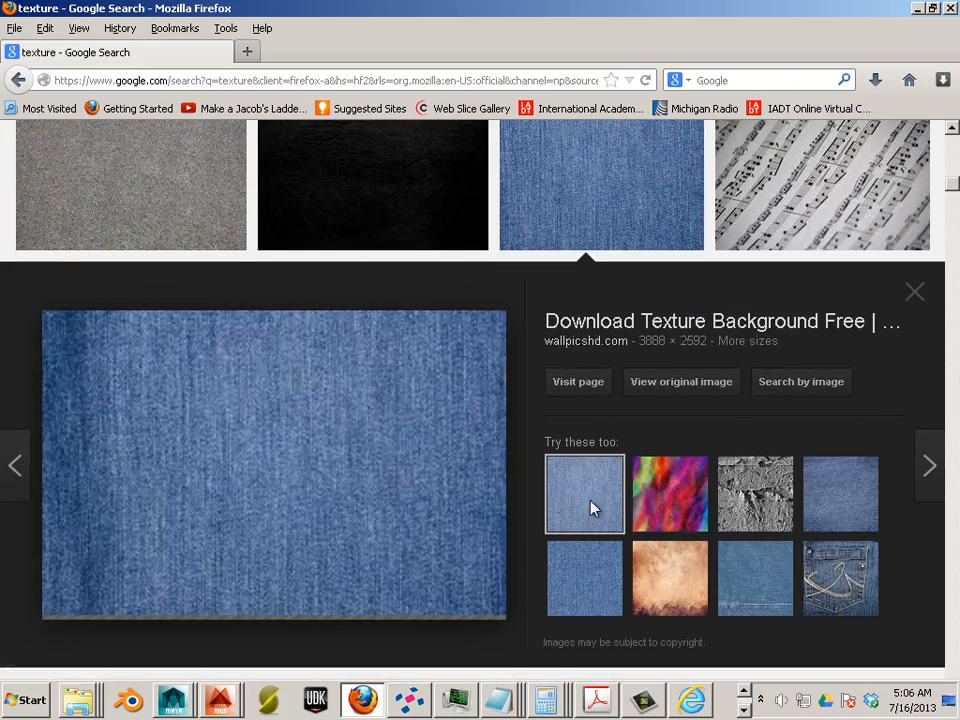
scroll(348, 434, down, 12)
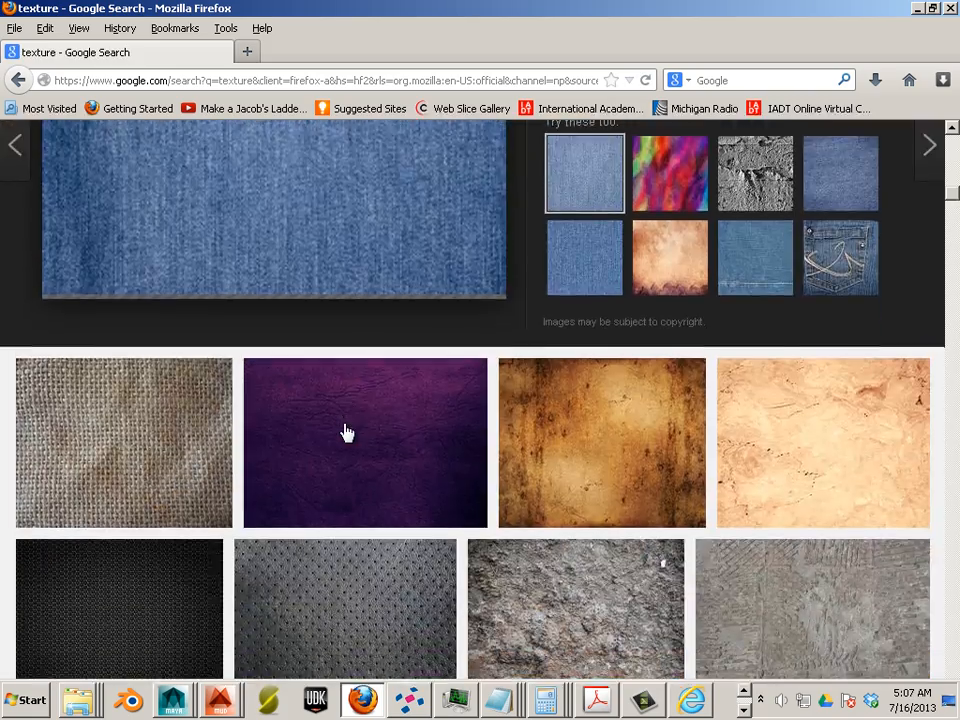
scroll(345, 432, down, 10)
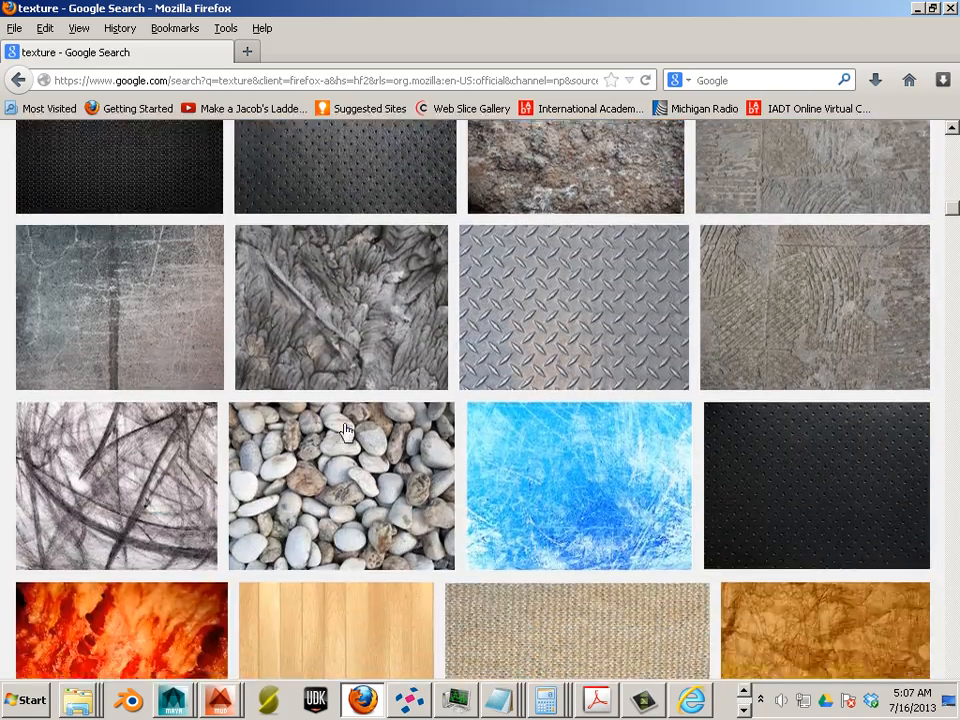
scroll(345, 432, down, 8)
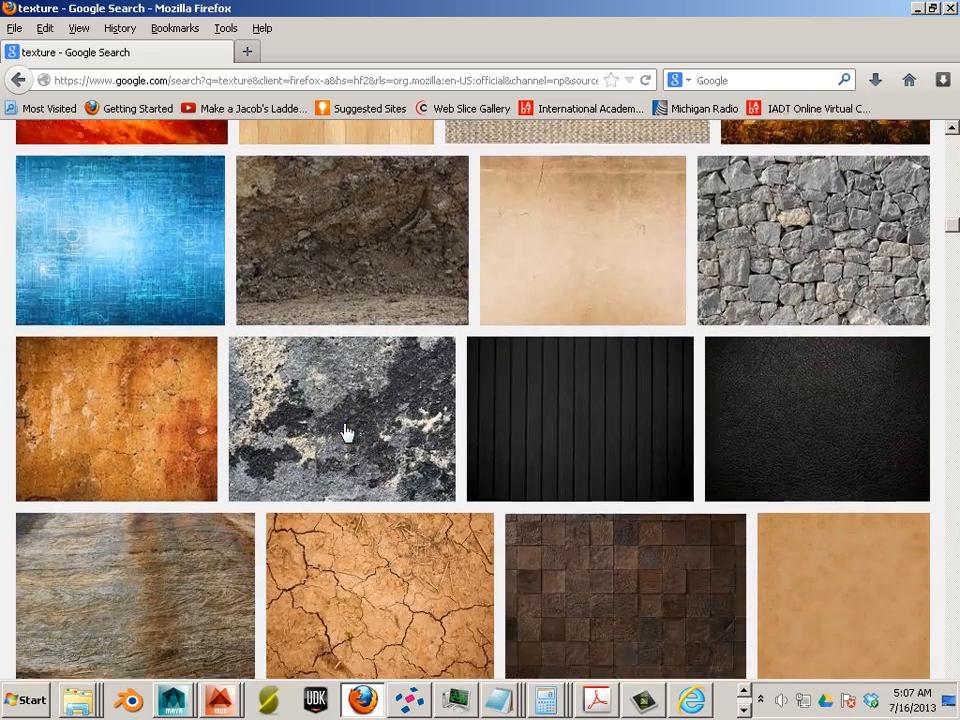
scroll(345, 432, down, 3)
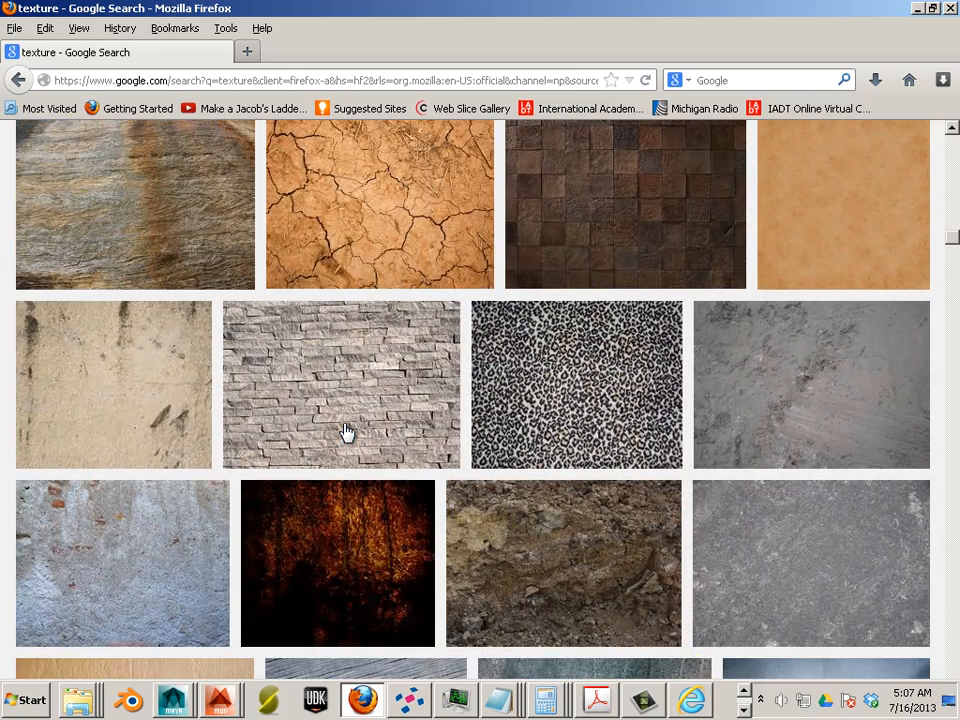
scroll(345, 432, up, 2)
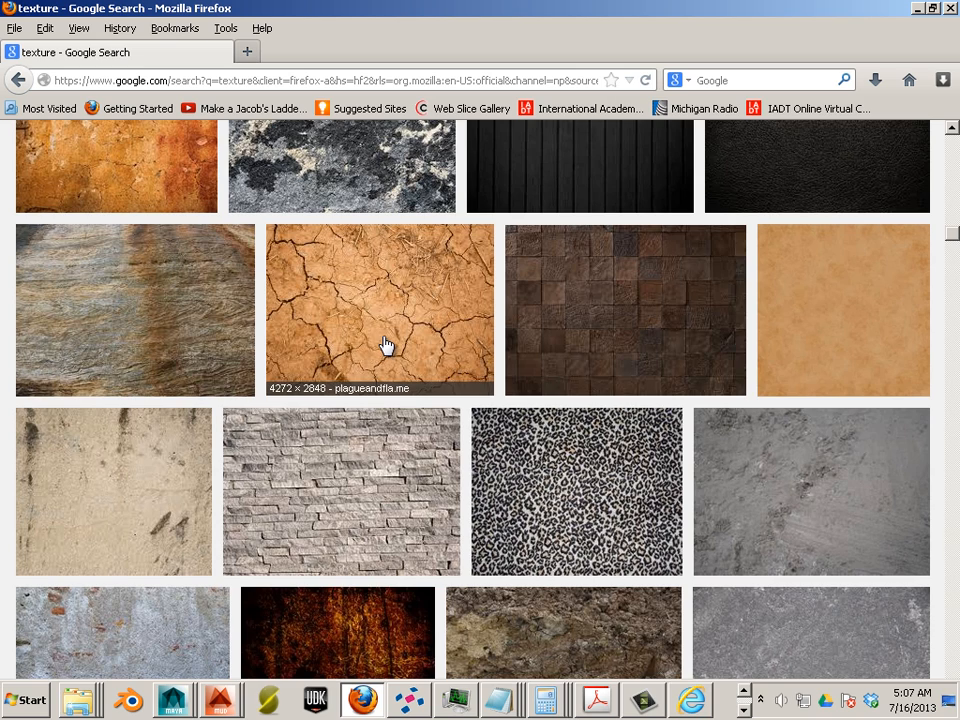
- Open the original 4272 × 2848 version of the orange cracked earth texture and copy the image
click(386, 345)
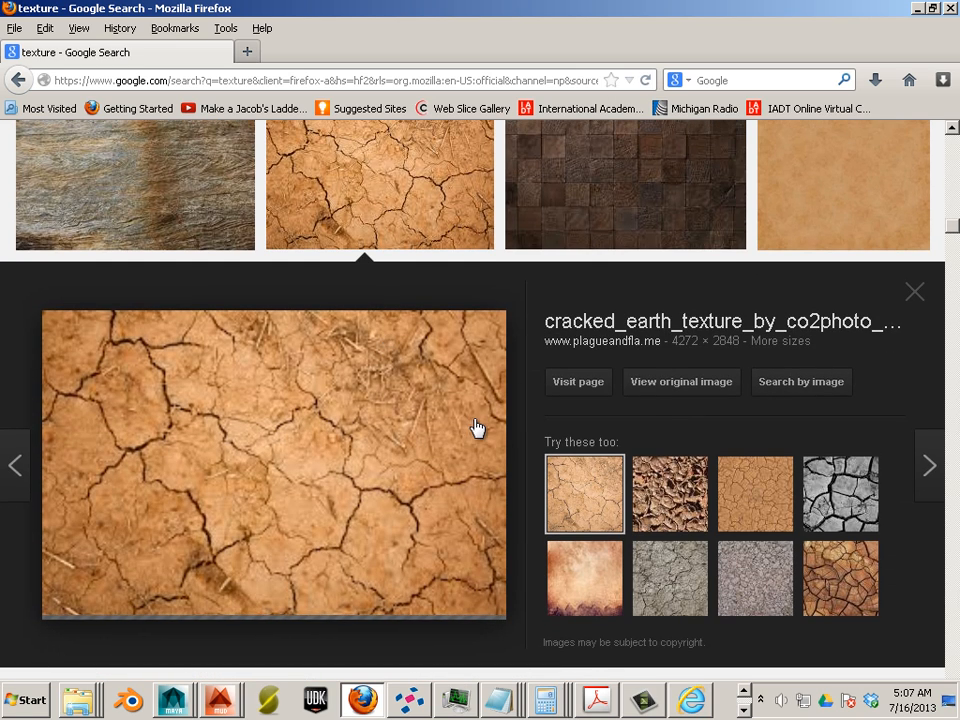
click(697, 381)
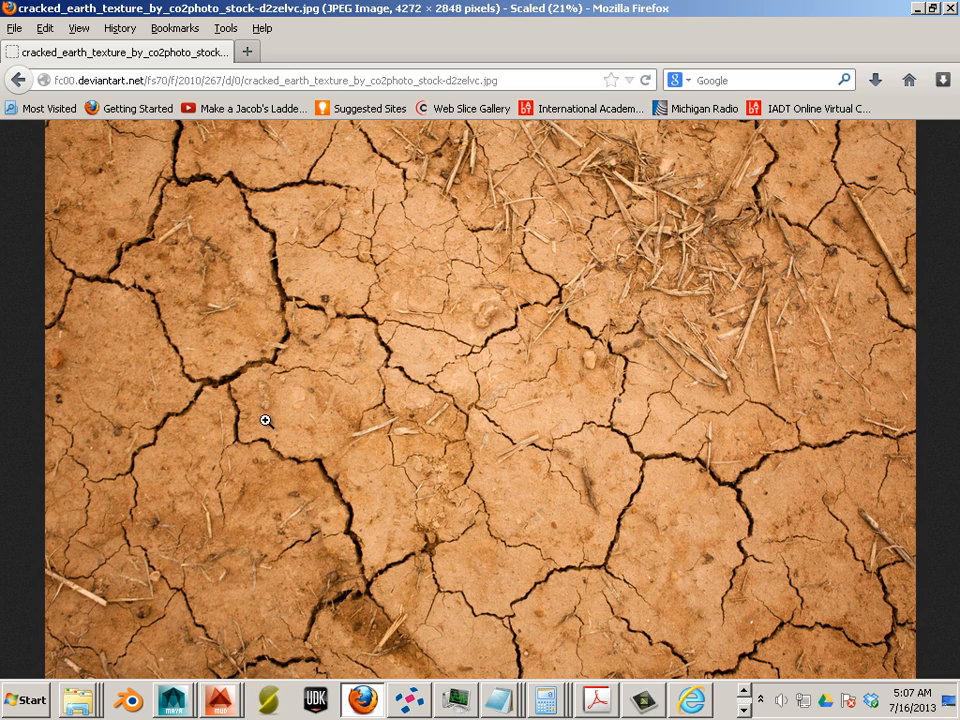
right_click(268, 380)
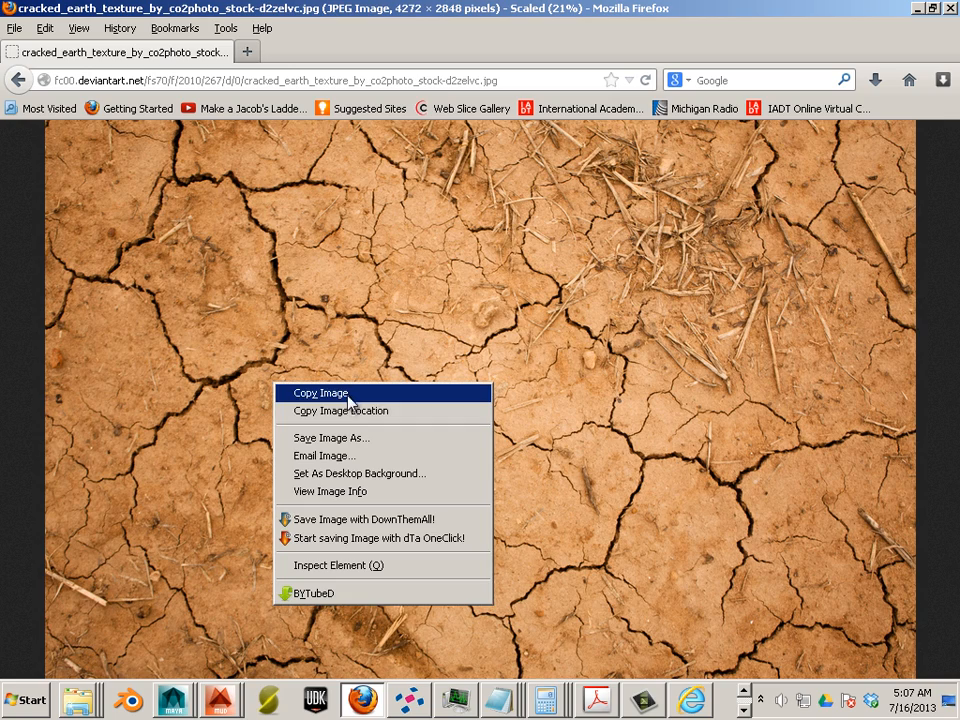
click(380, 393)
click(385, 630)
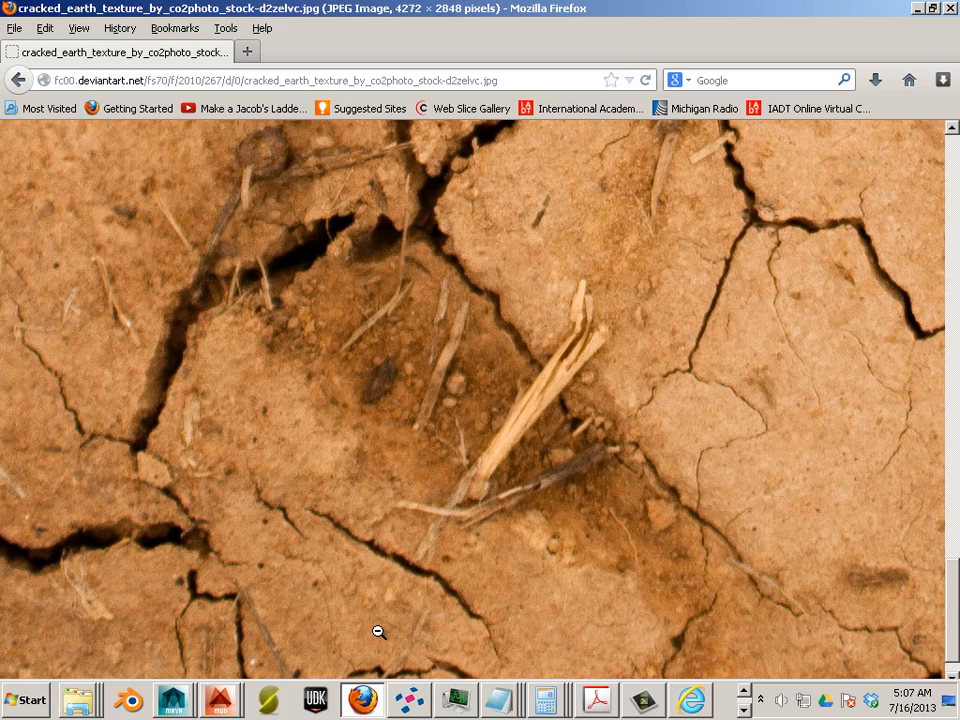
right_click(403, 347)
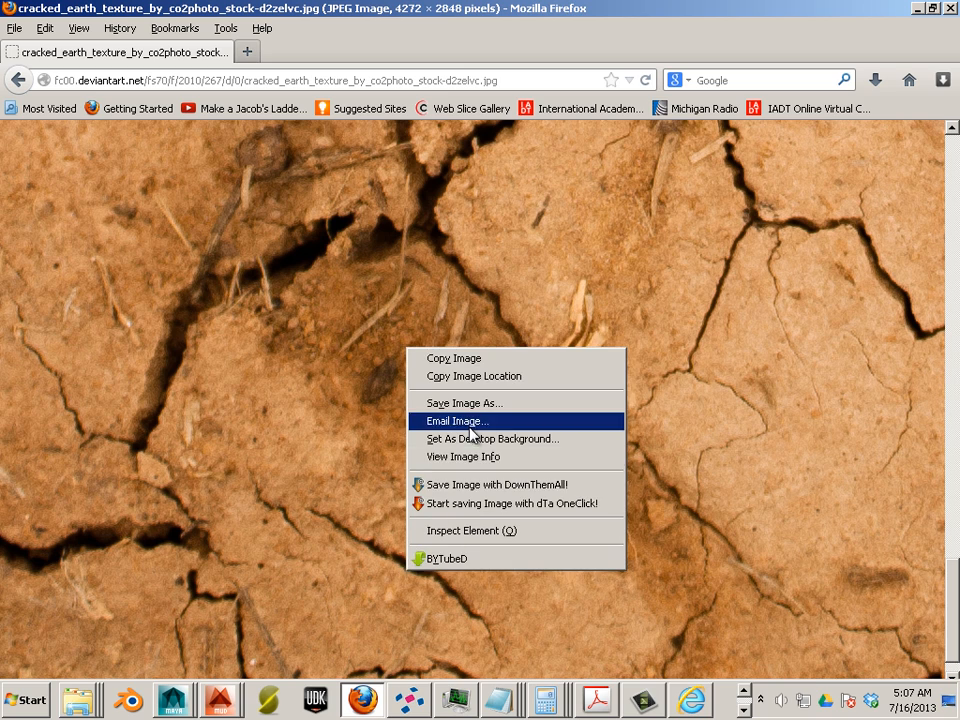
click(484, 360)
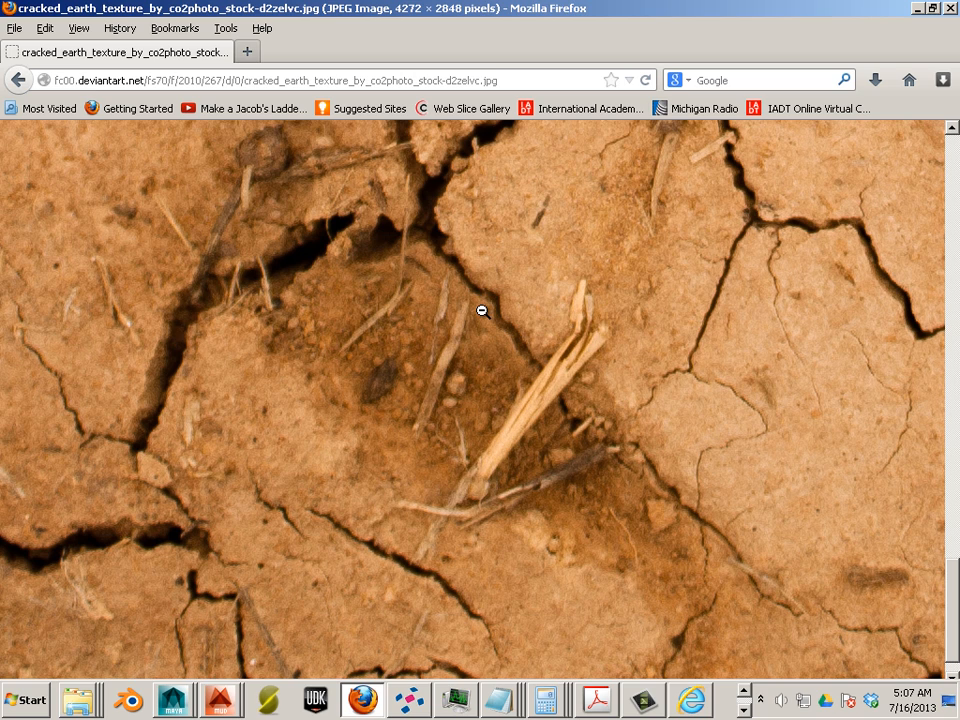
right_click(479, 388)
key(Escape)
- Switch to Photoshop, create a new 4272 × 2848 pixel document from the Clipboard preset, and paste the copied texture into it
click(16, 705)
click(103, 456)
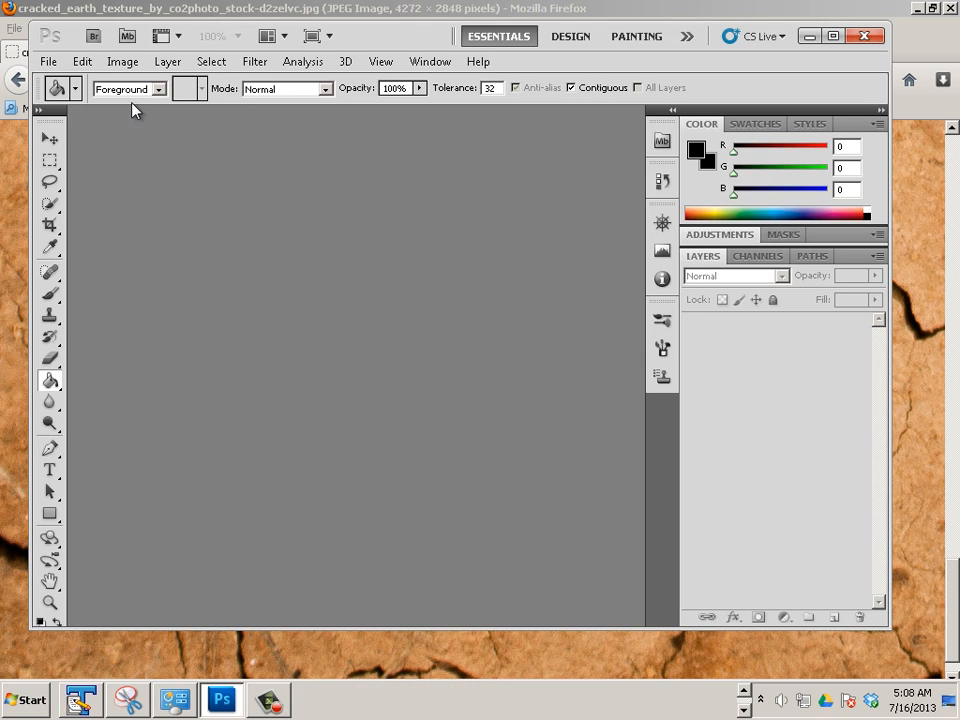
click(48, 61)
key(Escape)
key(ctrl+n)
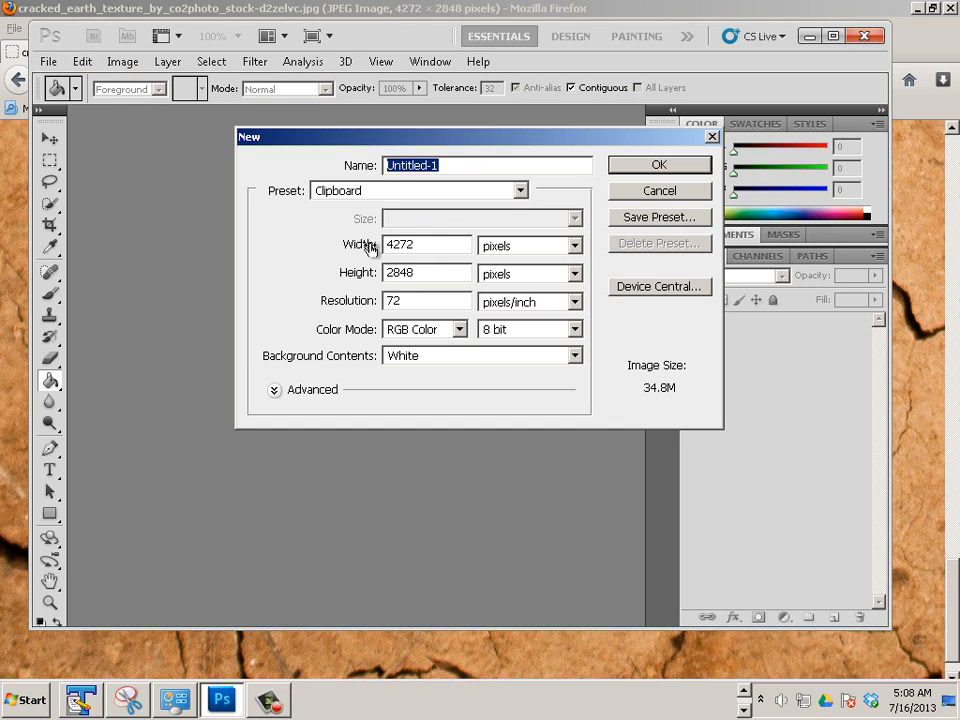
click(689, 172)
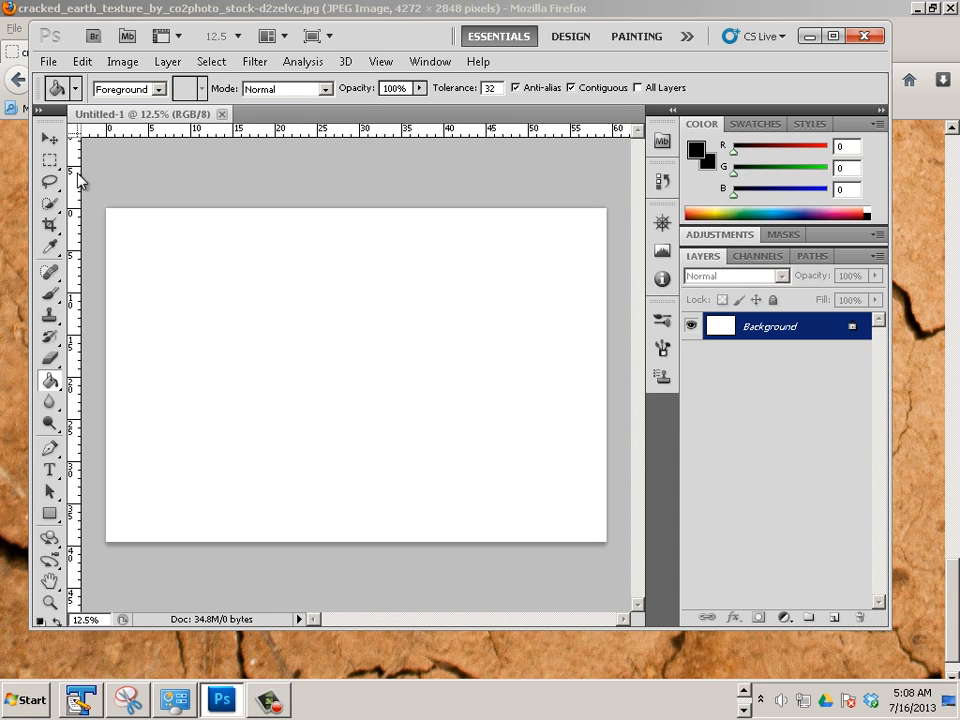
click(82, 61)
click(120, 199)
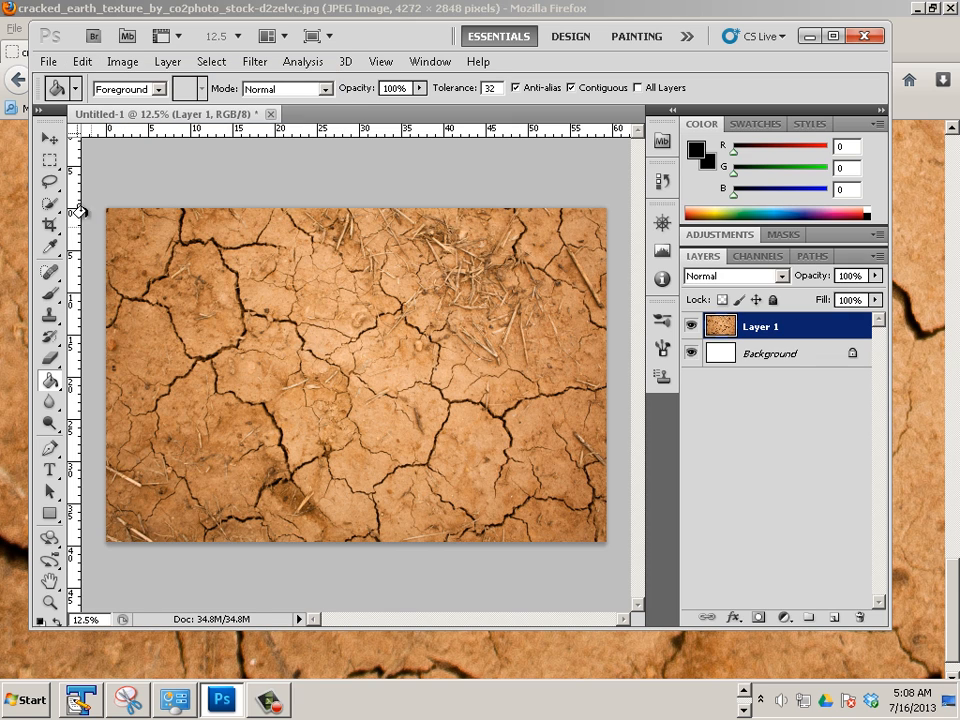
- Crop the image to a square marquee selection about 30 inches wide, reaching the bottom edge near the middle of the texture
click(49, 160)
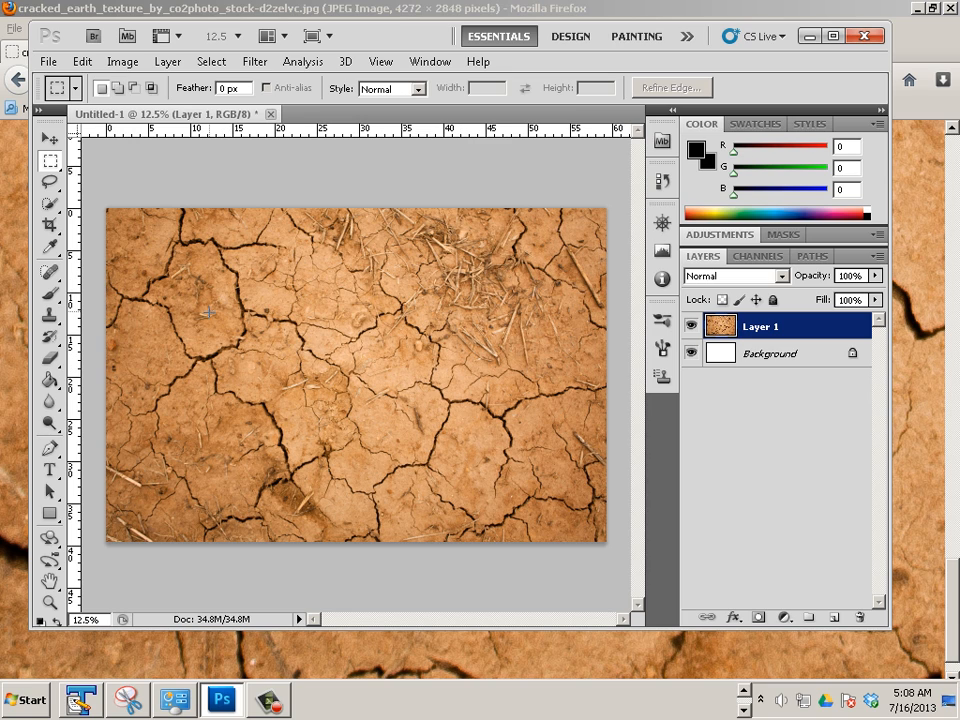
drag(336, 498, 446, 573)
click(449, 584)
drag(198, 259, 190, 243)
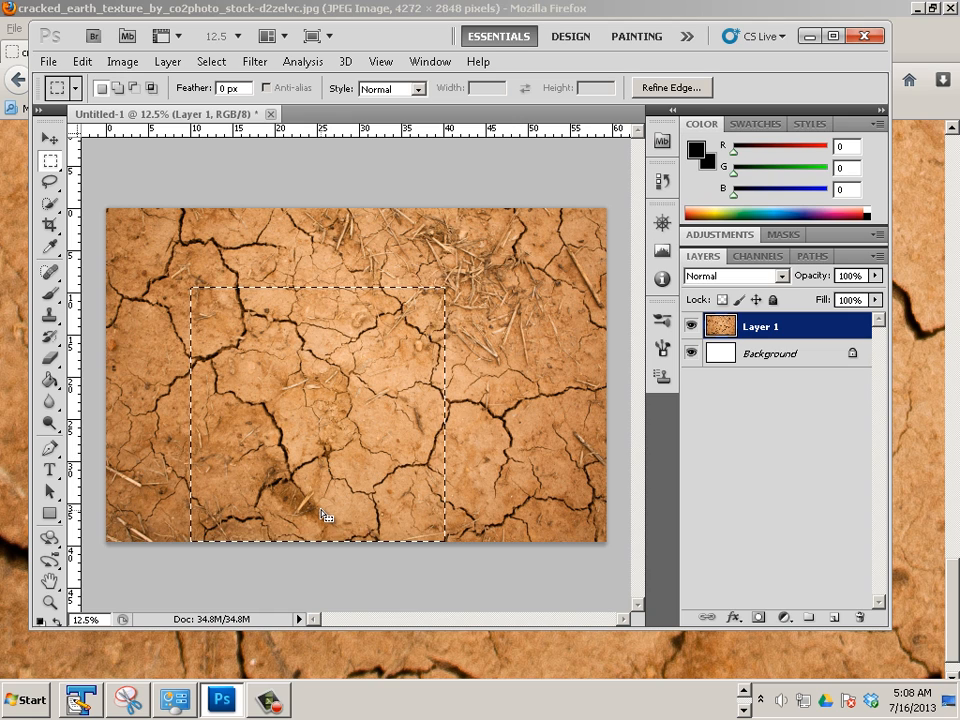
click(121, 62)
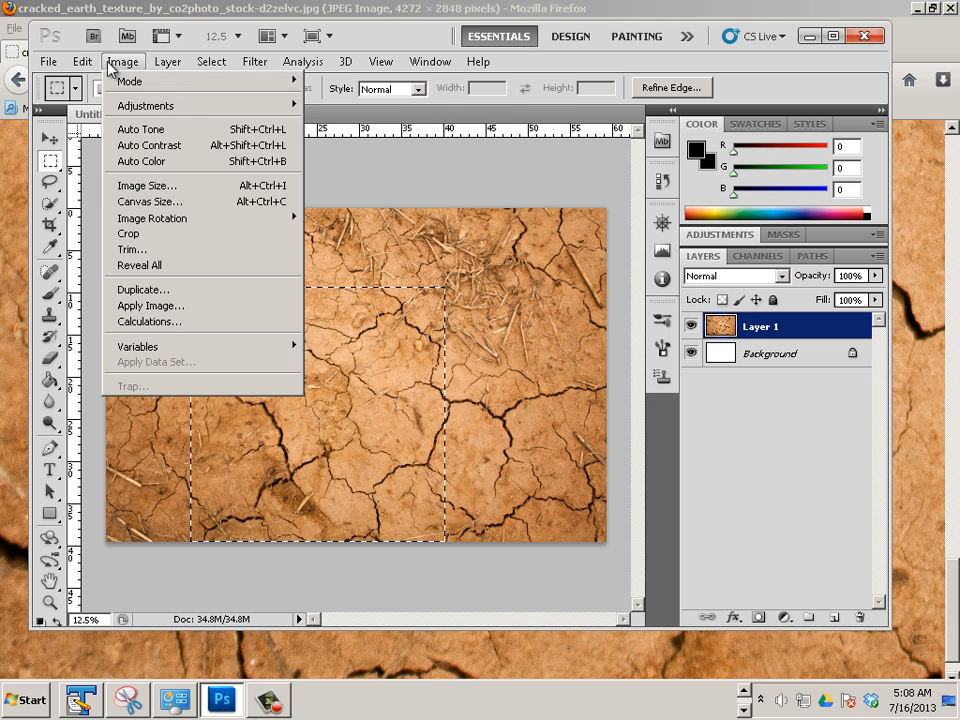
click(154, 234)
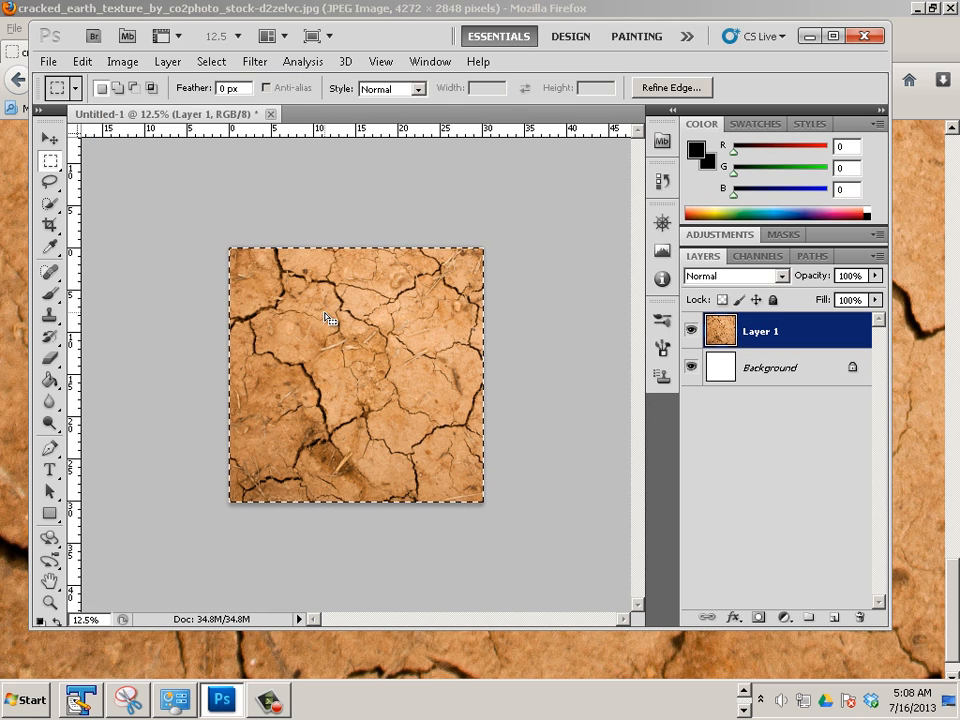
- Duplicate the cropped texture layer, Layer 1
scroll(326, 313, up, 2)
scroll(326, 313, up, 5)
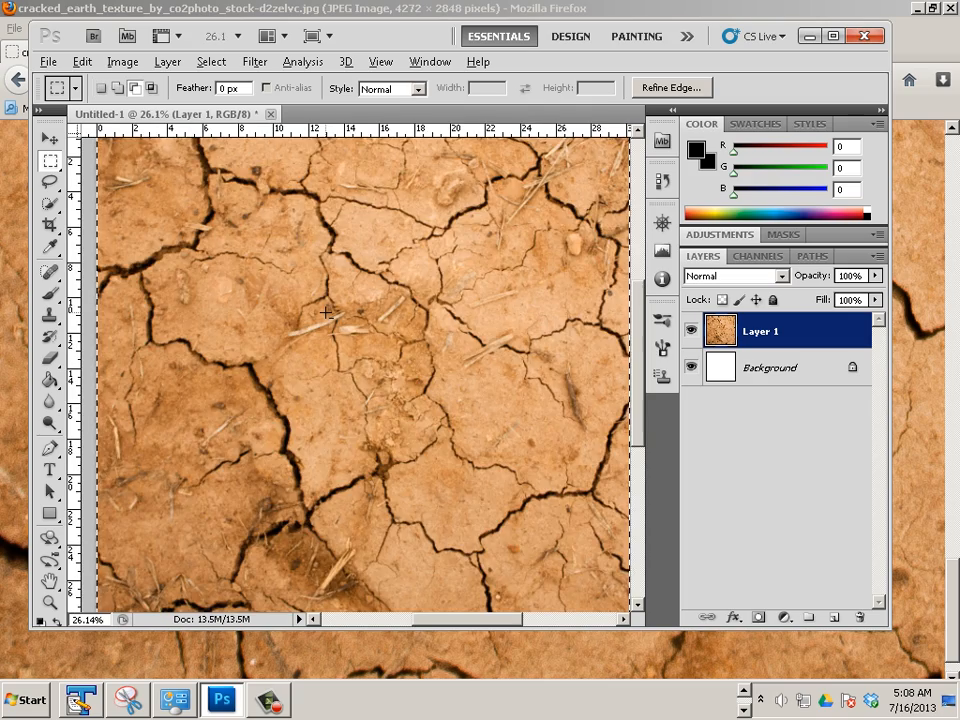
scroll(326, 313, up, 3)
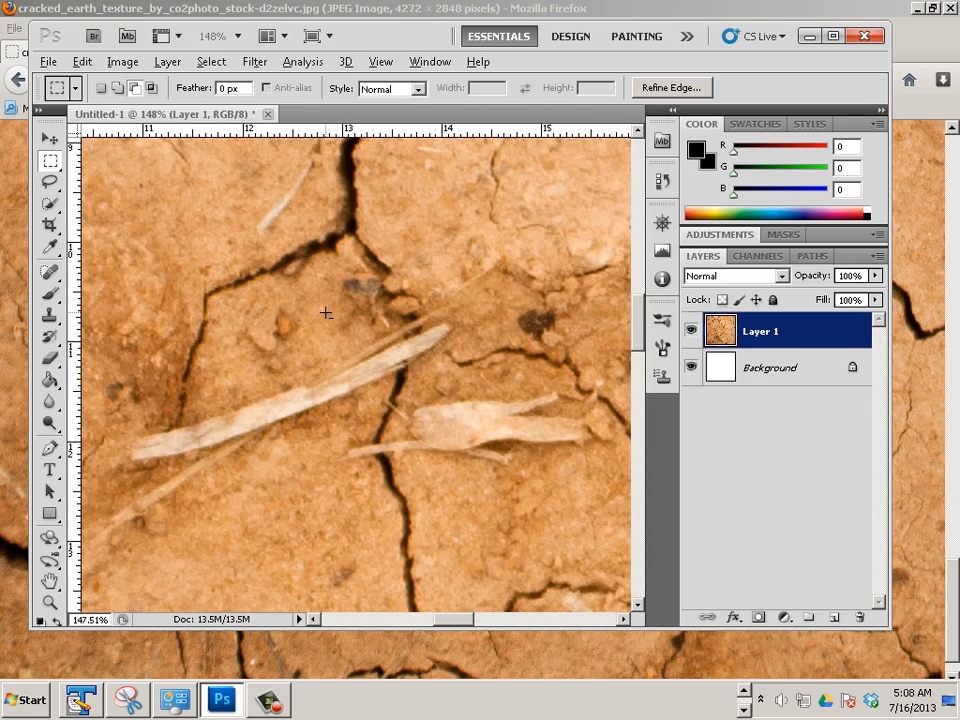
scroll(326, 313, down, 6)
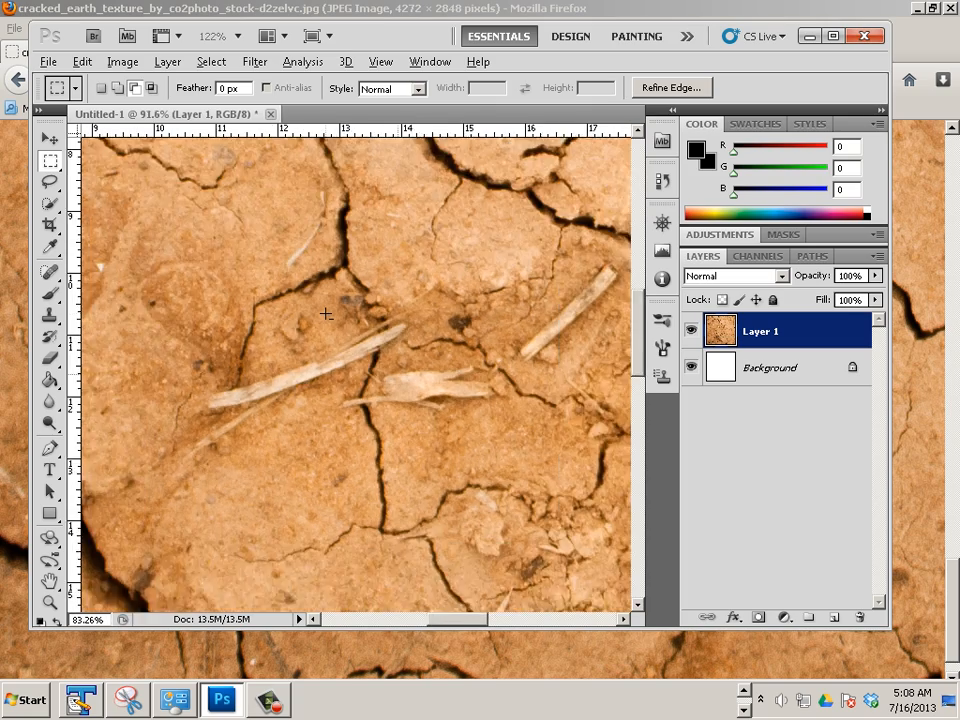
scroll(326, 313, down, 2)
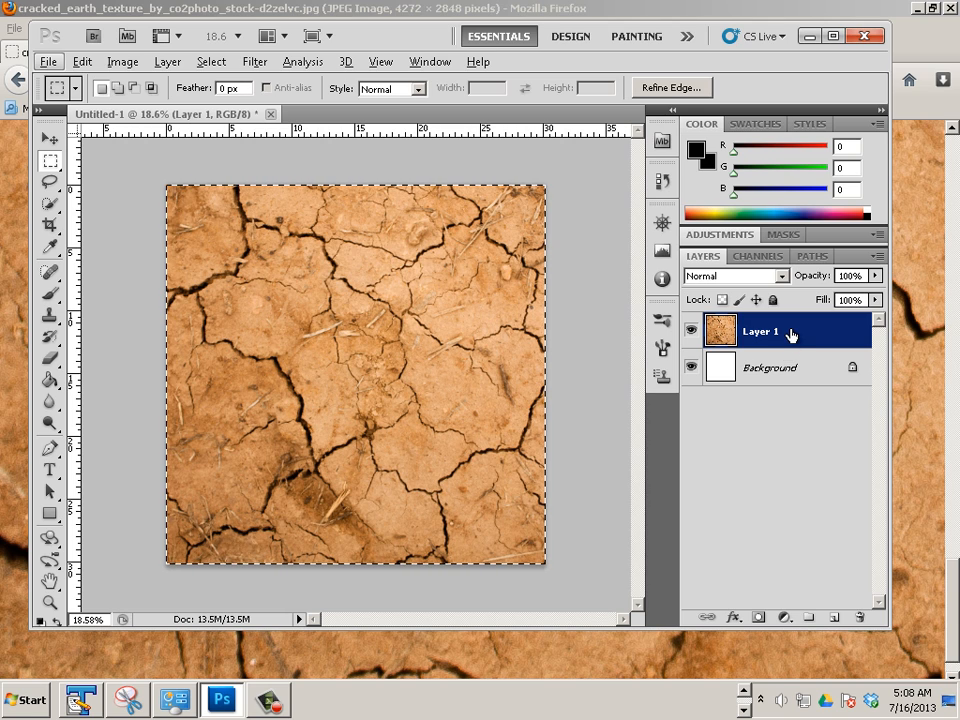
drag(805, 591, 808, 617)
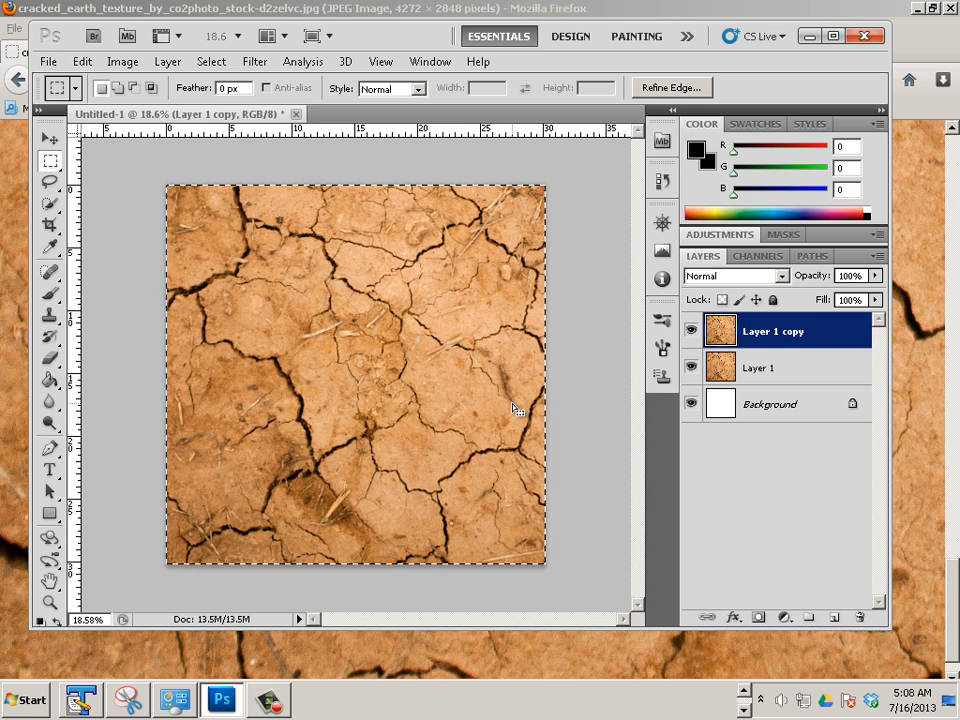
- Apply a wrap-around Offset filter to Layer 1 copy, 1082 pixels right and far enough down to bring the seams near the centre
click(261, 66)
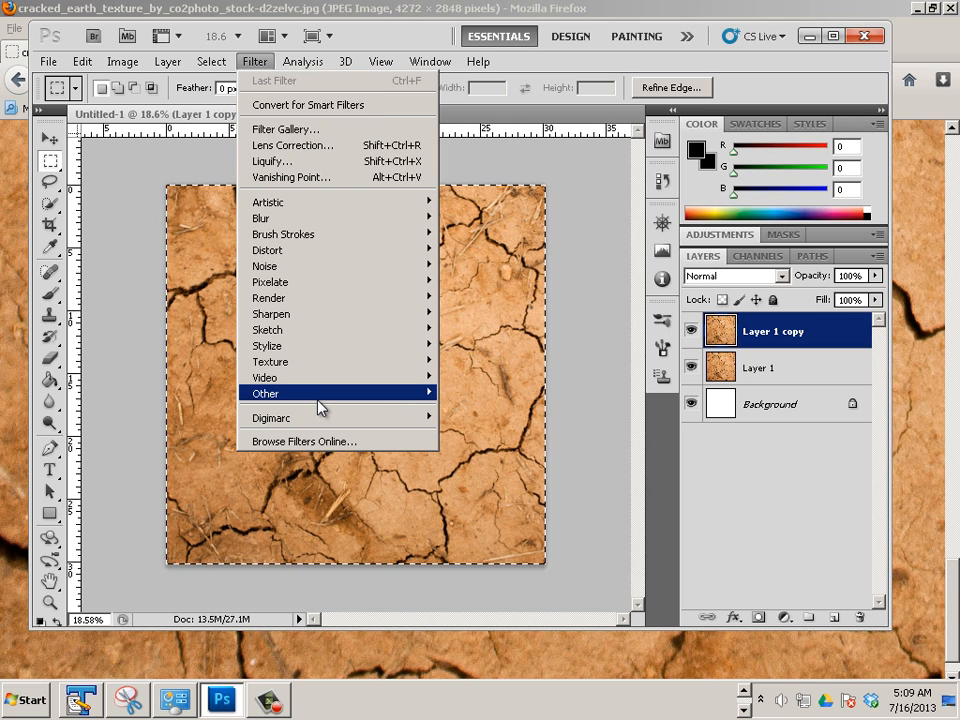
mouse_move(316, 396)
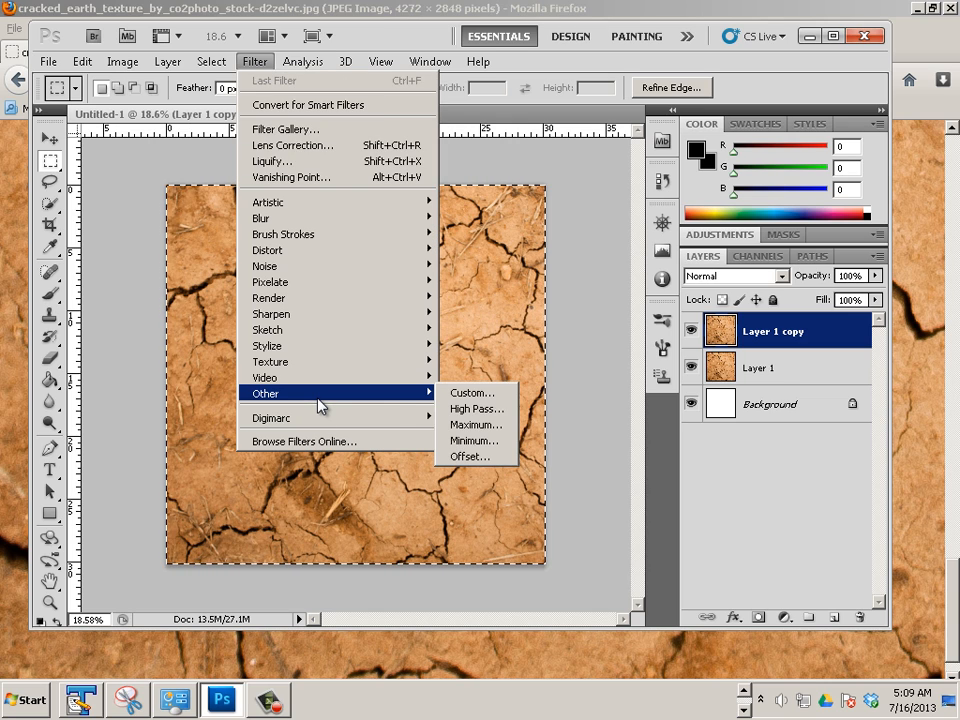
click(493, 456)
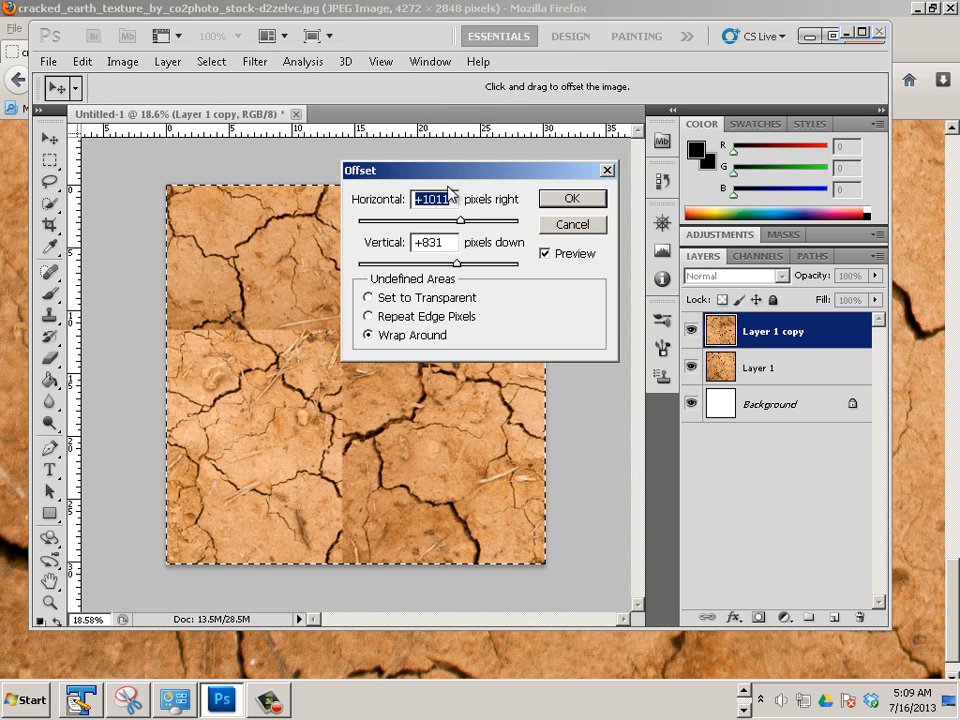
drag(505, 170, 625, 134)
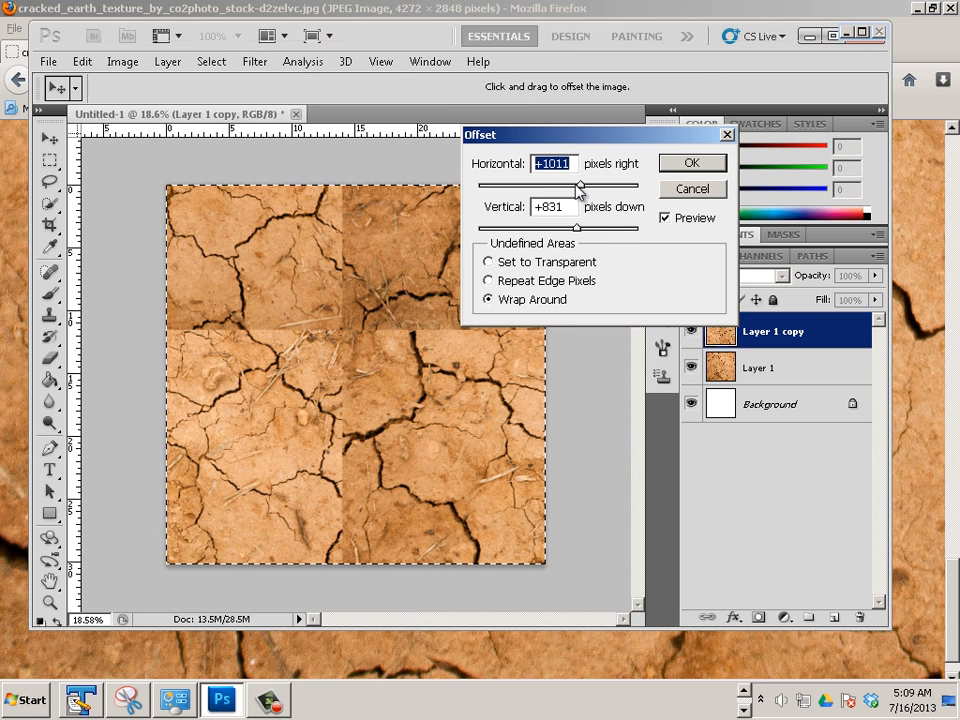
drag(579, 187, 585, 236)
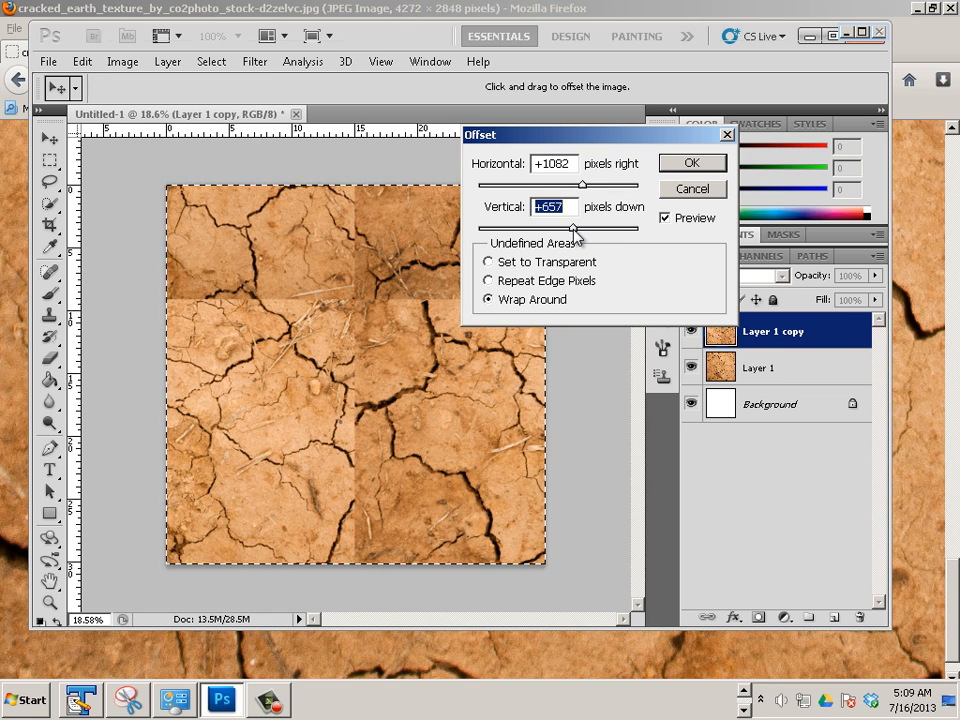
click(690, 162)
- Set up the Eraser tool with the irregular 17 px brush tip for working on the seams
scroll(386, 389, up, 3)
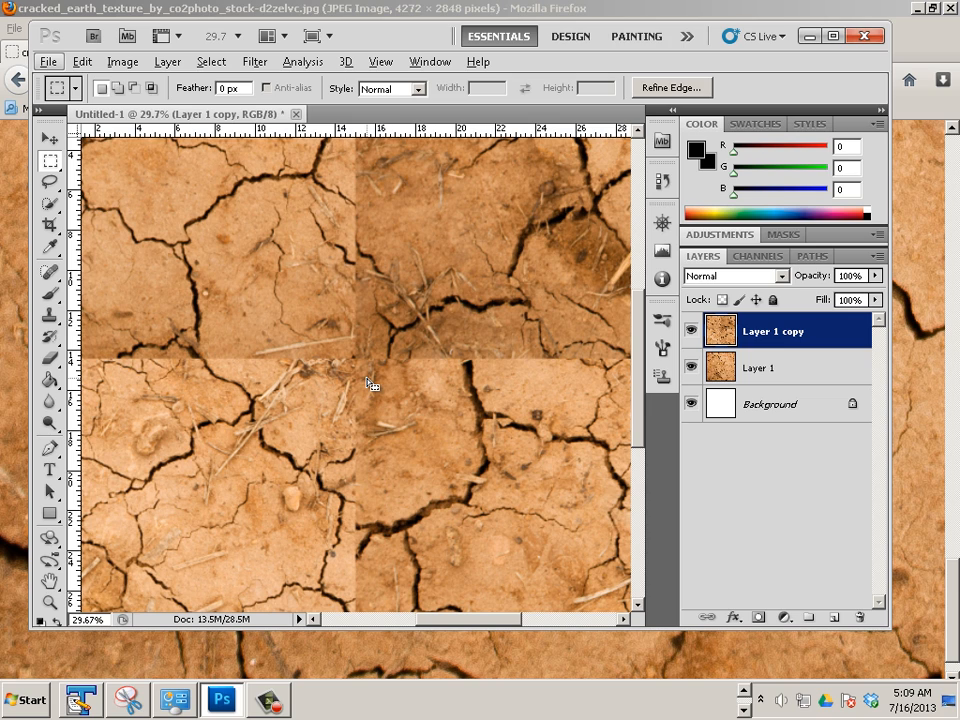
click(52, 361)
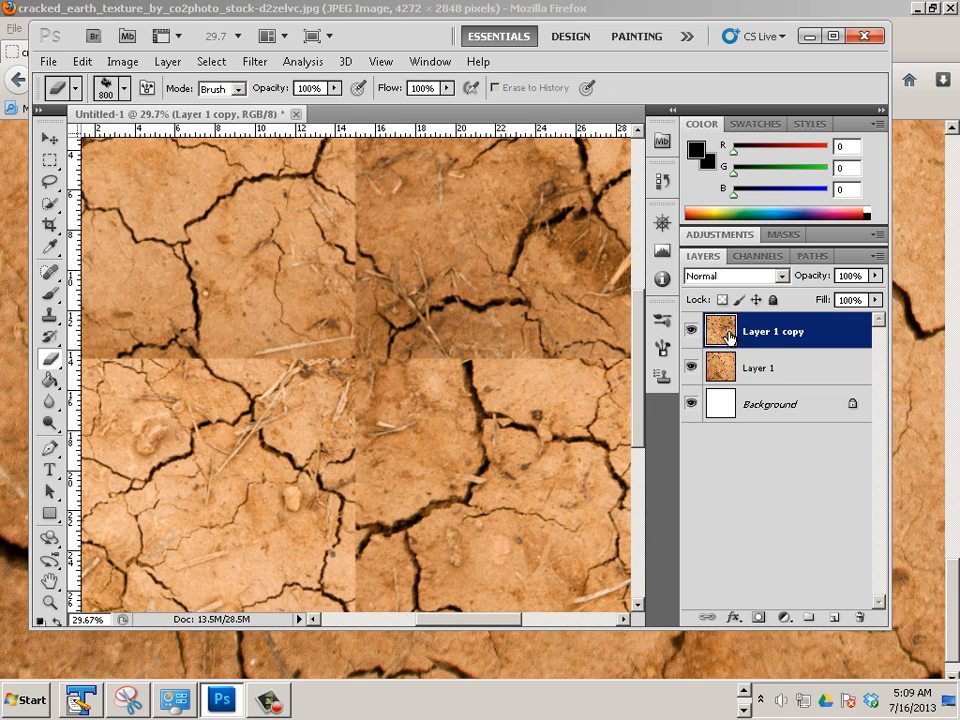
click(122, 93)
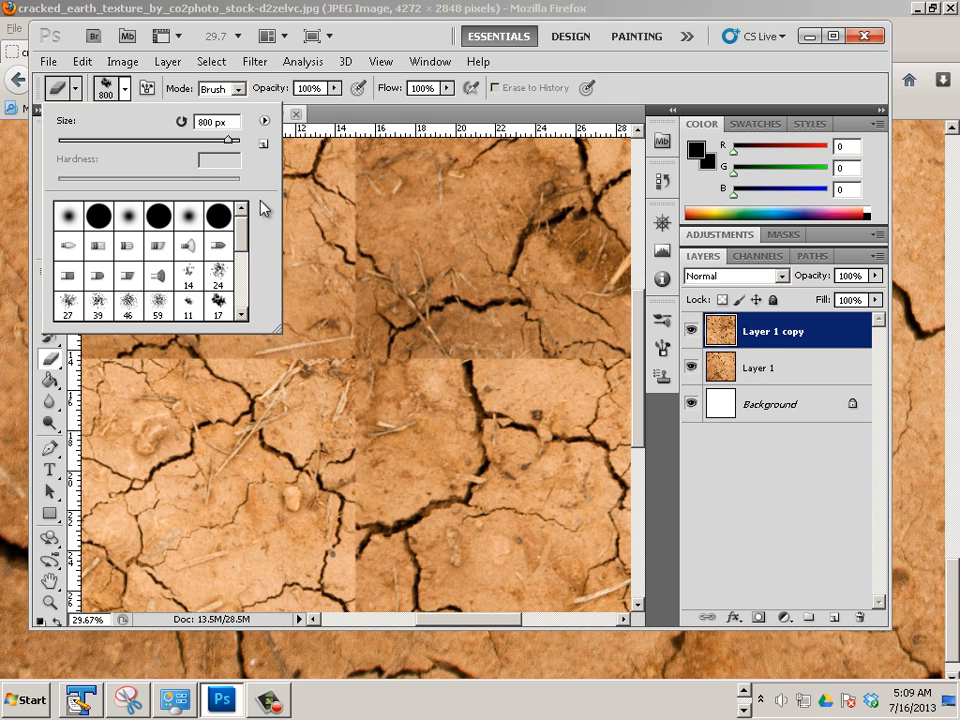
click(264, 120)
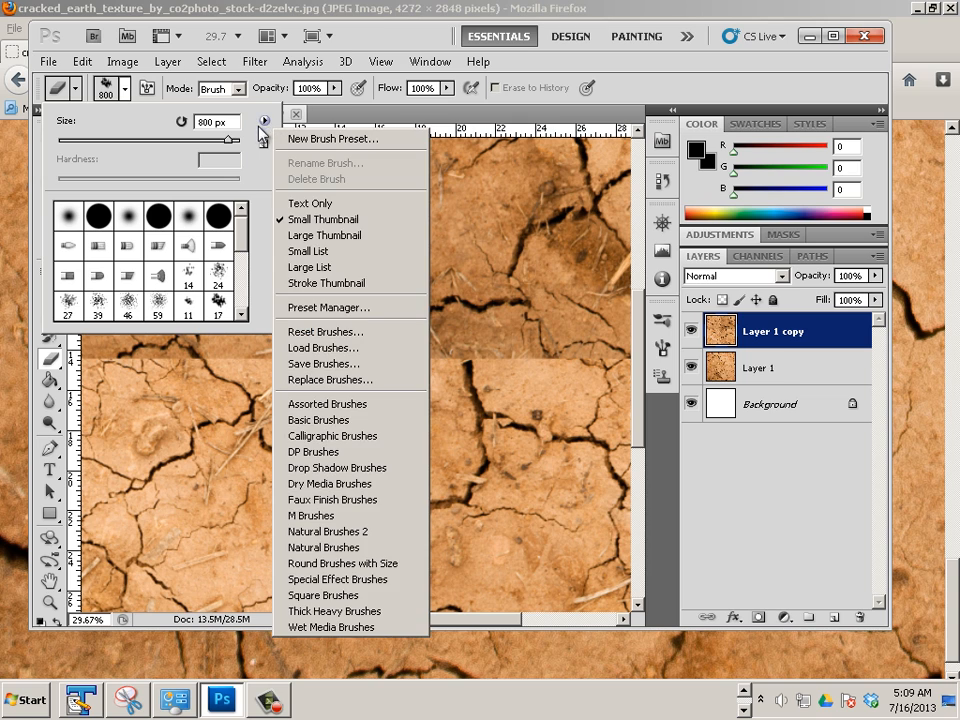
click(232, 224)
scroll(234, 230, down, 2)
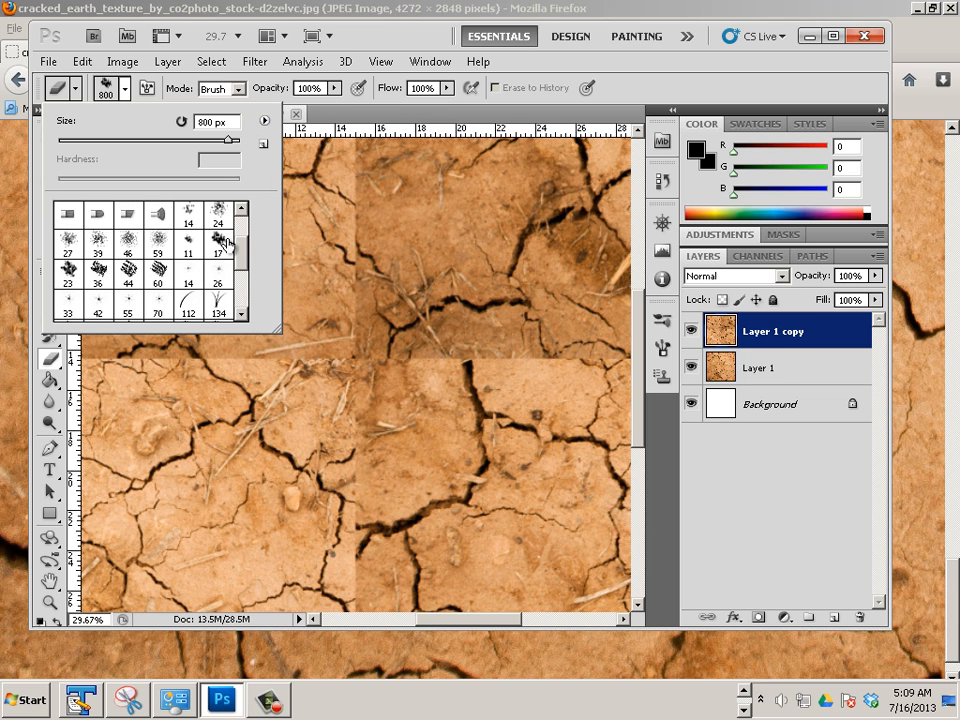
click(219, 250)
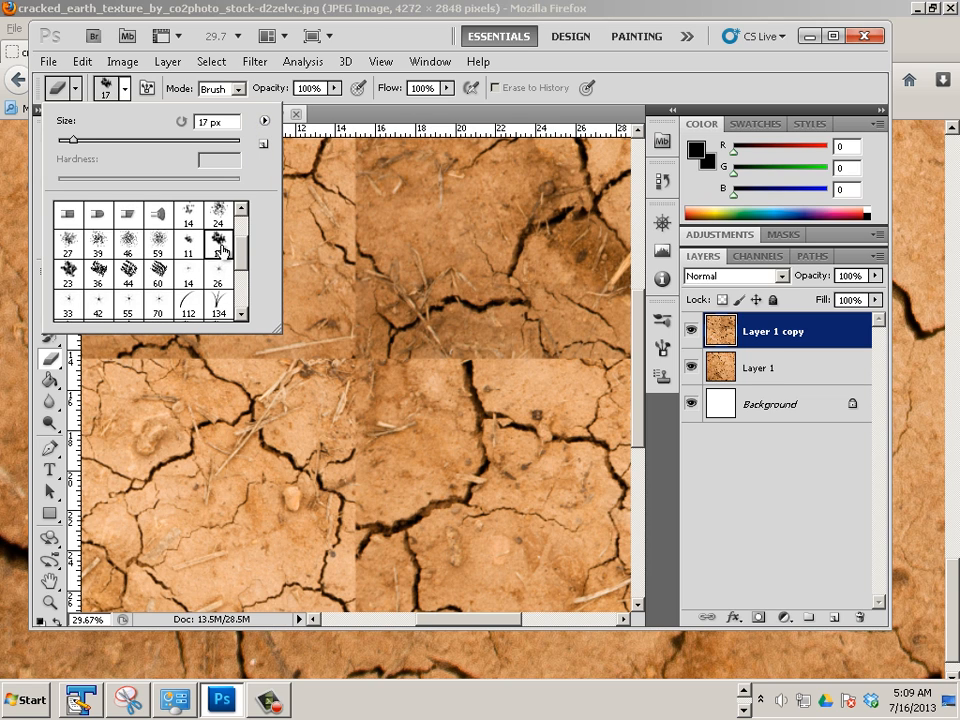
click(264, 120)
- Enable Shape Dynamics for the eraser brush with an angle jitter of 100%
click(430, 61)
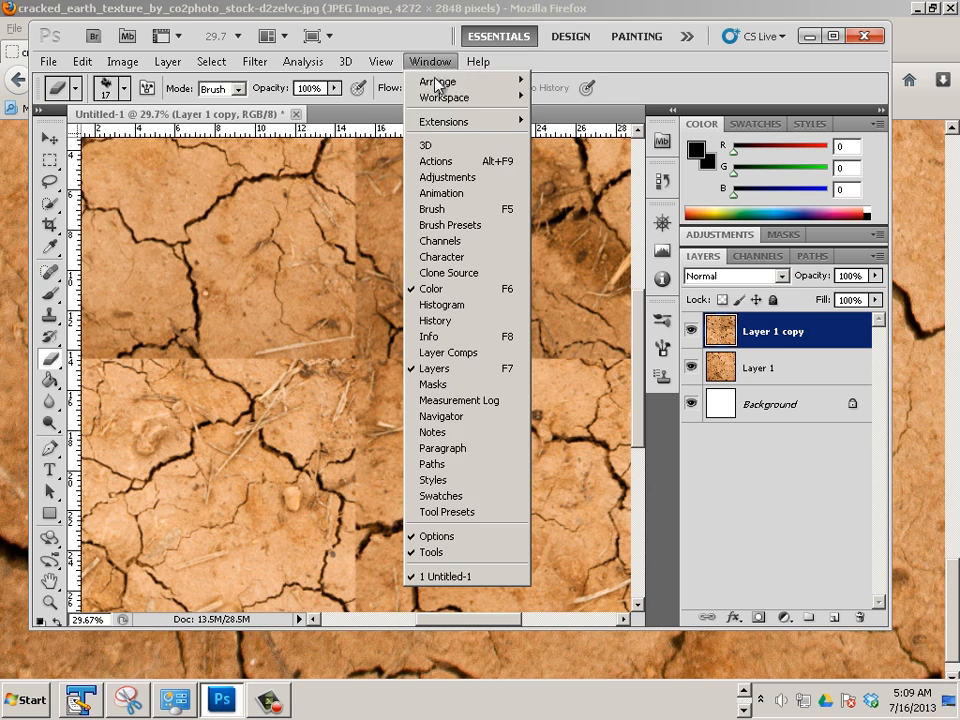
click(450, 211)
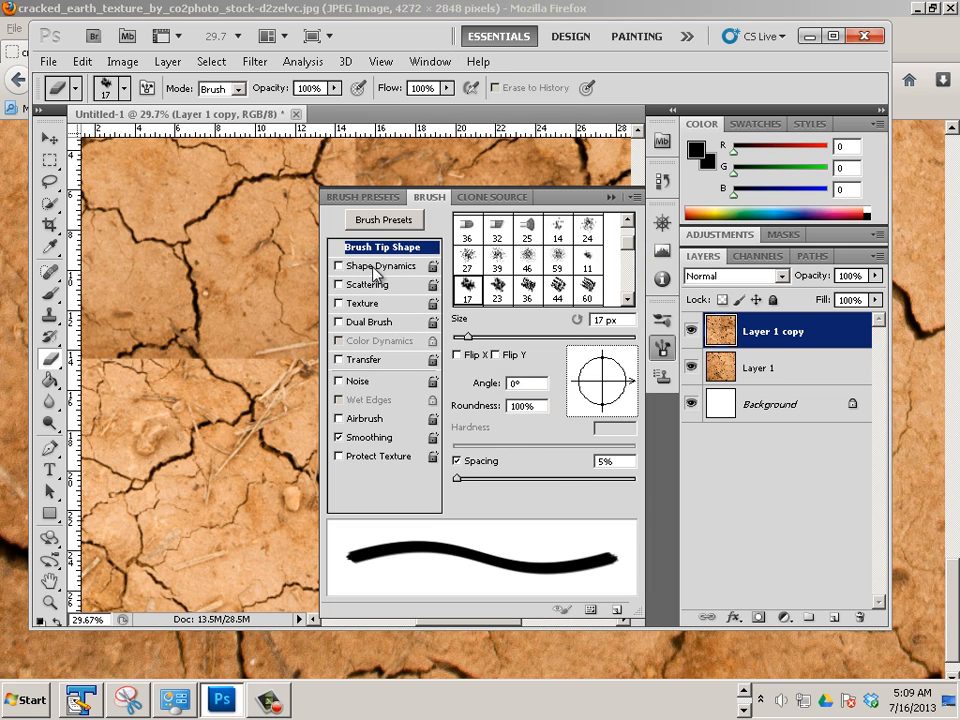
click(376, 268)
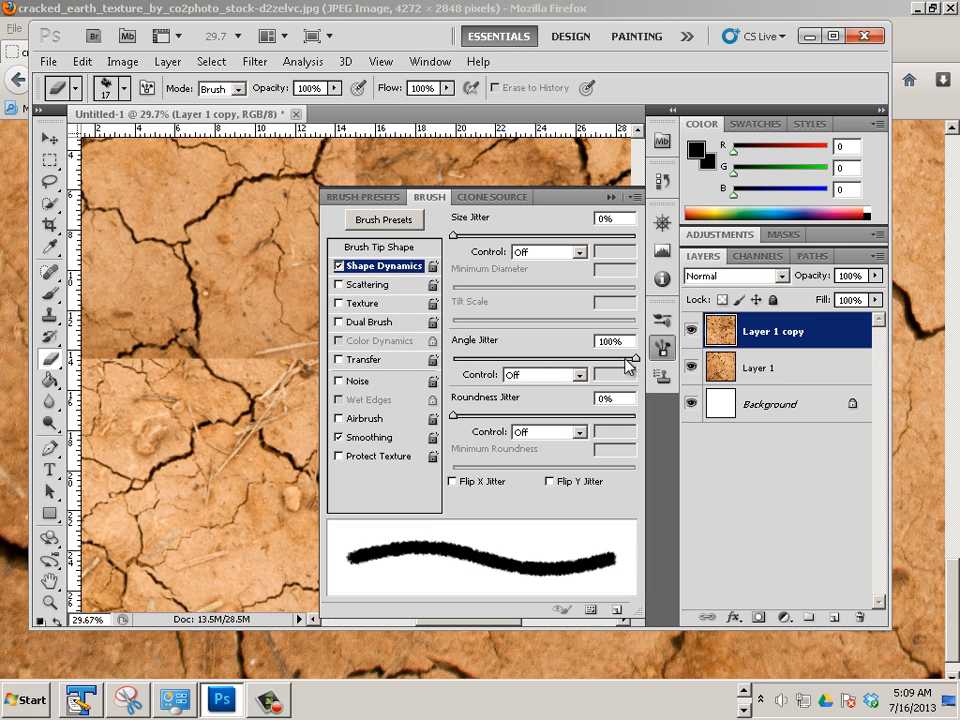
mouse_move(634, 362)
mouse_down()
mouse_move(488, 360)
mouse_move(649, 368)
mouse_up()
click(611, 200)
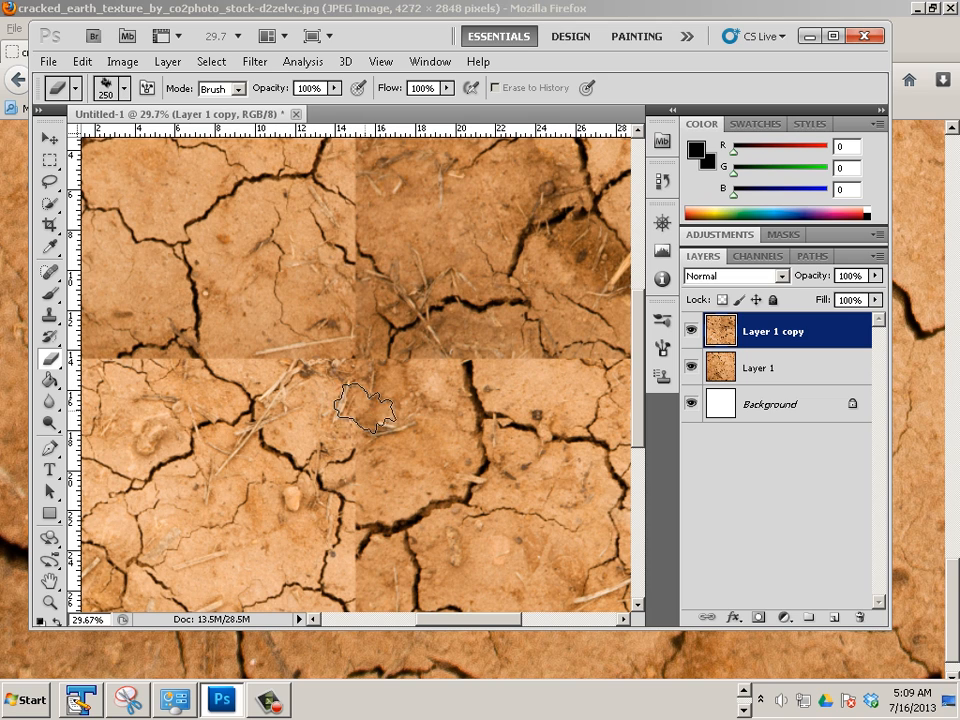
- Erase the seams around the middle of Layer 1 copy and towards its right edge with a 250 px eraser
key(bracketright)
key(bracketright)
key(bracketright)
key(bracketright)
key(bracketright)
key(bracketleft)
key(bracketleft)
key(bracketleft)
key(bracketleft)
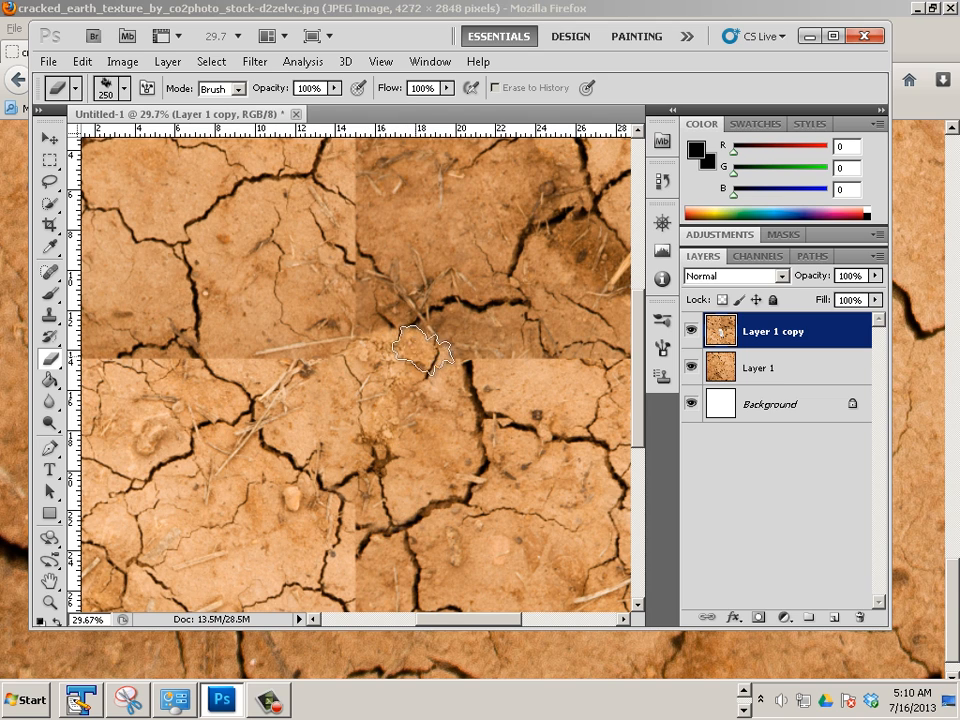
mouse_move(422, 348)
mouse_down()
mouse_move(417, 308)
mouse_move(378, 245)
mouse_move(326, 220)
mouse_move(318, 225)
mouse_move(350, 310)
mouse_move(346, 348)
mouse_move(237, 340)
mouse_up()
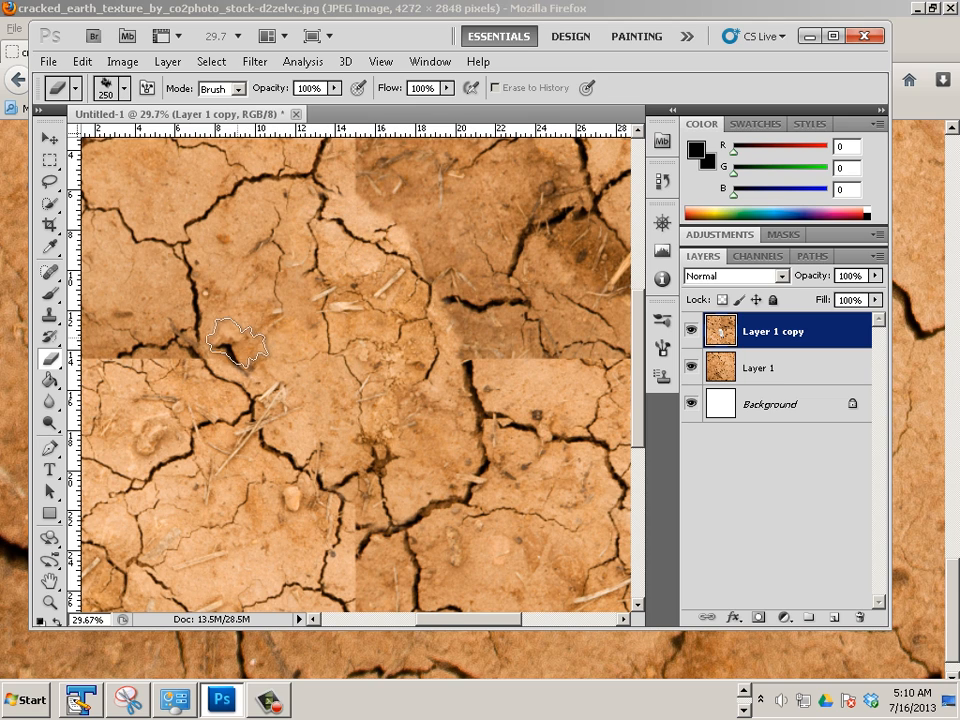
drag(395, 430, 232, 430)
mouse_move(352, 329)
mouse_down()
mouse_move(339, 353)
mouse_move(453, 355)
mouse_move(429, 347)
mouse_move(369, 364)
mouse_move(375, 390)
mouse_move(261, 303)
mouse_move(247, 258)
mouse_move(303, 347)
mouse_move(394, 454)
mouse_move(394, 475)
mouse_up()
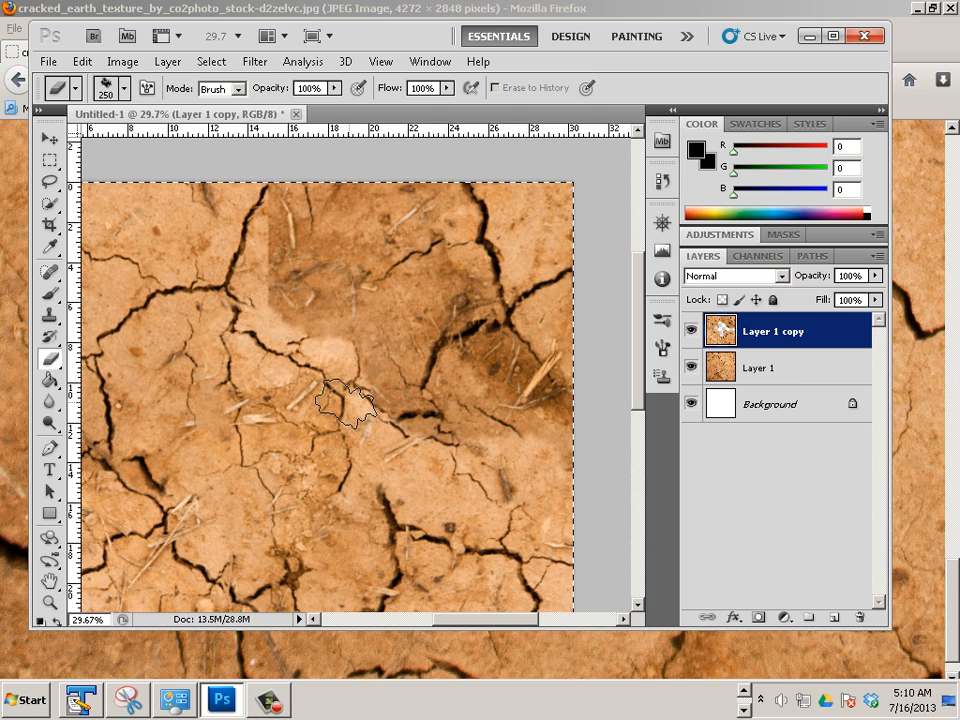
- Erase the upper part of the vertical seam up to the top edge with a 300 px eraser, blending the area beside it
key(bracketright)
mouse_move(361, 403)
mouse_down()
mouse_move(406, 428)
mouse_move(419, 410)
mouse_move(368, 397)
mouse_move(295, 304)
mouse_move(284, 303)
mouse_move(281, 332)
mouse_move(272, 302)
mouse_move(276, 234)
mouse_up()
key(bracketright)
key(bracketright)
key(bracketleft)
key(bracketleft)
key(bracketleft)
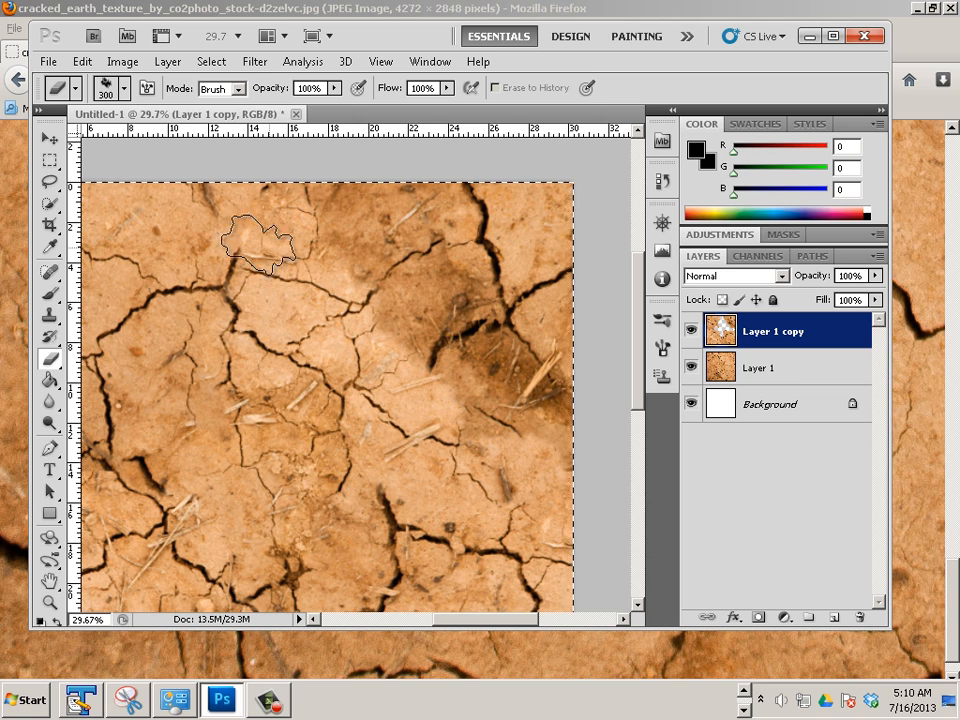
mouse_move(215, 243)
mouse_down()
mouse_move(214, 262)
mouse_move(195, 278)
mouse_move(170, 278)
mouse_up()
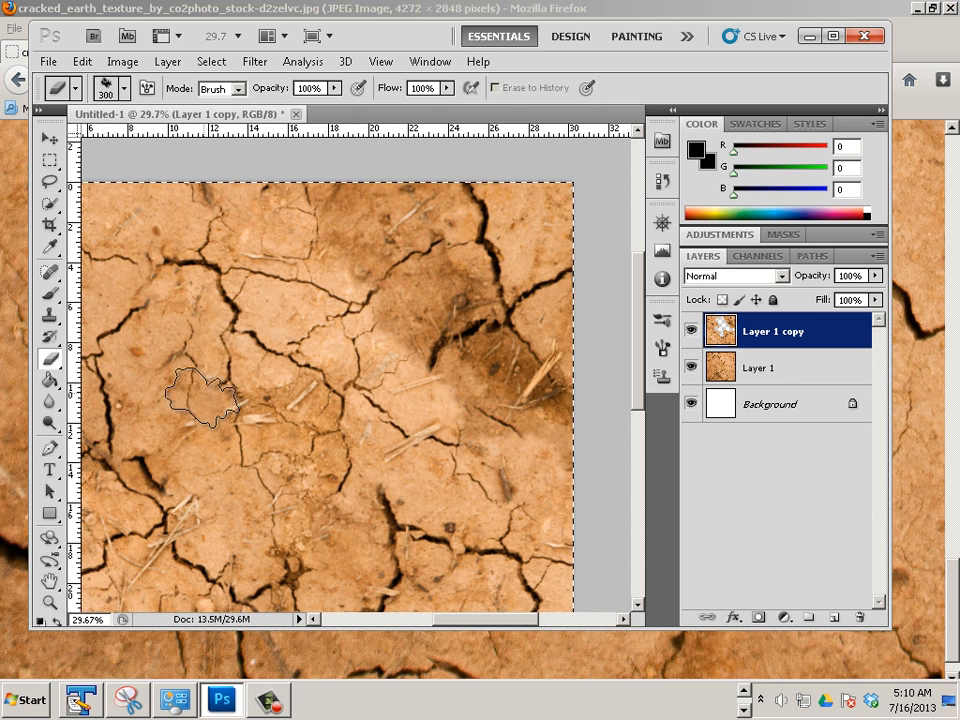
drag(204, 399, 199, 412)
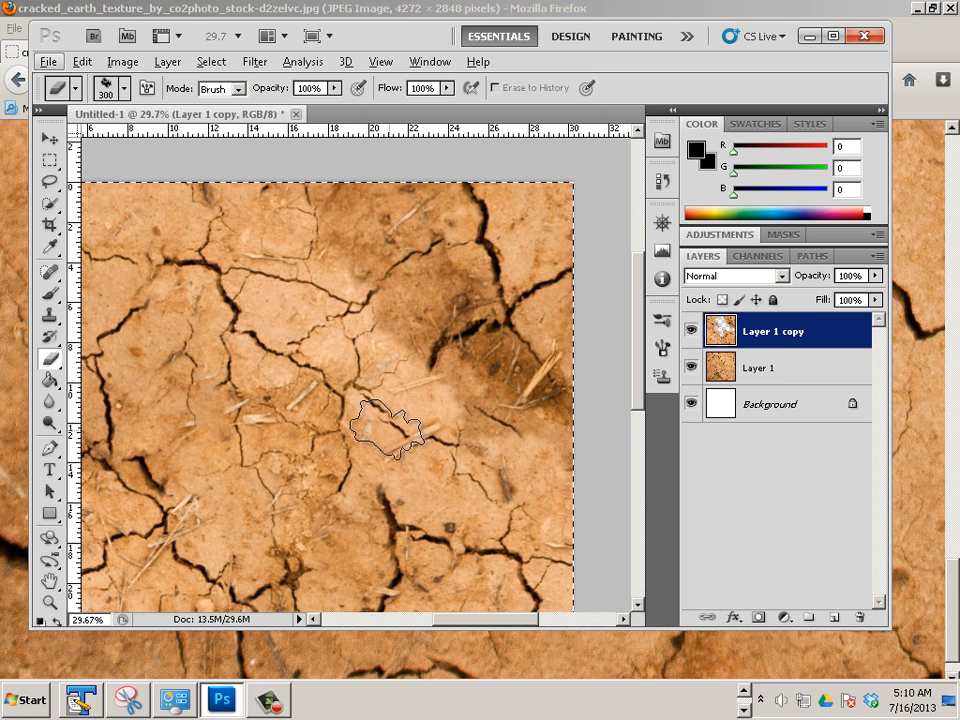
- Erase the lower part of the vertical seam down to the bottom edge, refining the dark crack there with a 175 px eraser
scroll(396, 430, down, 5)
scroll(392, 428, down, 1)
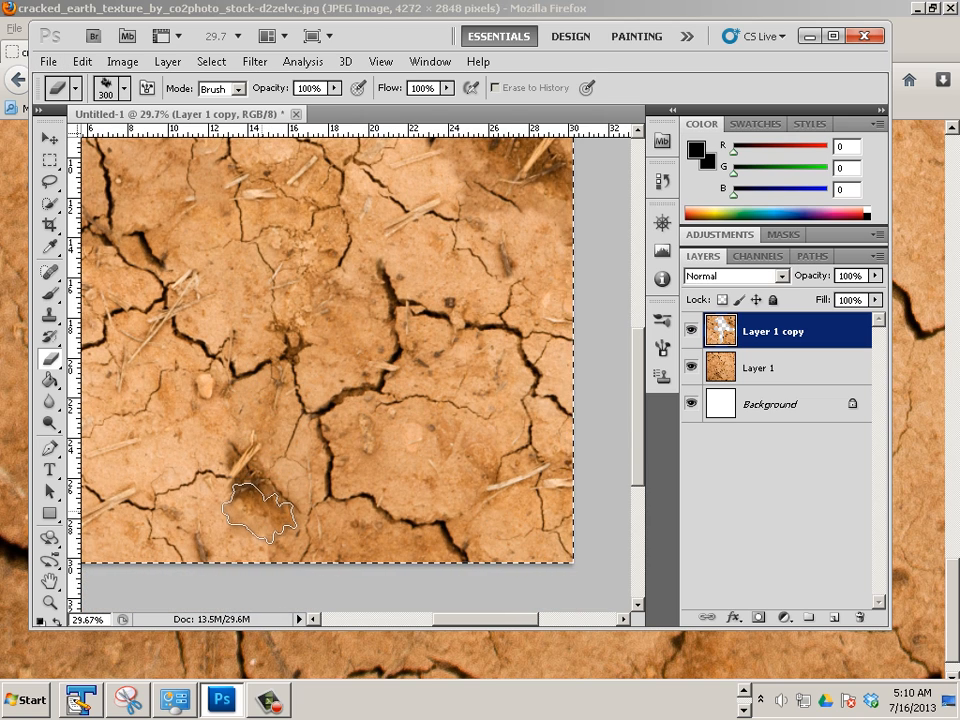
mouse_move(262, 522)
mouse_down()
mouse_move(221, 474)
mouse_move(204, 484)
mouse_move(196, 471)
mouse_move(222, 458)
mouse_move(270, 469)
mouse_move(215, 435)
mouse_move(210, 419)
mouse_move(227, 400)
mouse_move(215, 379)
mouse_move(212, 407)
mouse_move(223, 418)
mouse_move(237, 390)
mouse_up()
key(p)
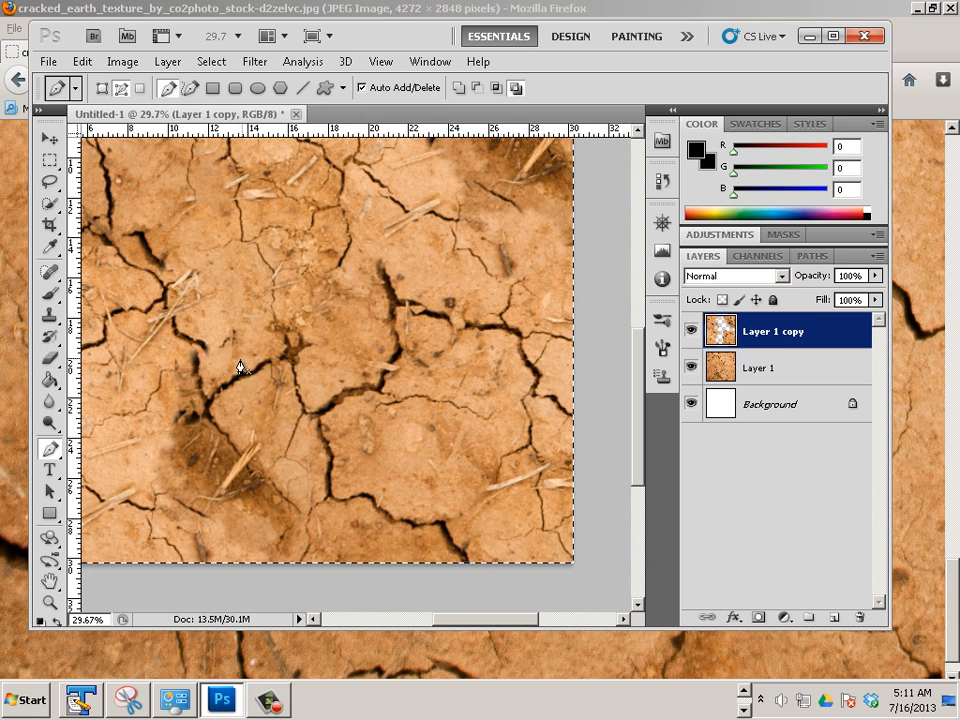
click(55, 362)
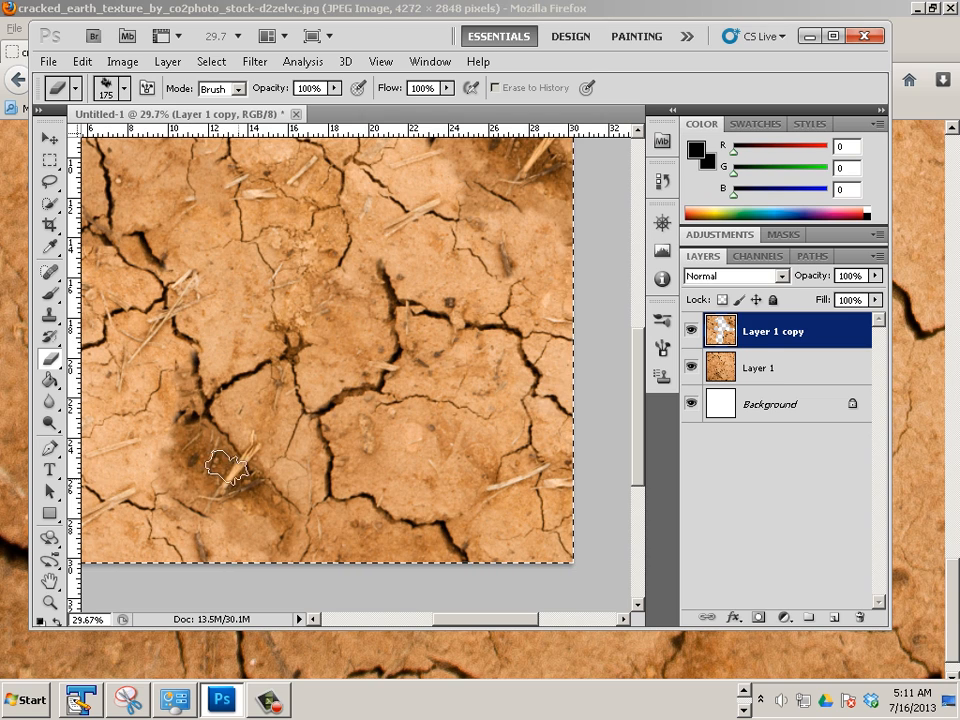
drag(226, 467, 156, 428)
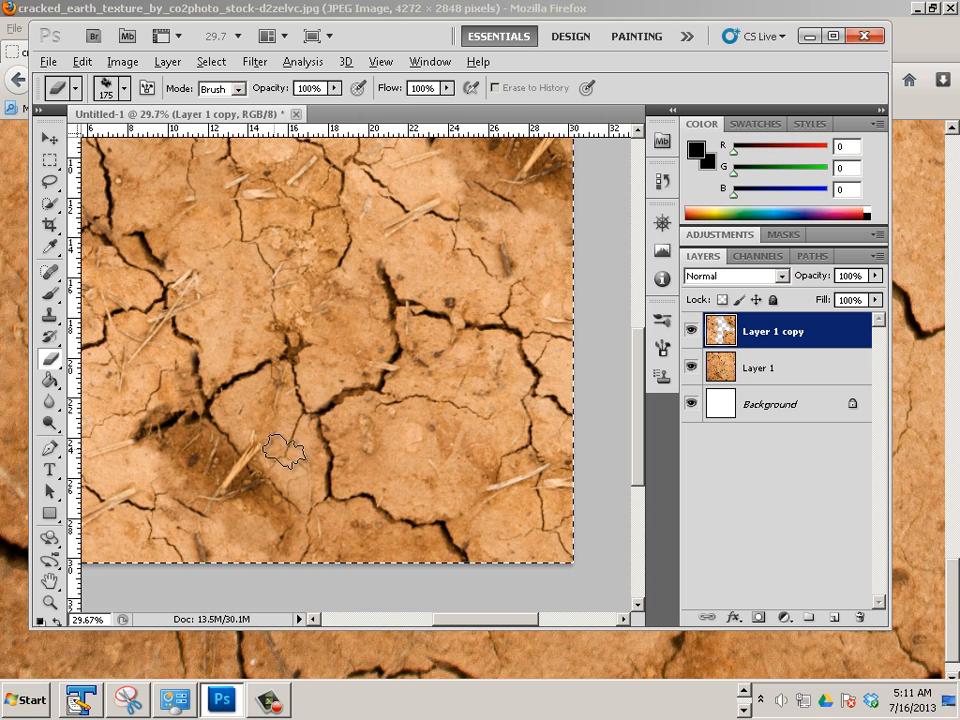
- Erase the horizontal seam out to the left edge at 175 px and touch up the broken cracks with a 60 px eraser
drag(460, 622, 424, 621)
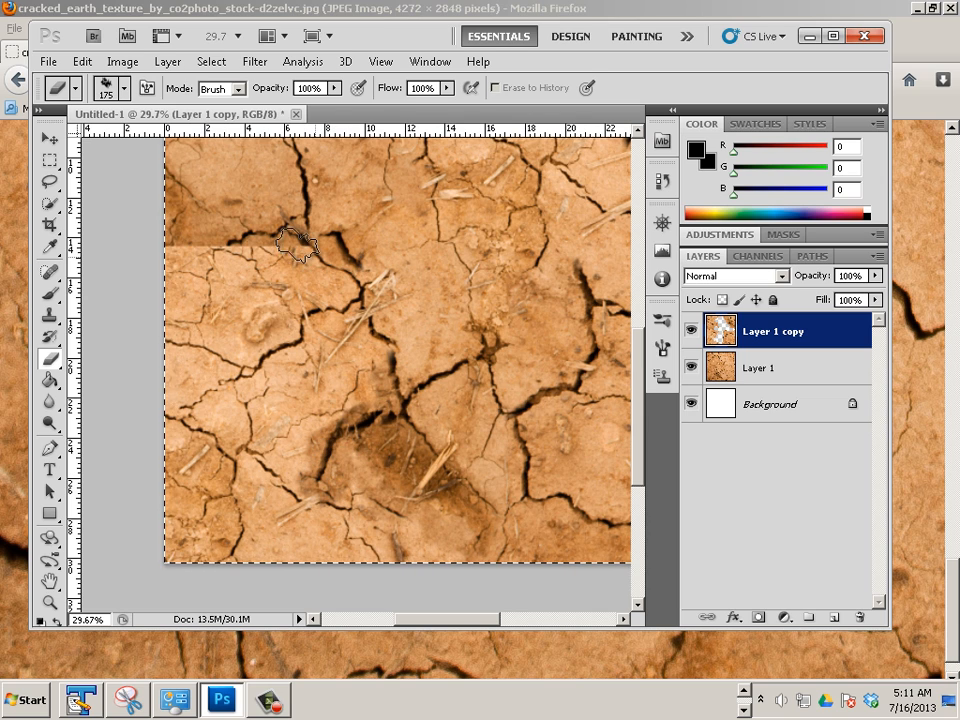
mouse_move(282, 244)
mouse_down()
mouse_move(307, 253)
mouse_move(193, 242)
mouse_move(193, 254)
mouse_up()
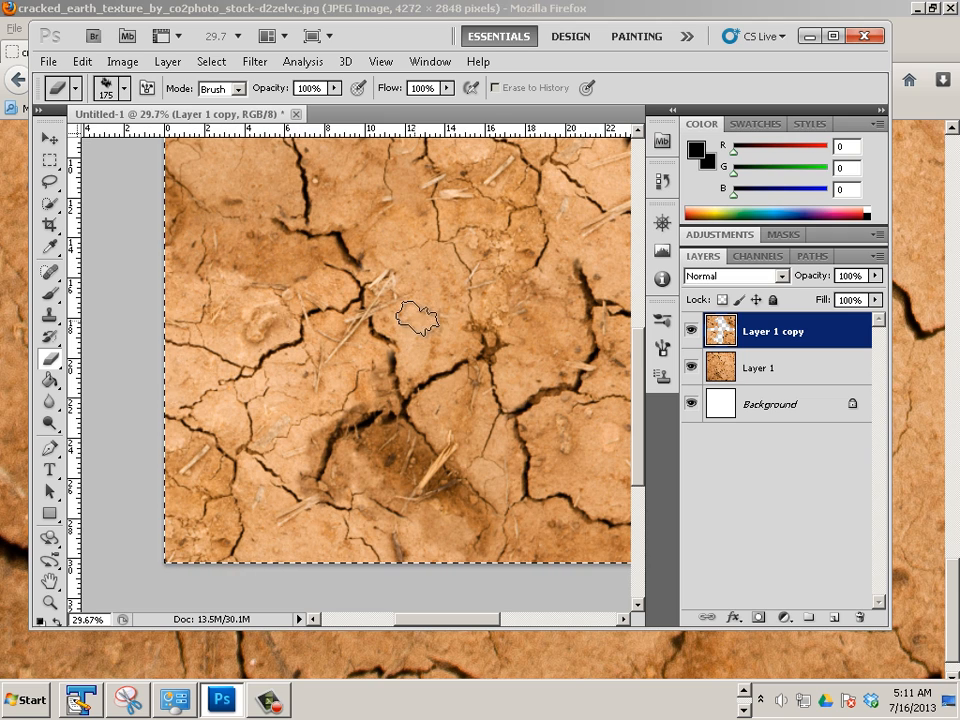
mouse_move(418, 317)
mouse_down()
mouse_move(439, 321)
mouse_move(393, 411)
mouse_move(339, 427)
mouse_up()
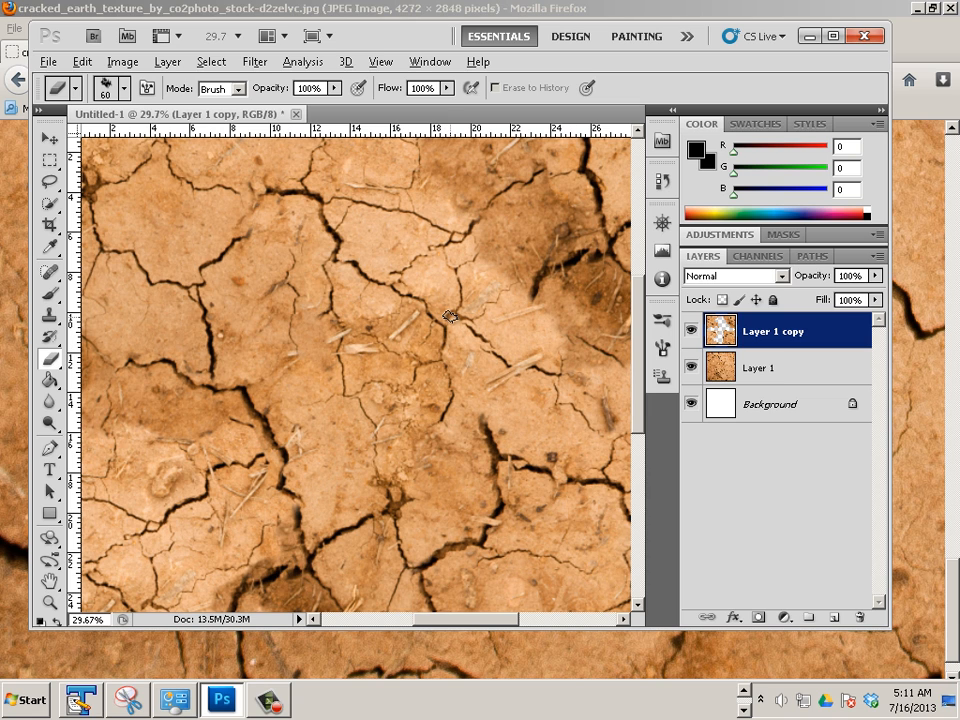
scroll(376, 341, down, 1)
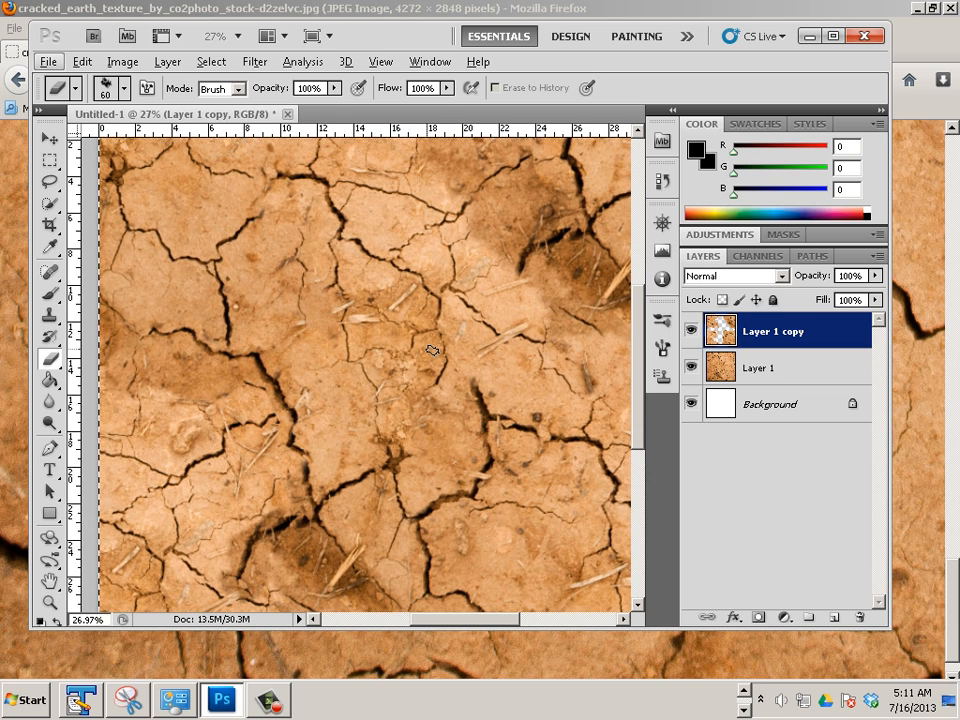
drag(473, 365, 377, 443)
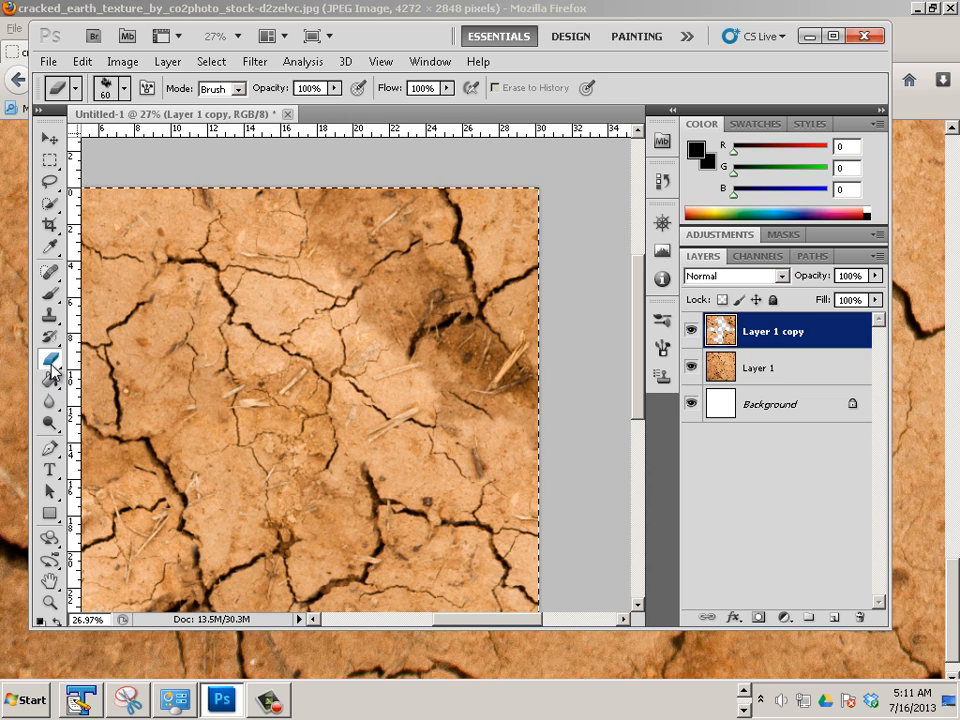
- Lighten the dark patches in the texture's upper-right area with the Dodge tool, Midtones at 50% exposure, using brush sizes from 600 to 300 px
click(49, 424)
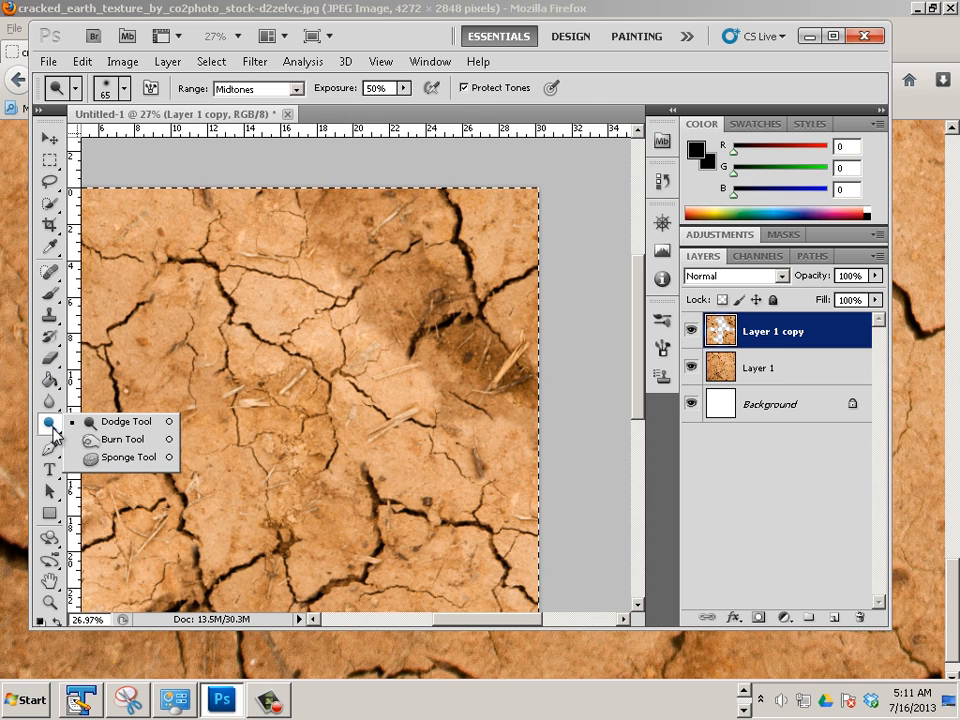
click(89, 427)
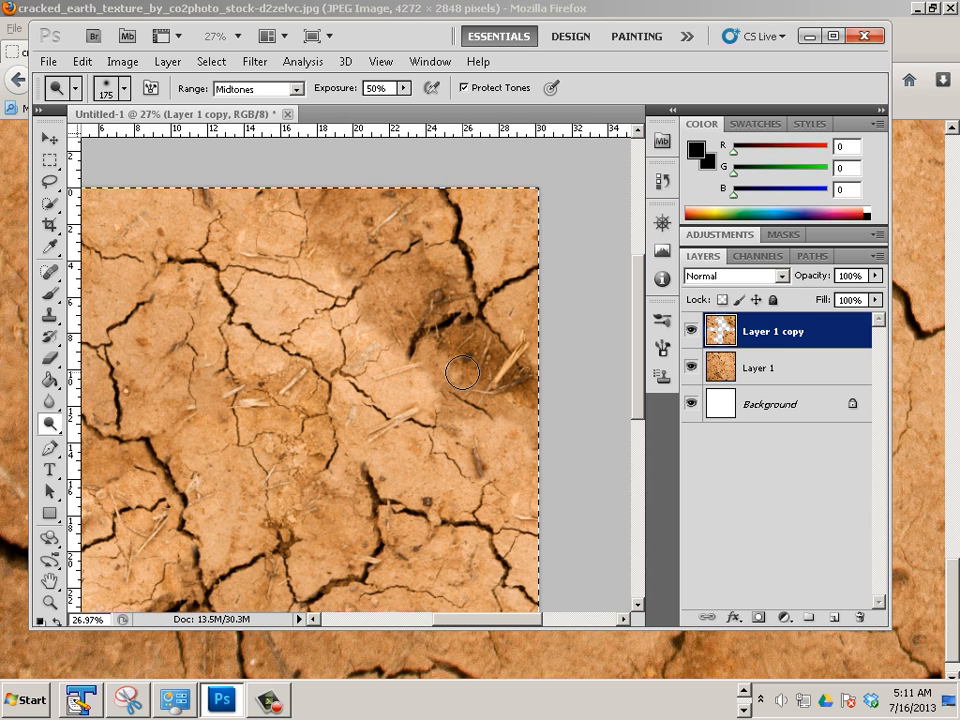
key(bracketright)
key(bracketright)
key(bracketright)
key(bracketright)
key(bracketright)
key(bracketright)
key(bracketright)
key(bracketright)
key(bracketleft)
key(bracketleft)
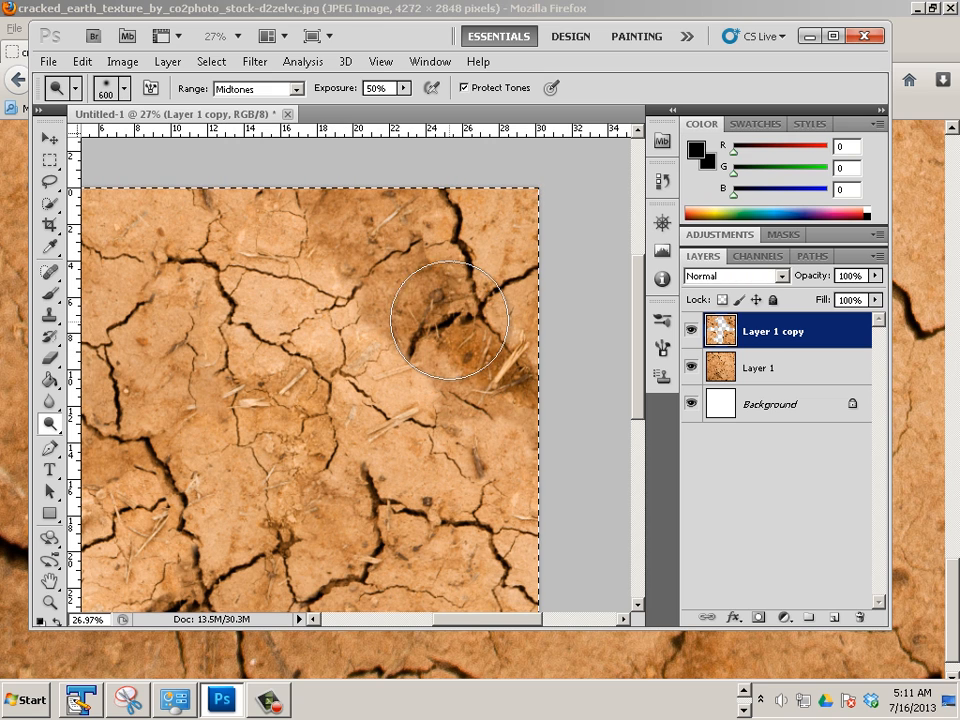
key(bracketleft)
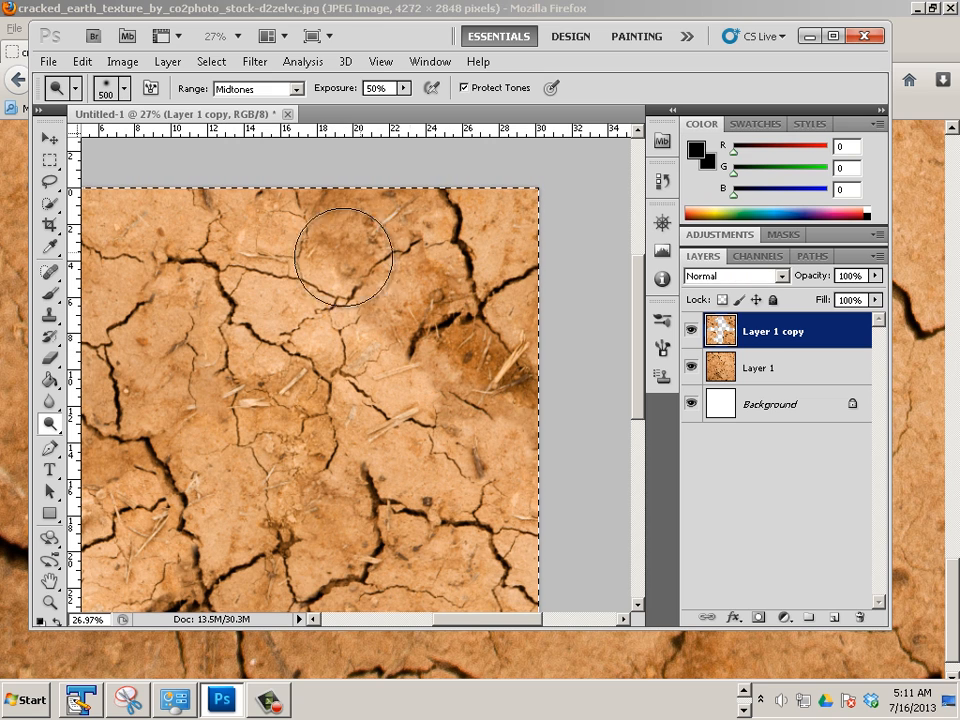
key(bracketleft)
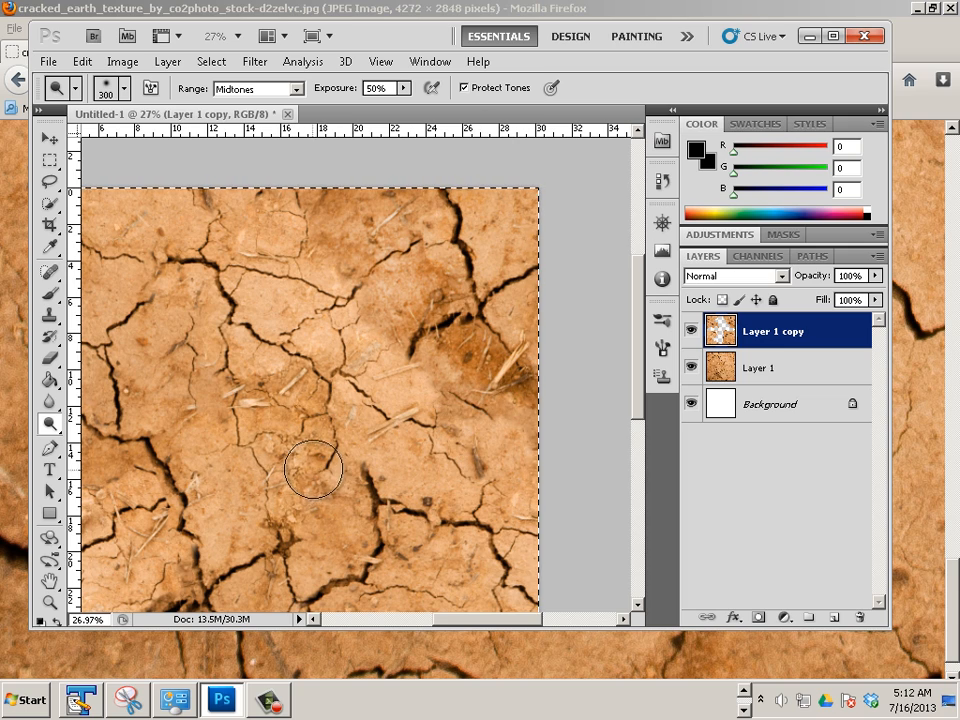
- Lighten the dark patch around the straw near the texture's bottom centre on Layer 1 with the Dodge tool, Midtones at 50% exposure
key(space)
drag(352, 438, 450, 356)
drag(386, 437, 460, 359)
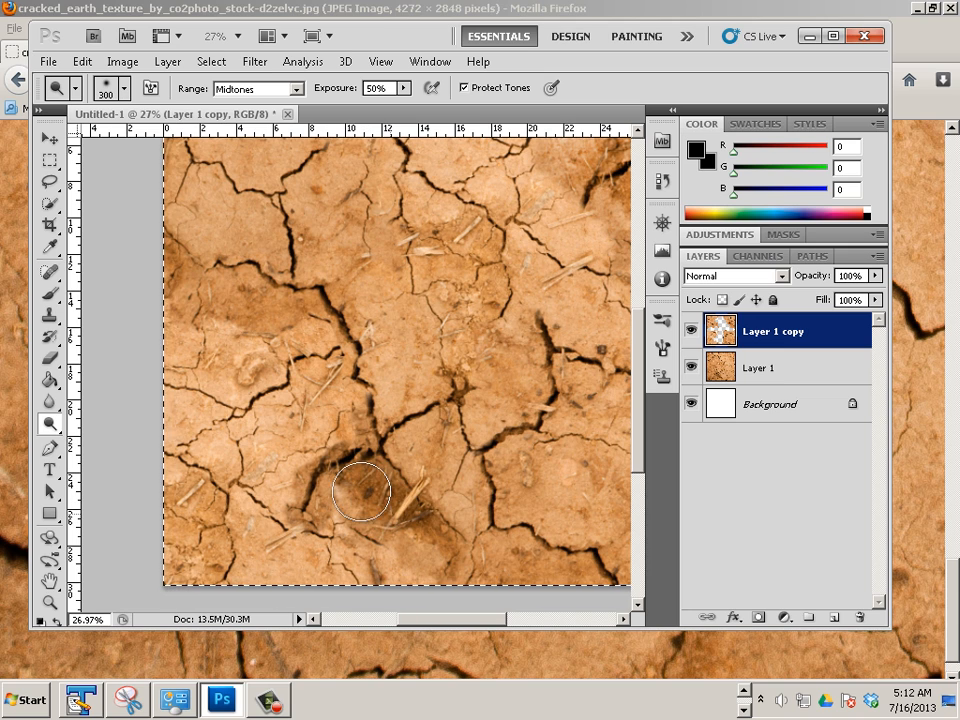
click(763, 372)
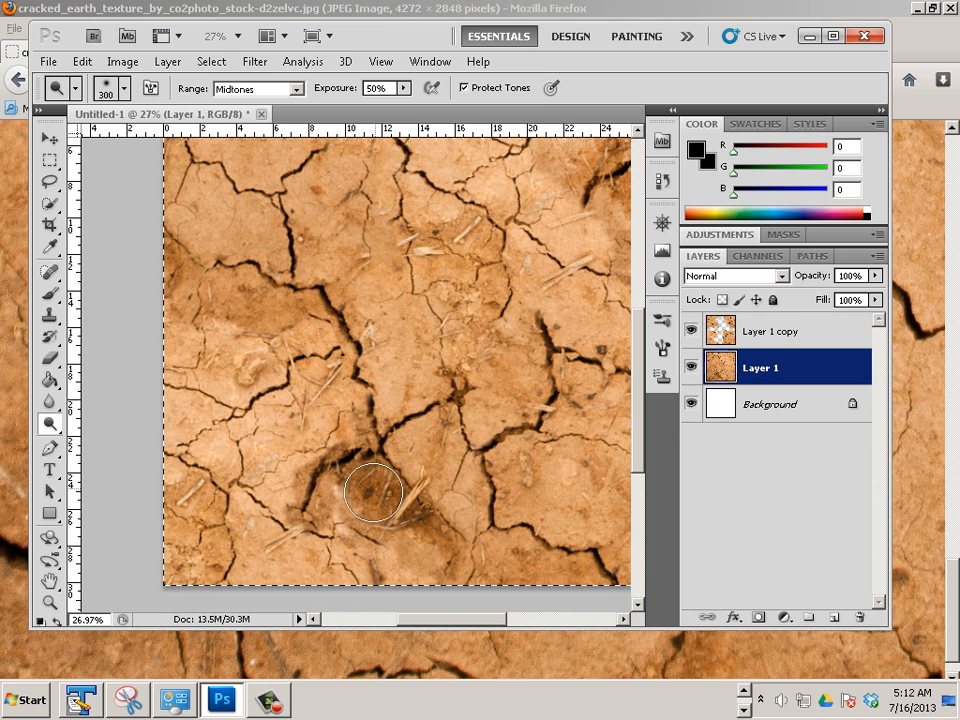
mouse_move(373, 492)
mouse_down()
mouse_move(330, 491)
mouse_move(413, 538)
mouse_up()
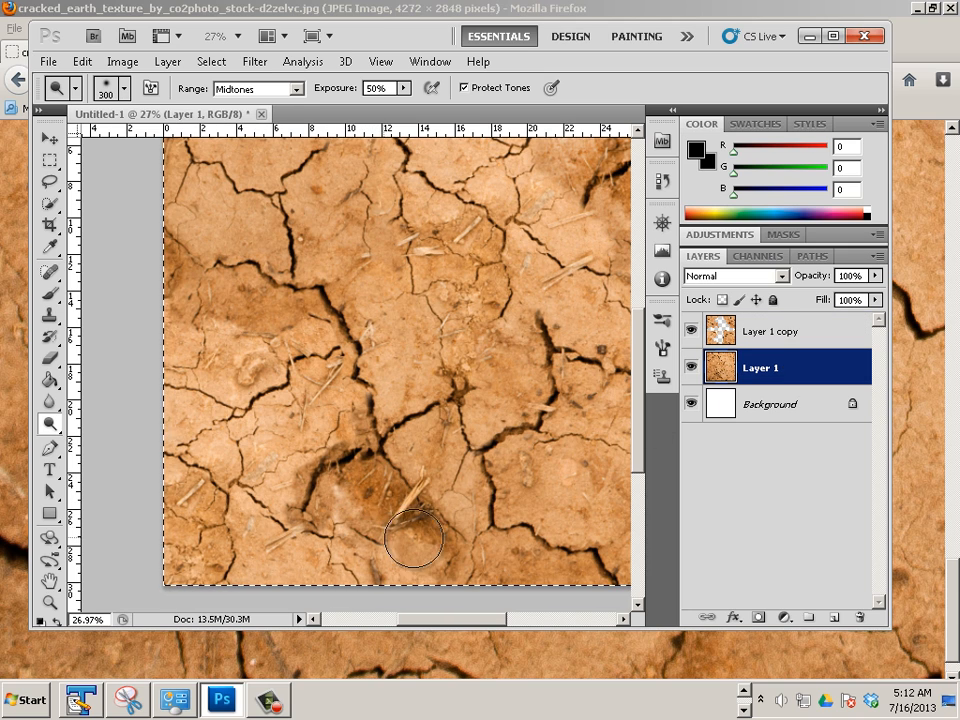
click(773, 333)
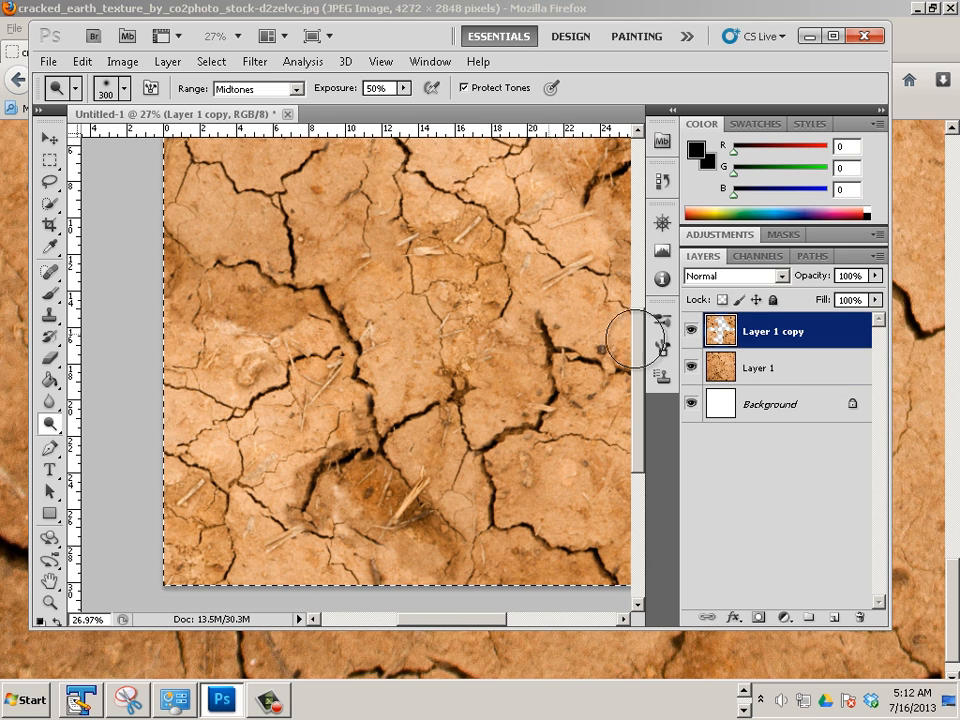
click(760, 368)
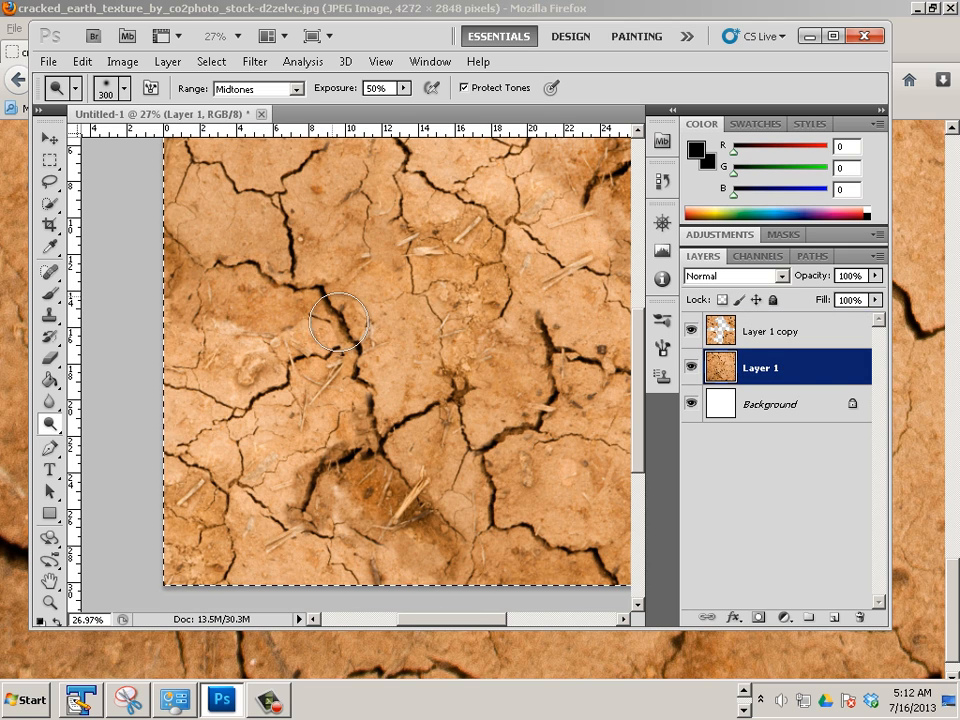
drag(466, 436, 289, 486)
mouse_move(330, 403)
mouse_down()
mouse_move(360, 465)
mouse_move(332, 478)
mouse_up()
- Dodge the remaining dark areas along the texture's right side, alternating between Layer 1 copy and Layer 1
click(762, 332)
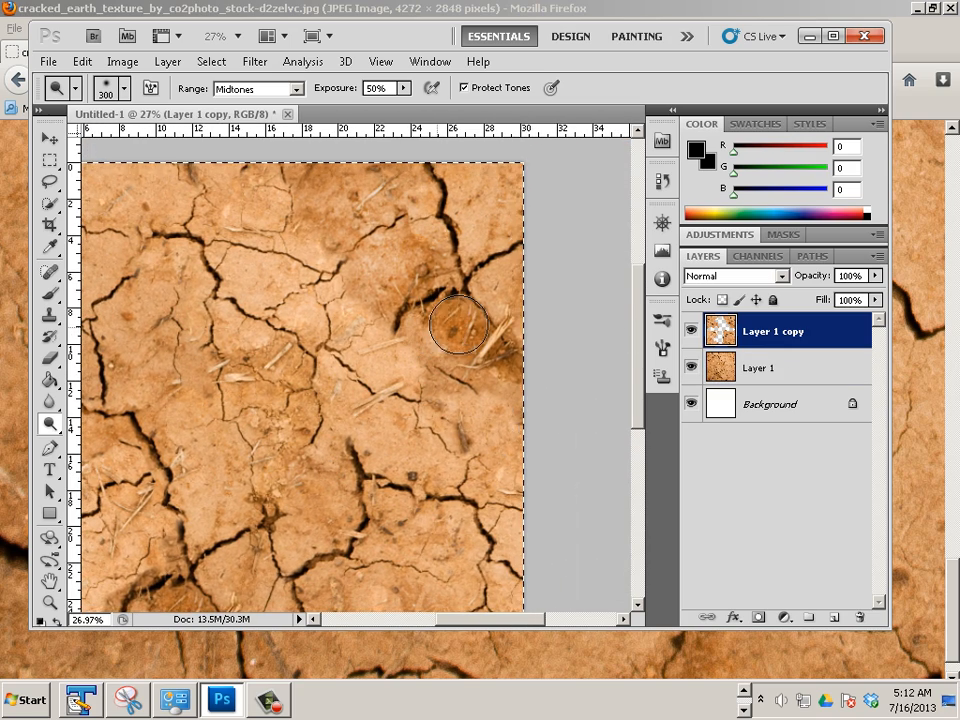
click(748, 362)
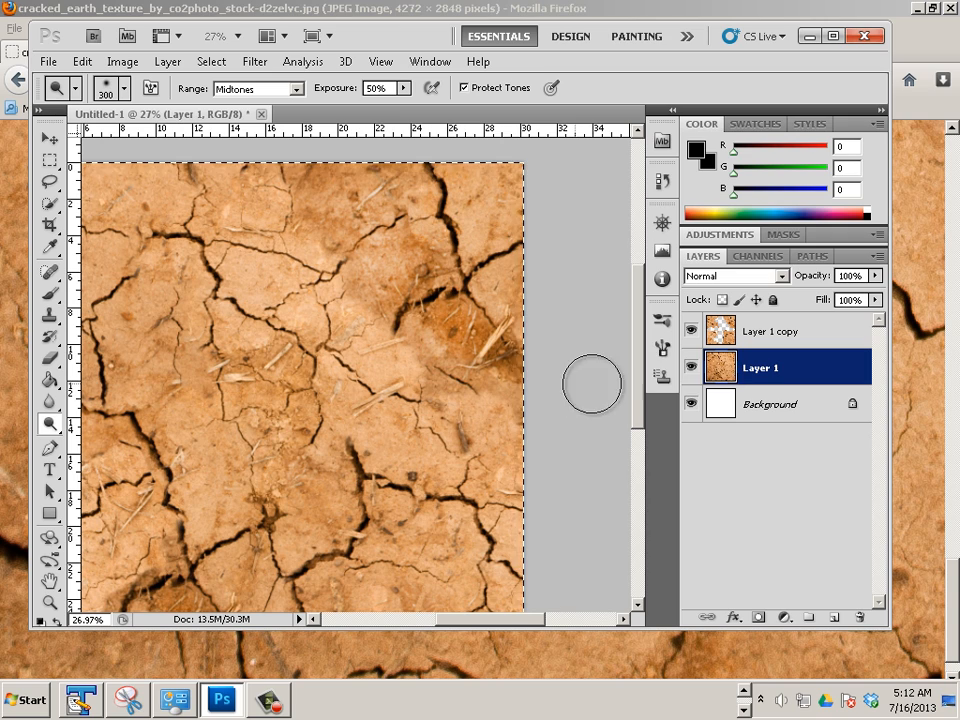
click(744, 337)
mouse_move(301, 391)
mouse_down()
mouse_move(470, 414)
mouse_move(368, 352)
mouse_up()
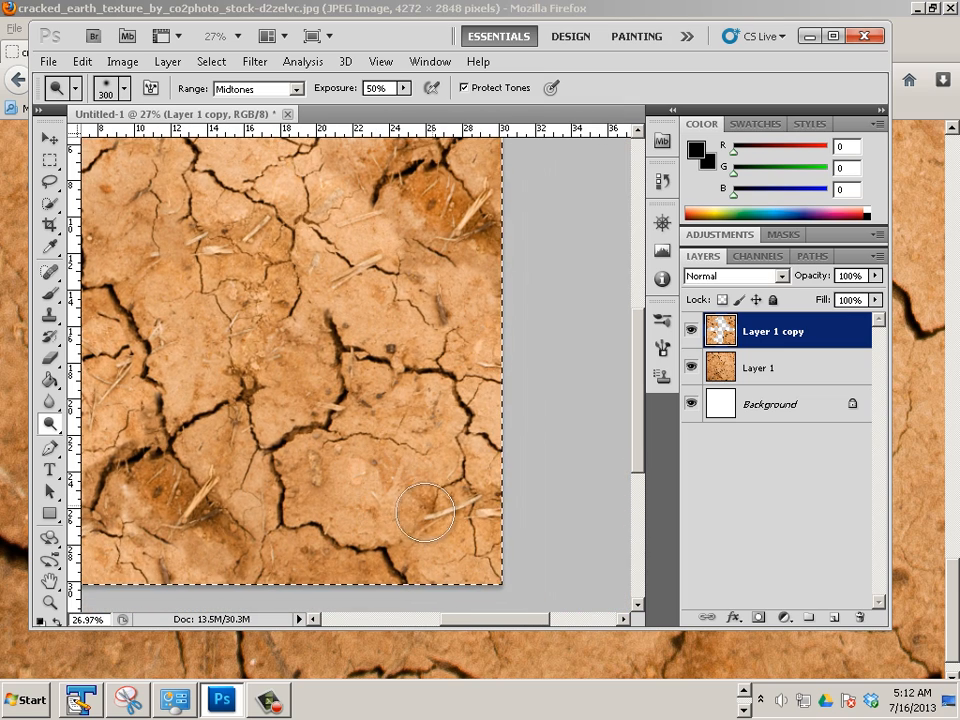
click(786, 378)
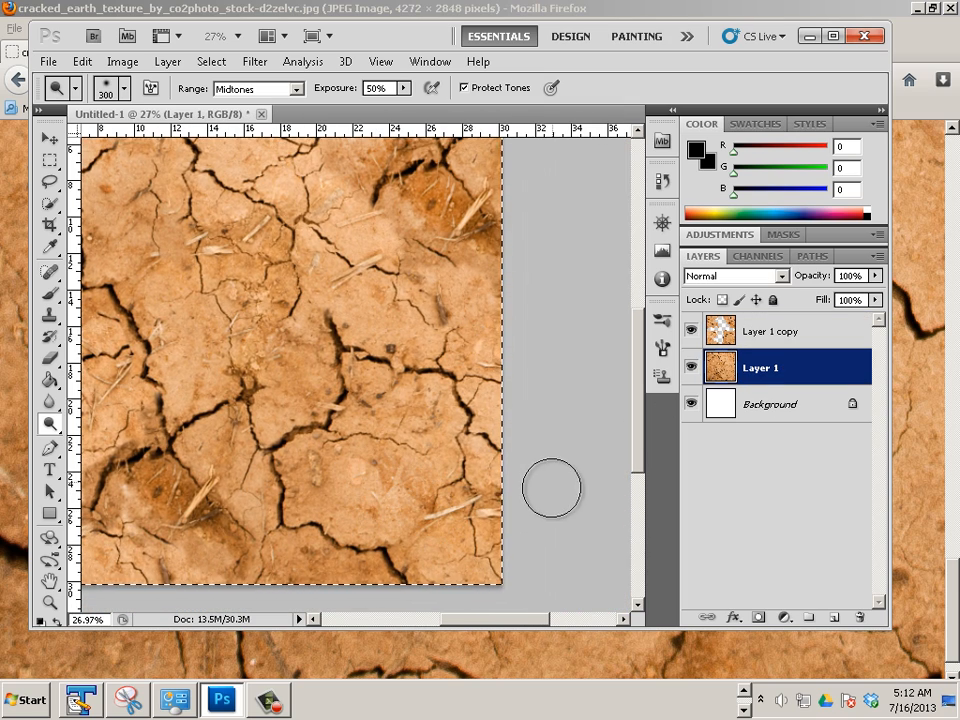
drag(343, 432, 390, 446)
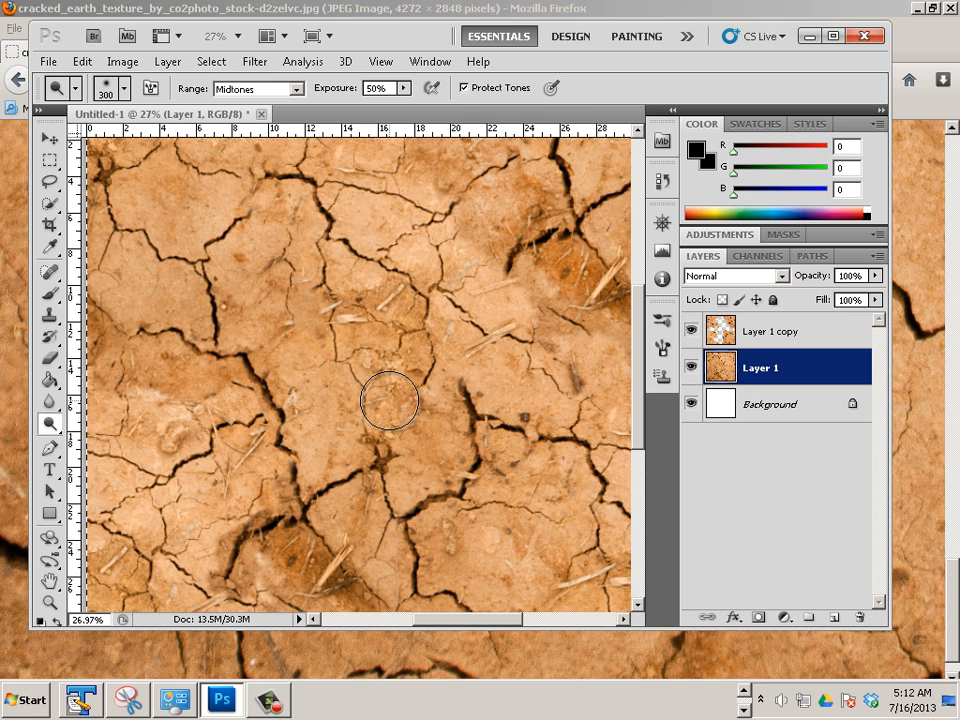
scroll(389, 400, down, 2)
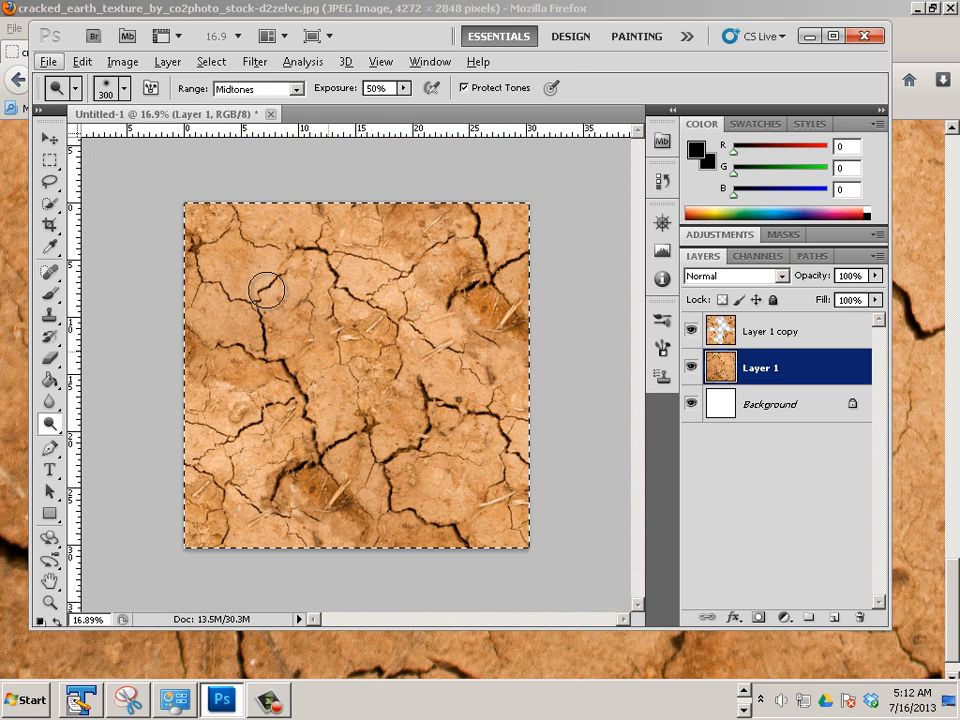
- Copy the selected texture merged, paste it as a new layer, and move that layer to the top of the stack
click(80, 62)
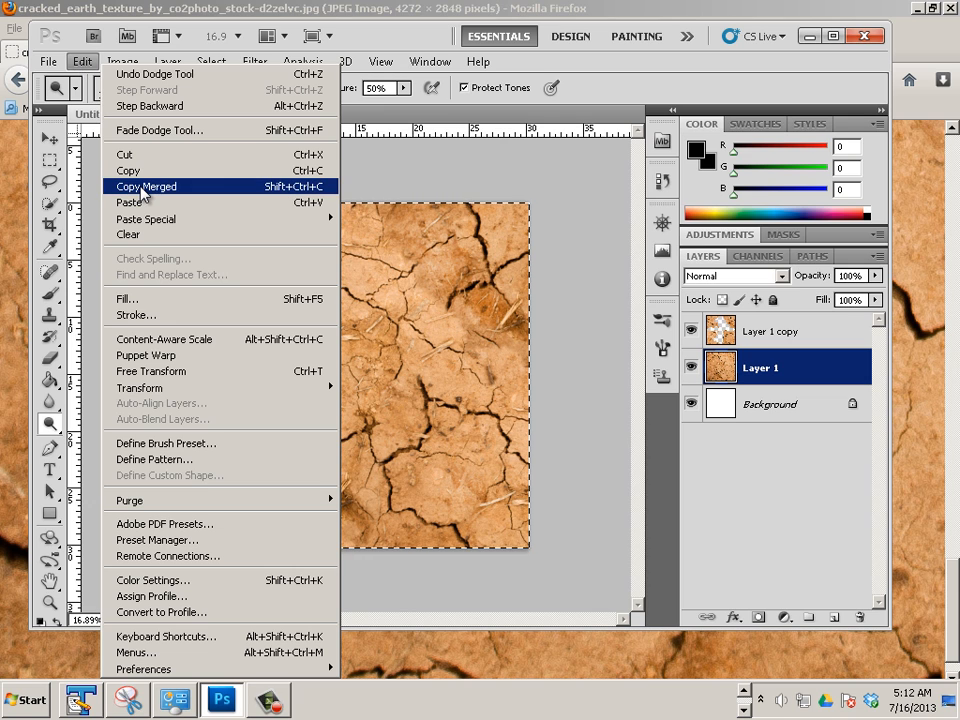
click(143, 187)
click(81, 62)
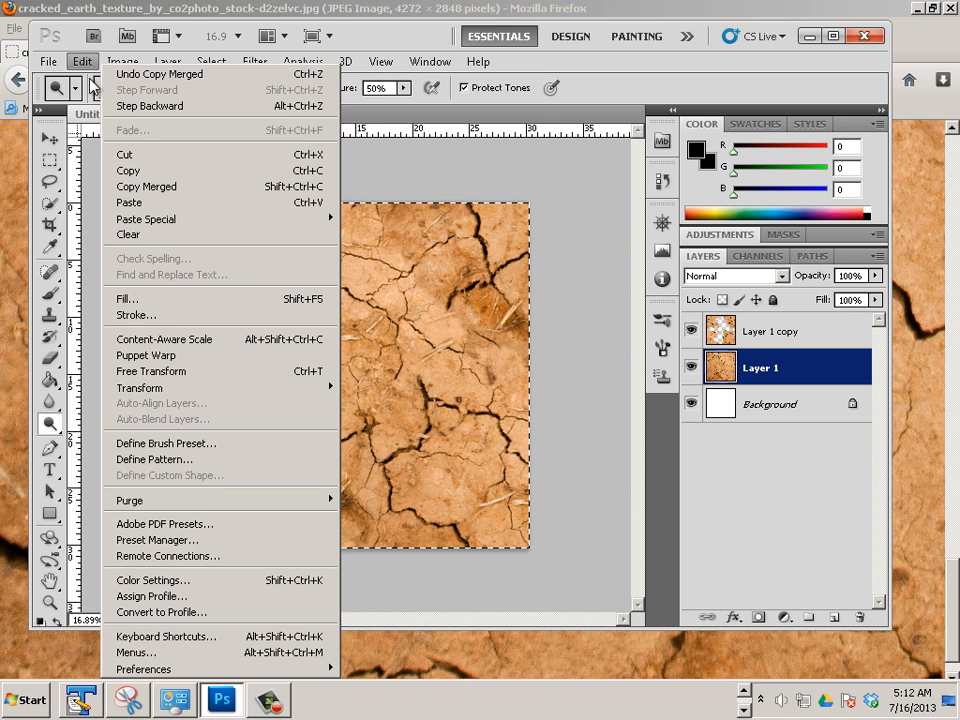
click(127, 204)
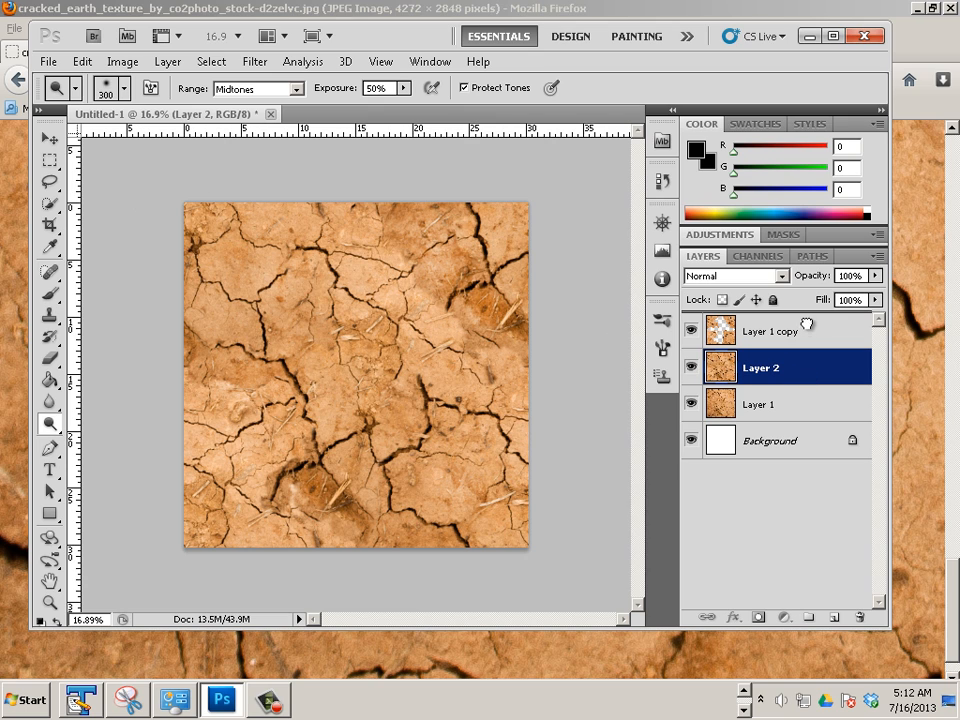
drag(806, 324, 804, 318)
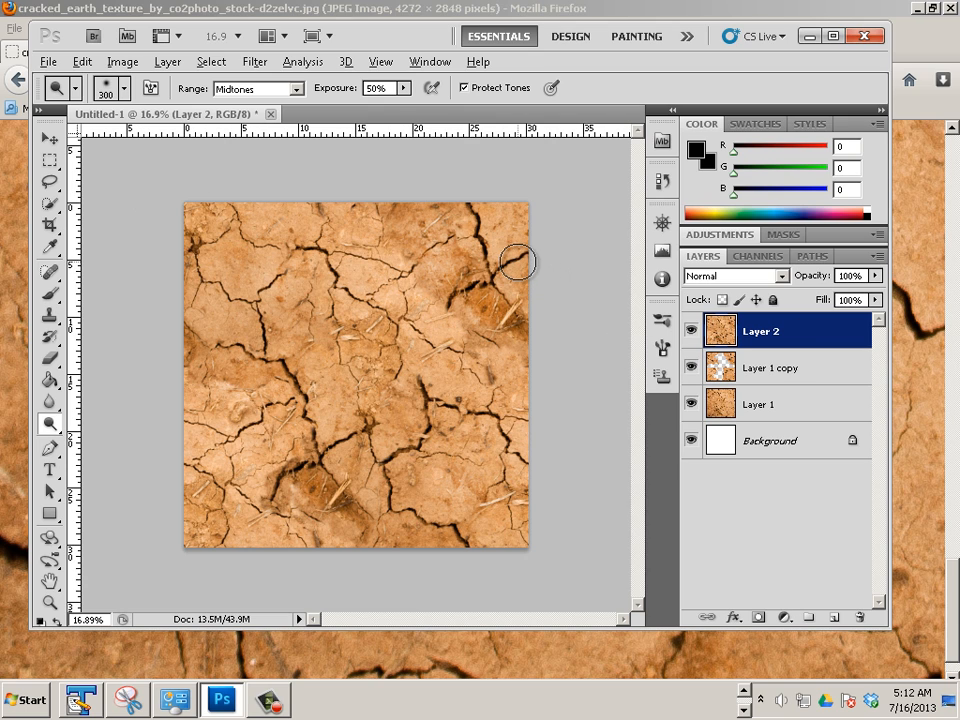
- Patch the small cracks beside the broken dark crack in the upper-right area with clean soil using the Patch tool in Source mode, and deselect
scroll(517, 262, up, 2)
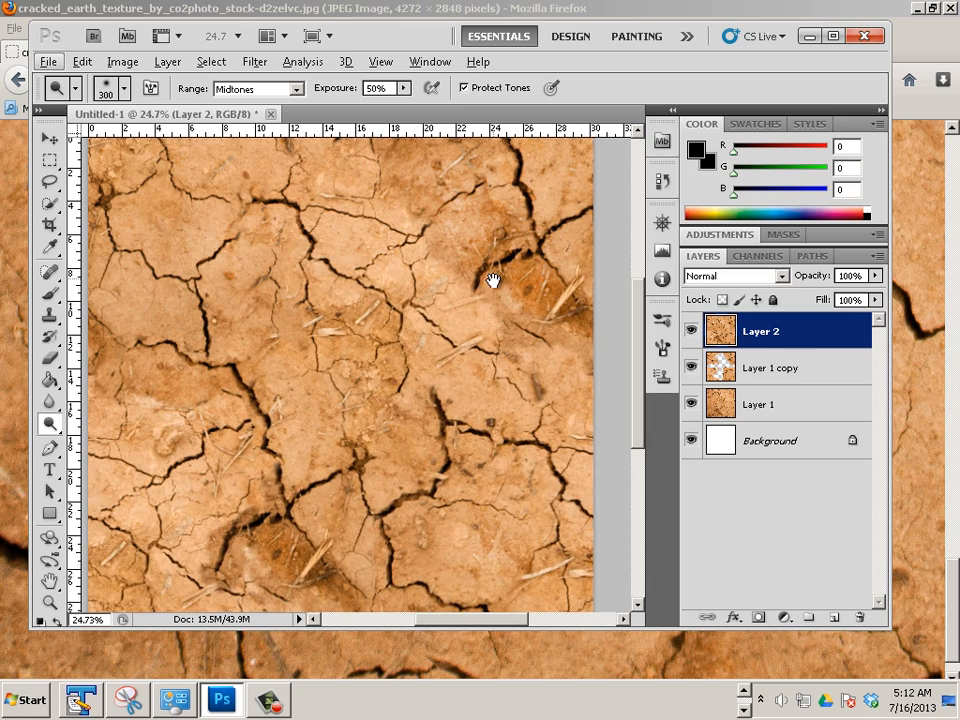
scroll(418, 355, up, 3)
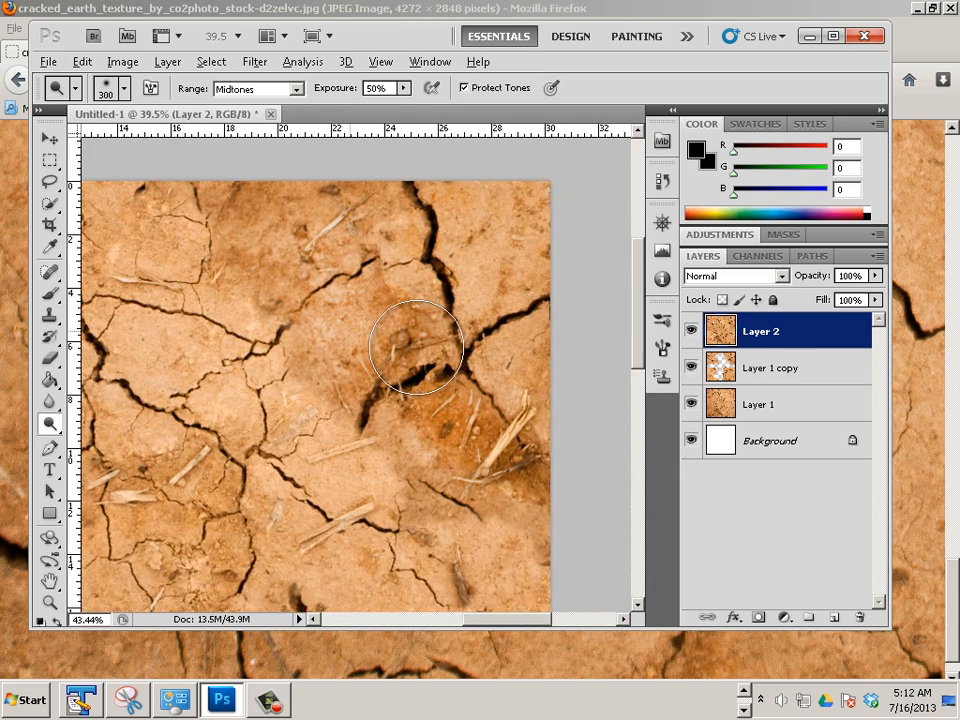
scroll(416, 345, up, 1)
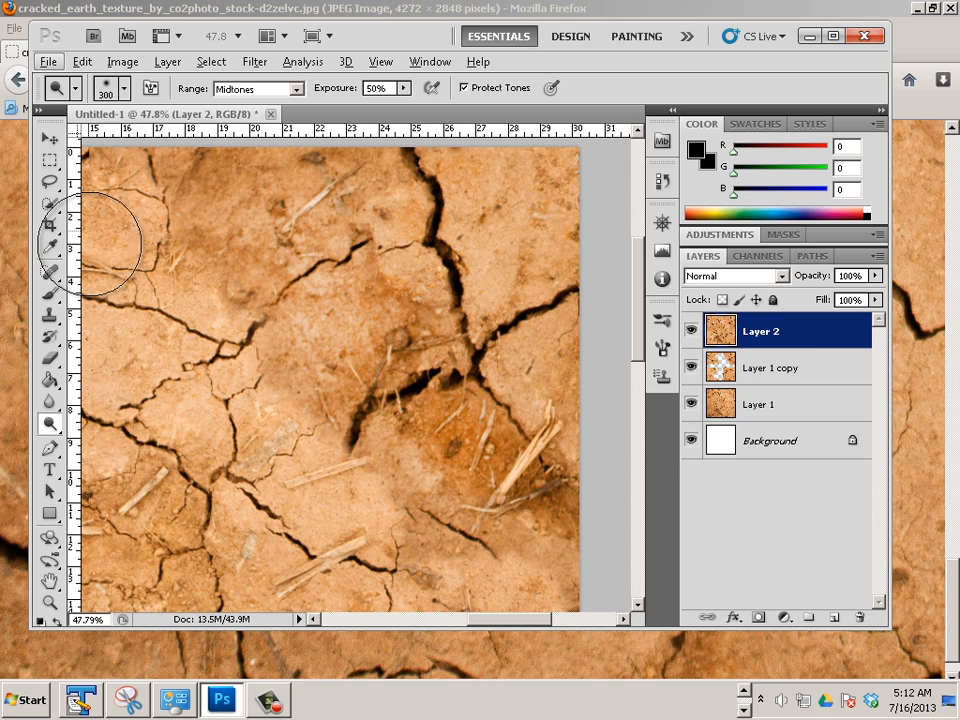
click(50, 270)
click(110, 306)
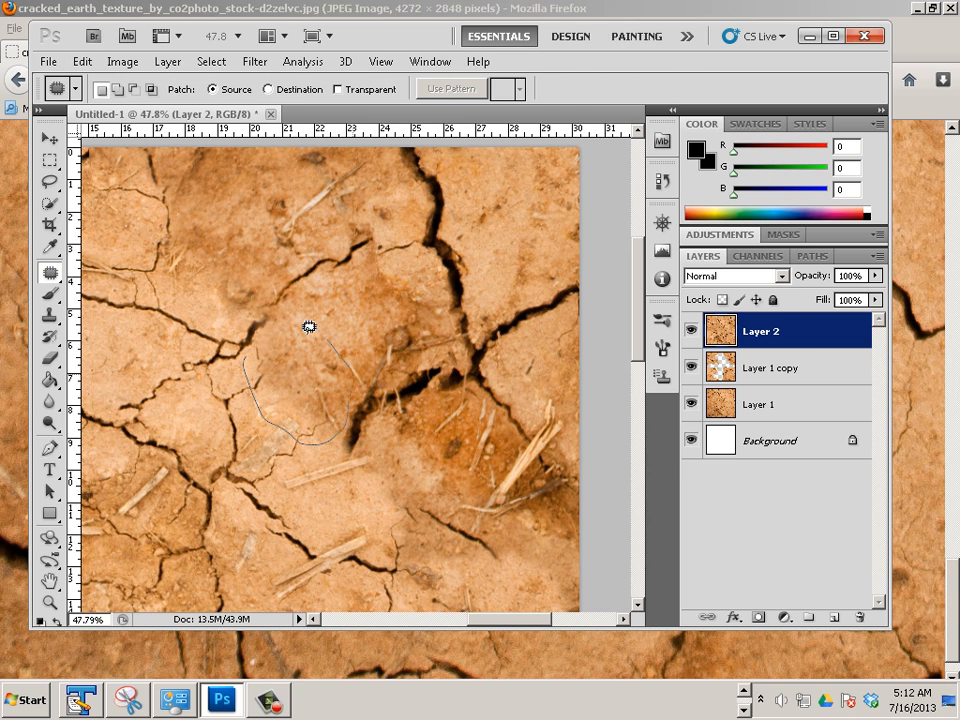
drag(309, 326, 328, 337)
mouse_move(286, 408)
mouse_down()
mouse_move(287, 490)
mouse_move(367, 503)
mouse_up()
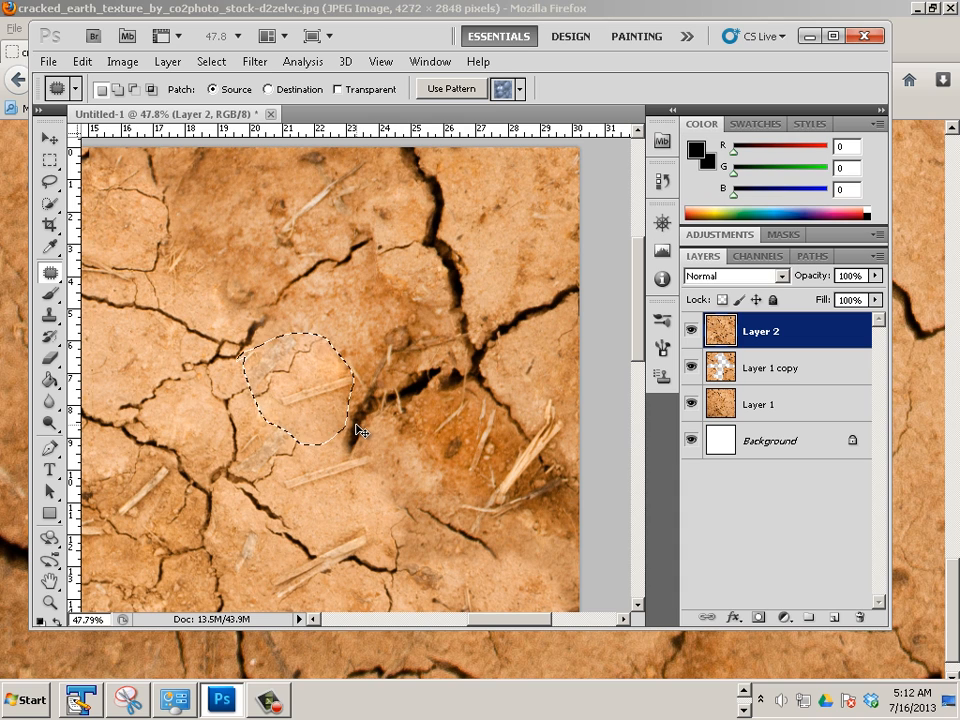
drag(316, 380, 523, 221)
key(ctrl+d)
- Select the entire texture with the Rectangular Marquee tool and copy it merged
key(space)
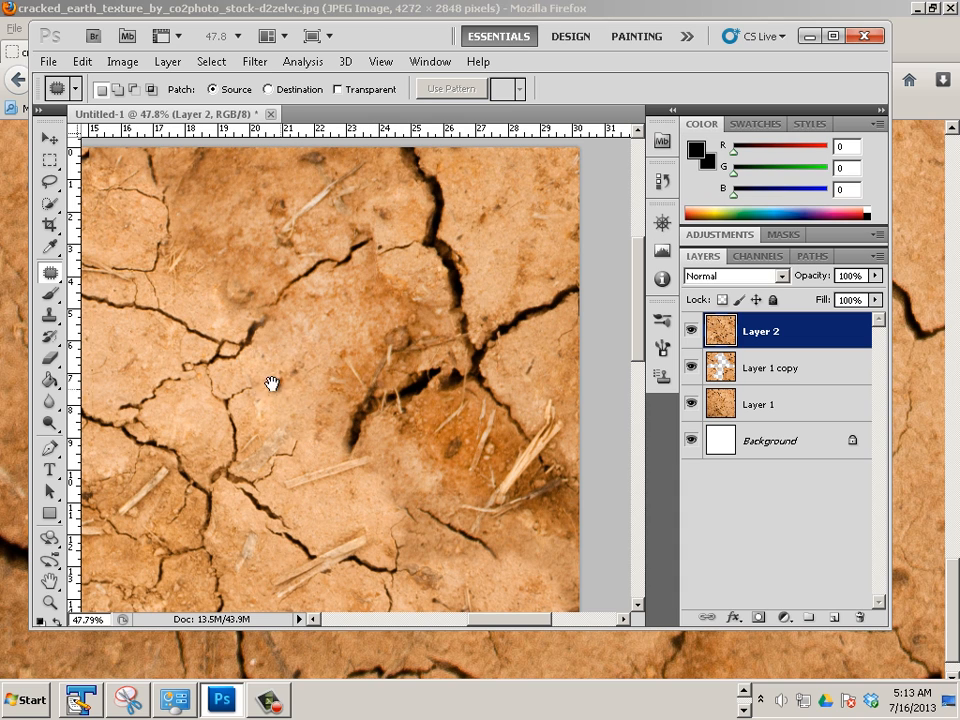
mouse_move(305, 386)
mouse_down()
mouse_move(371, 435)
mouse_move(459, 345)
mouse_move(398, 389)
mouse_move(373, 341)
mouse_move(484, 324)
mouse_move(347, 318)
mouse_move(326, 351)
mouse_move(358, 381)
mouse_move(345, 392)
mouse_move(222, 410)
mouse_move(341, 403)
mouse_move(366, 437)
mouse_move(376, 410)
mouse_move(401, 392)
mouse_move(371, 452)
mouse_move(369, 444)
mouse_move(311, 480)
mouse_move(346, 432)
mouse_move(347, 463)
mouse_move(285, 454)
mouse_move(343, 440)
mouse_move(274, 444)
mouse_move(302, 382)
mouse_up()
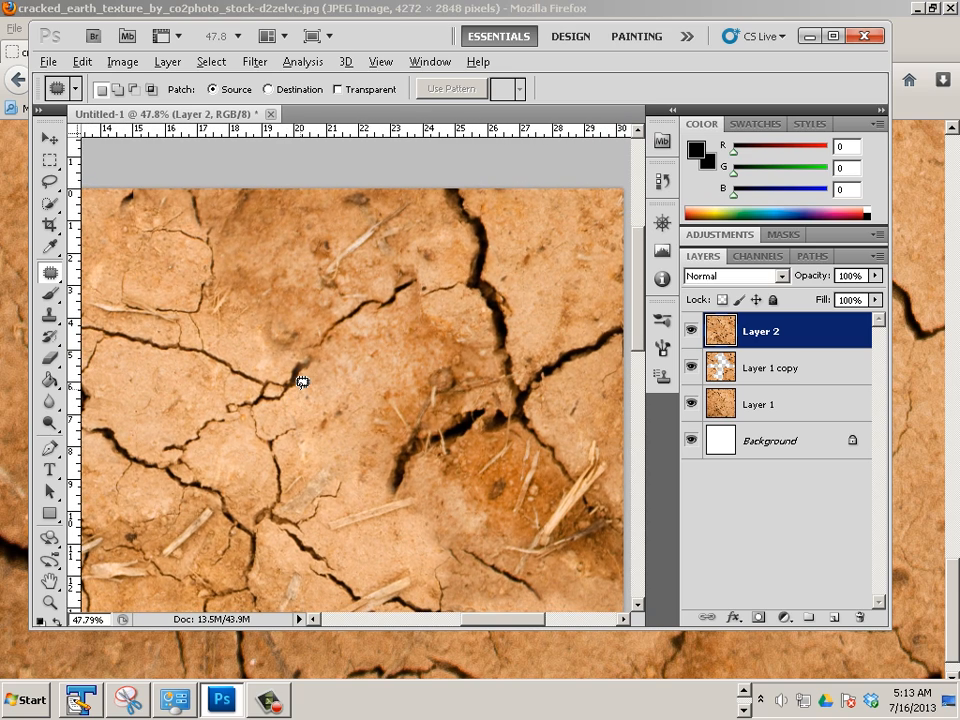
scroll(302, 382, down, 4)
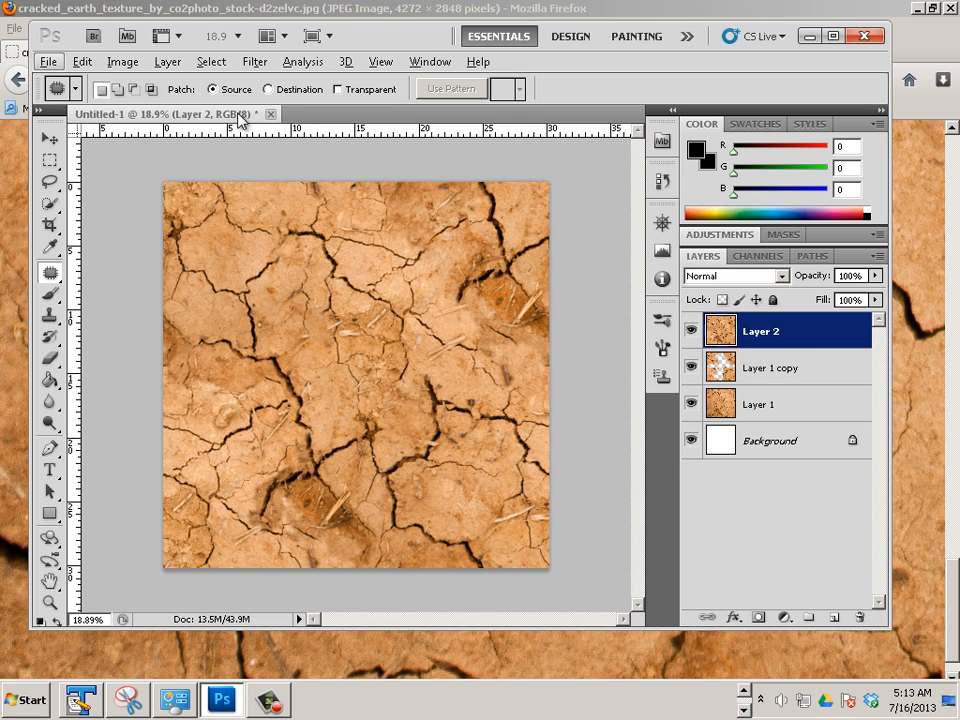
click(49, 160)
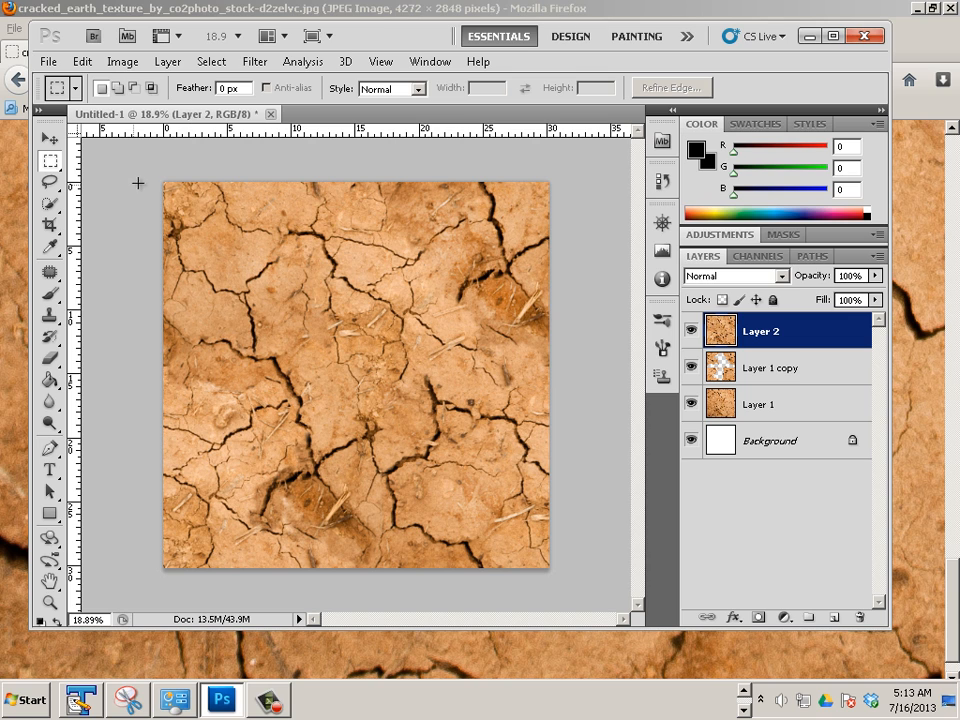
drag(155, 172, 560, 578)
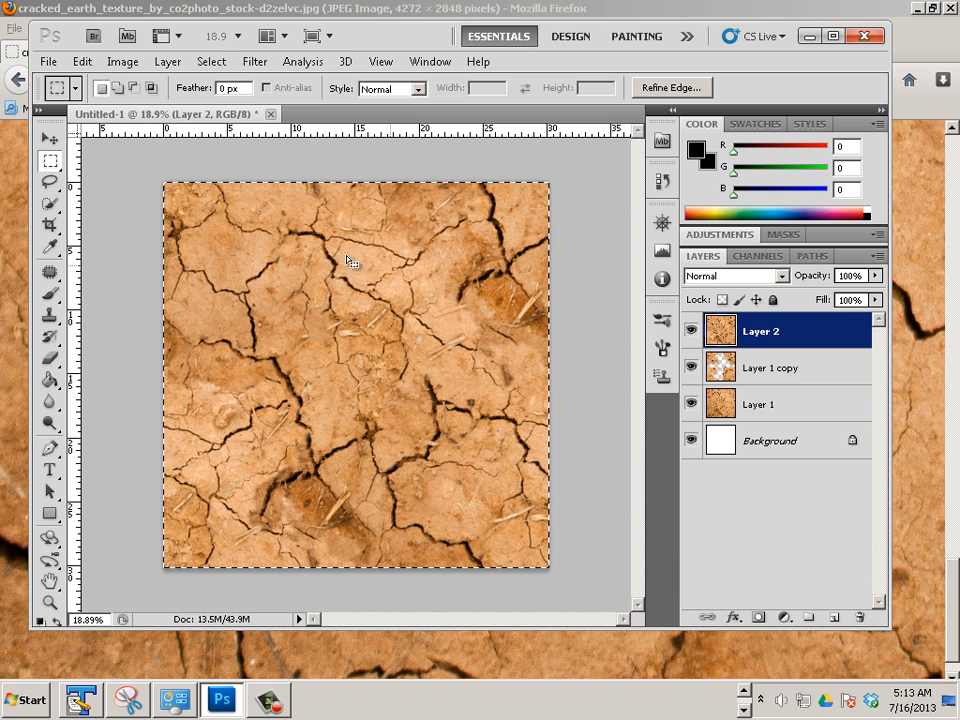
click(83, 61)
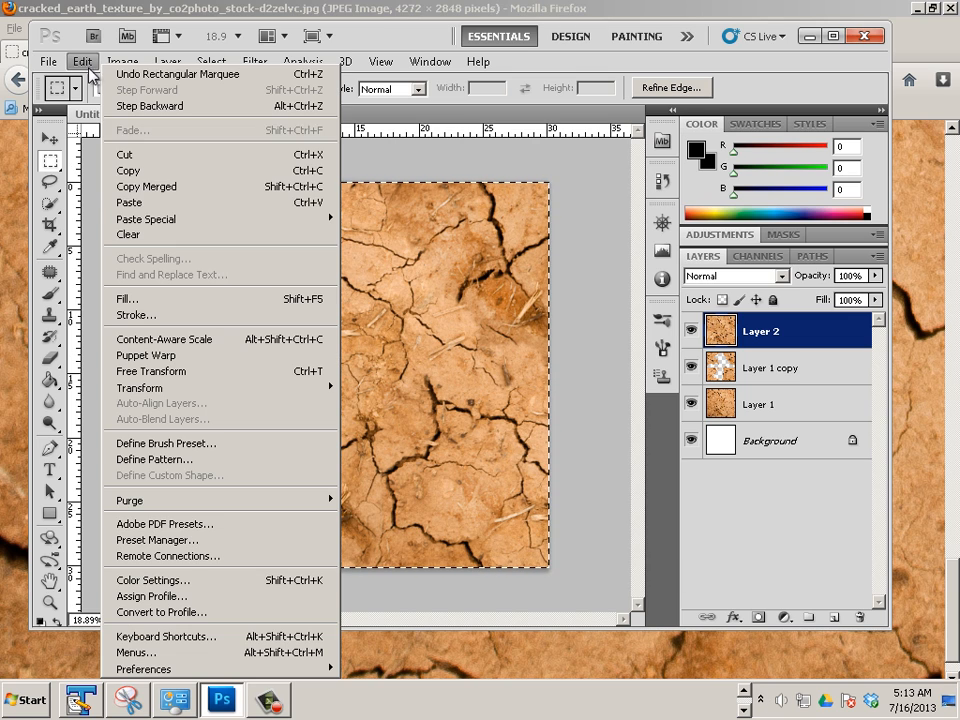
click(145, 186)
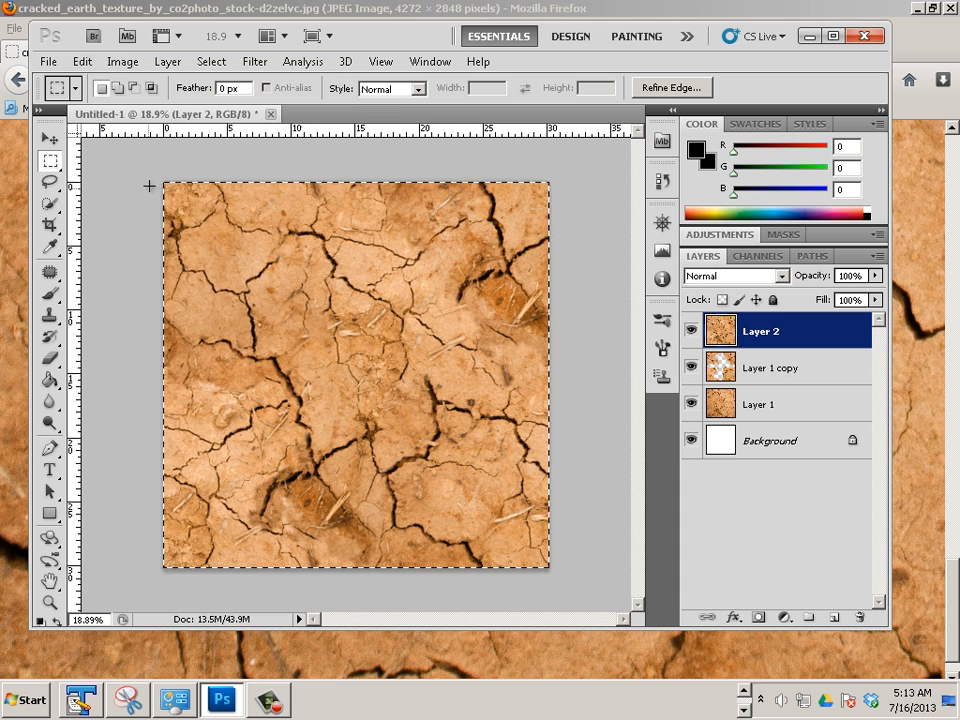
- Define the selected texture as a pattern, keeping the default pattern name
click(50, 62)
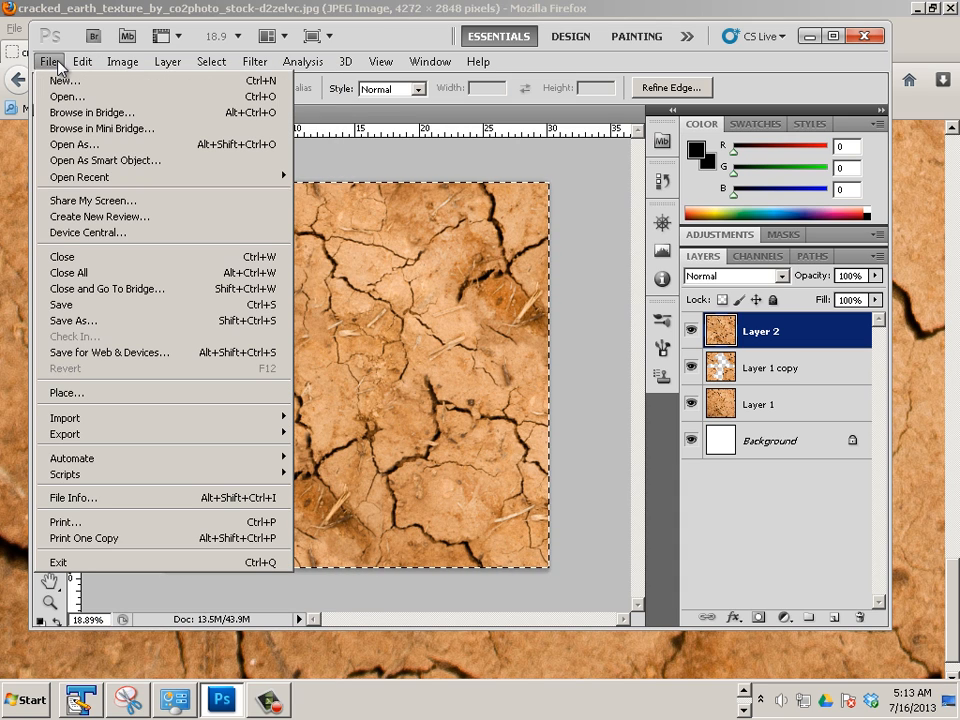
mouse_move(95, 68)
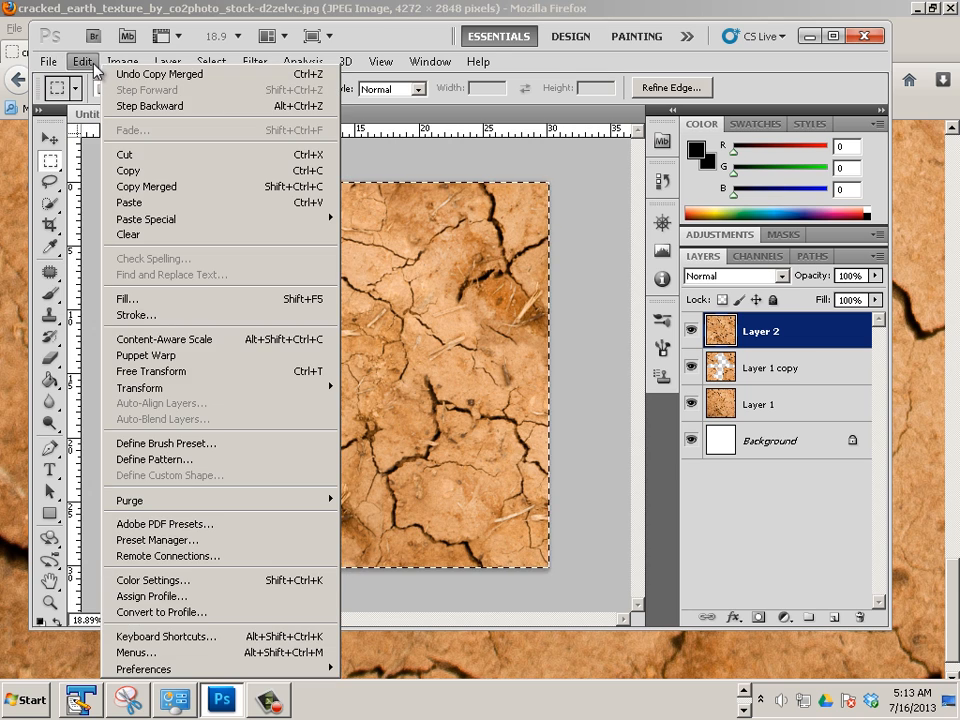
click(203, 466)
click(647, 243)
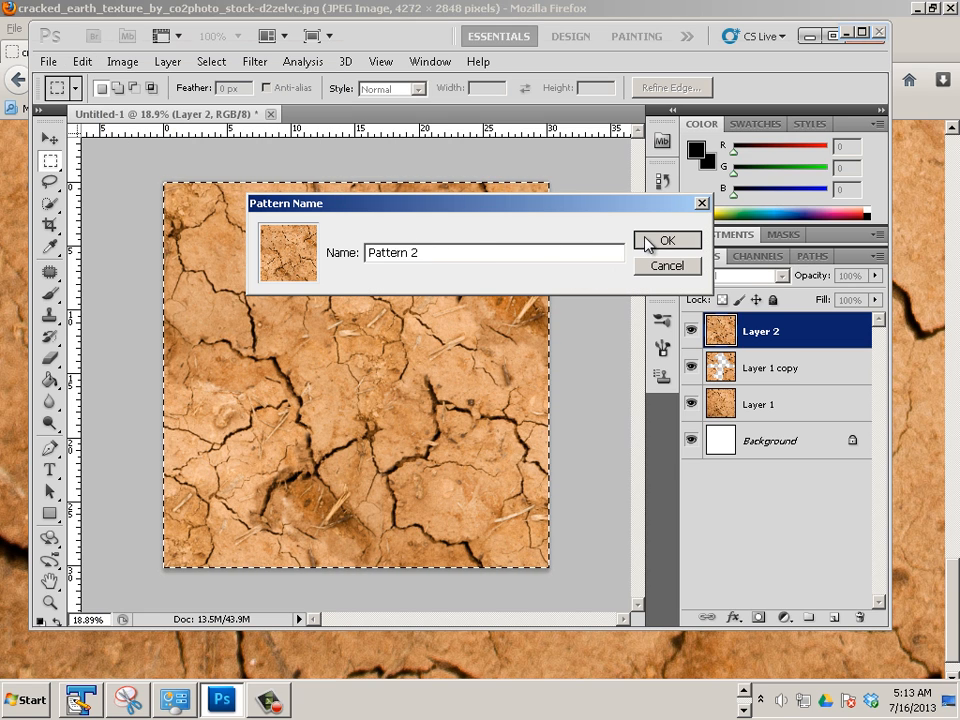
- Create a new blank document 10000 pixels wide and 10000 pixels high
click(48, 61)
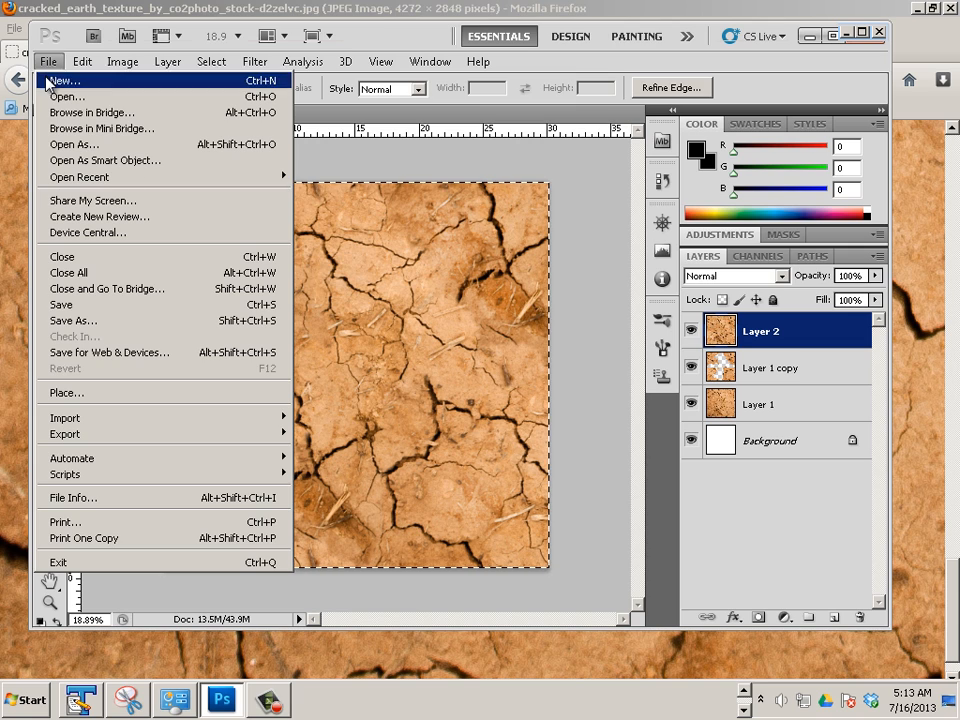
click(60, 81)
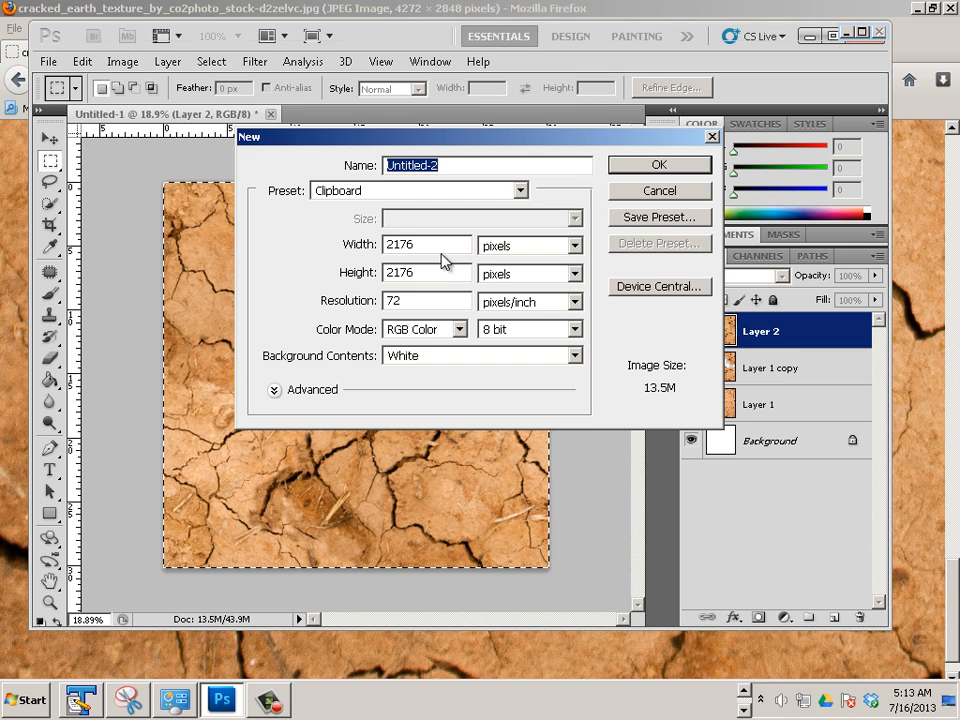
click(432, 247)
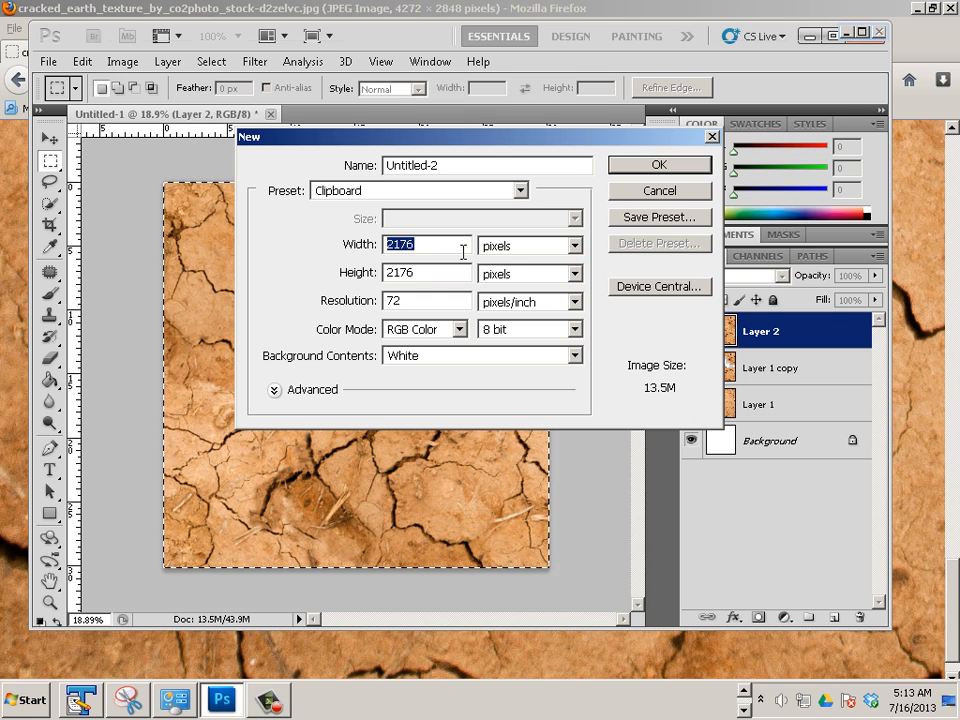
text(10000)
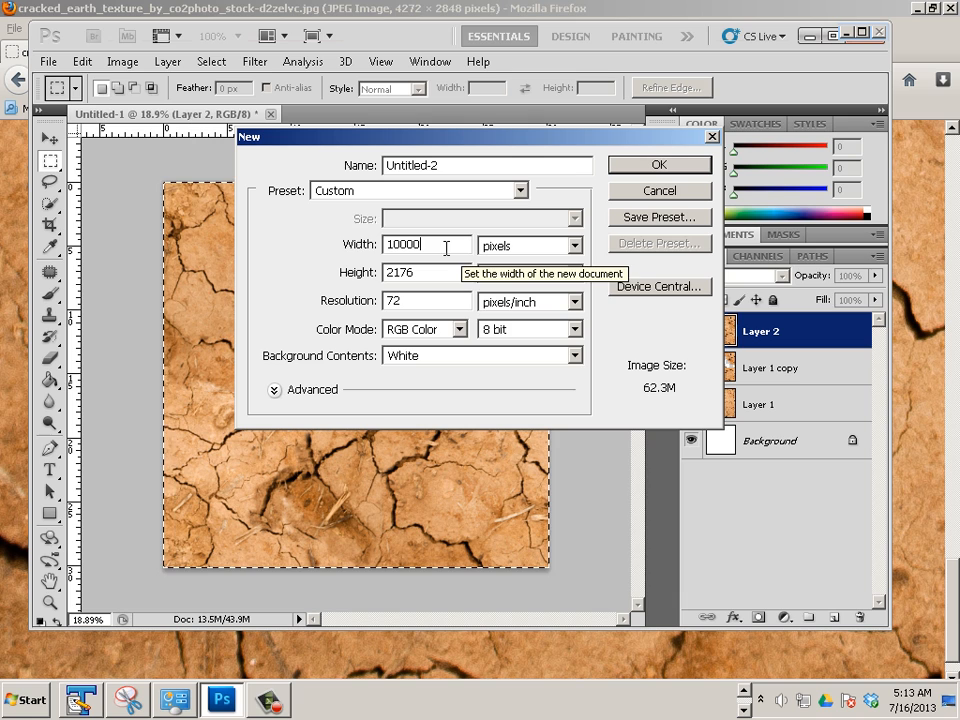
drag(443, 248, 371, 272)
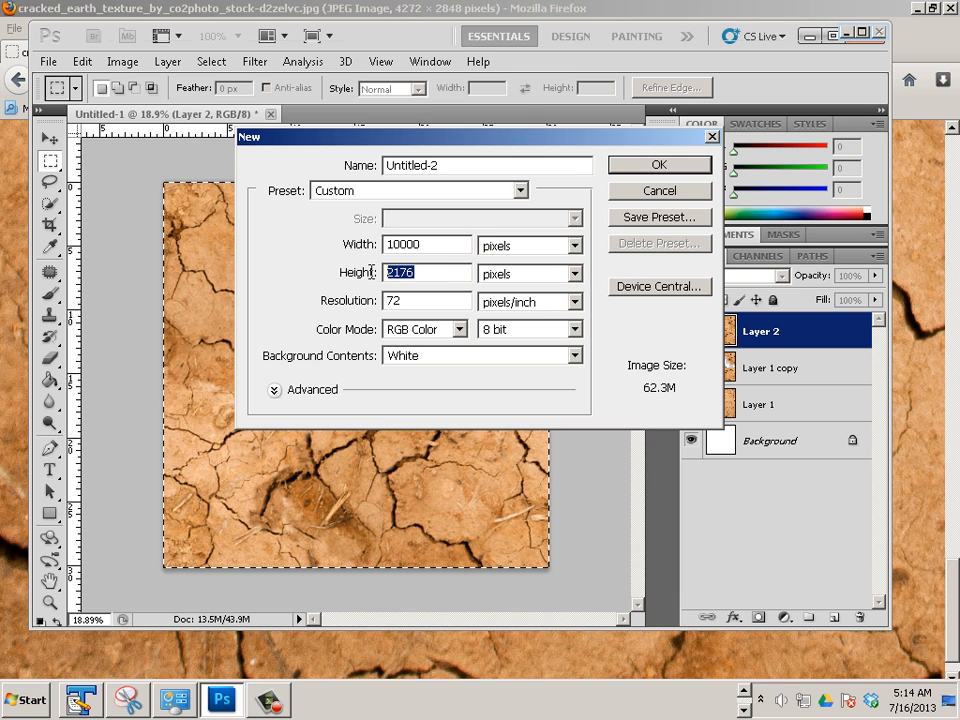
text(10000)
click(670, 170)
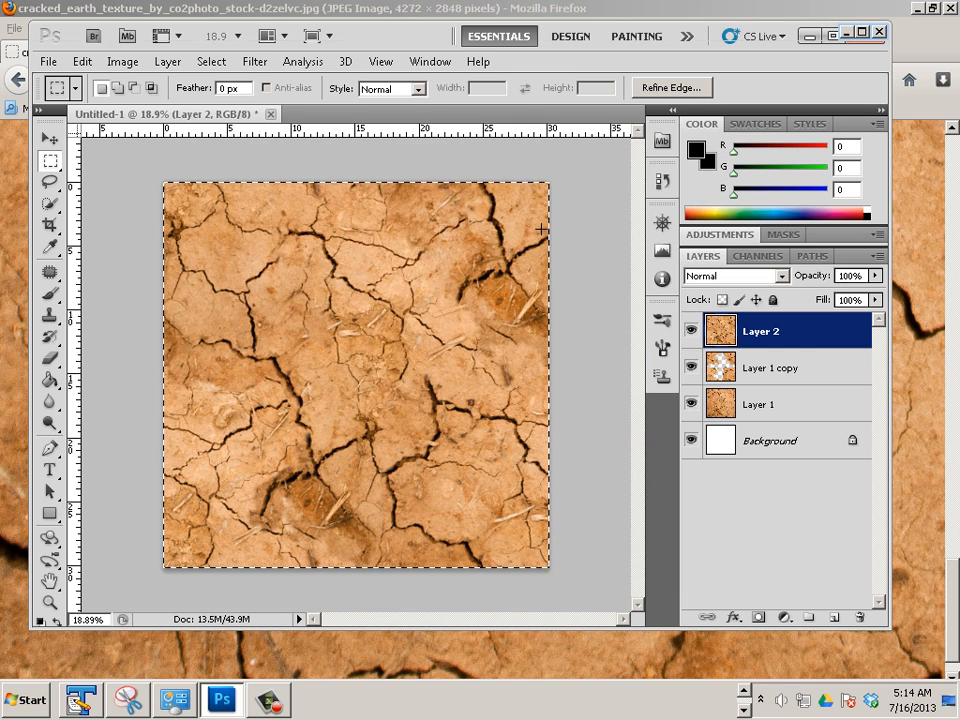
- Set the Paint Bucket's fill source to Pattern, try the preselected grey pattern on the blank canvas, and undo that fill
click(52, 316)
click(47, 358)
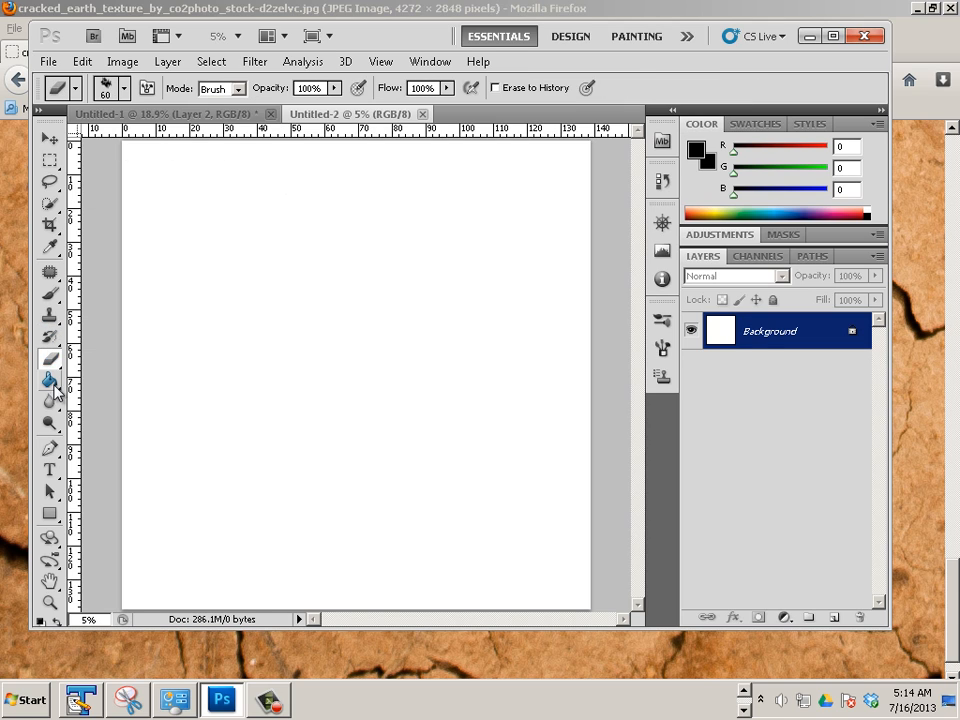
click(49, 381)
click(159, 89)
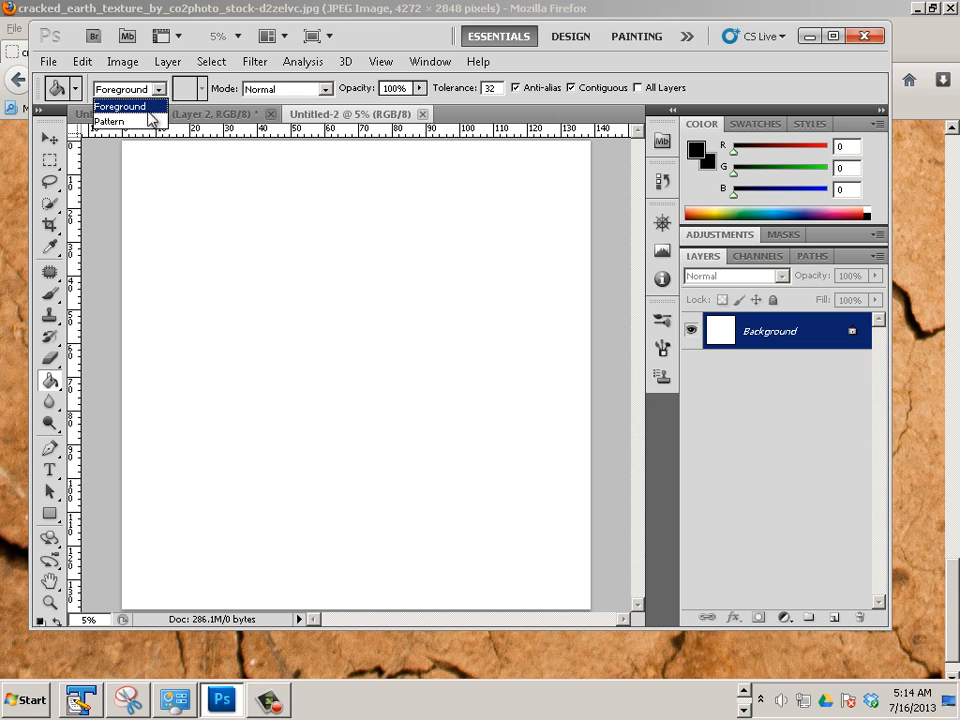
click(150, 120)
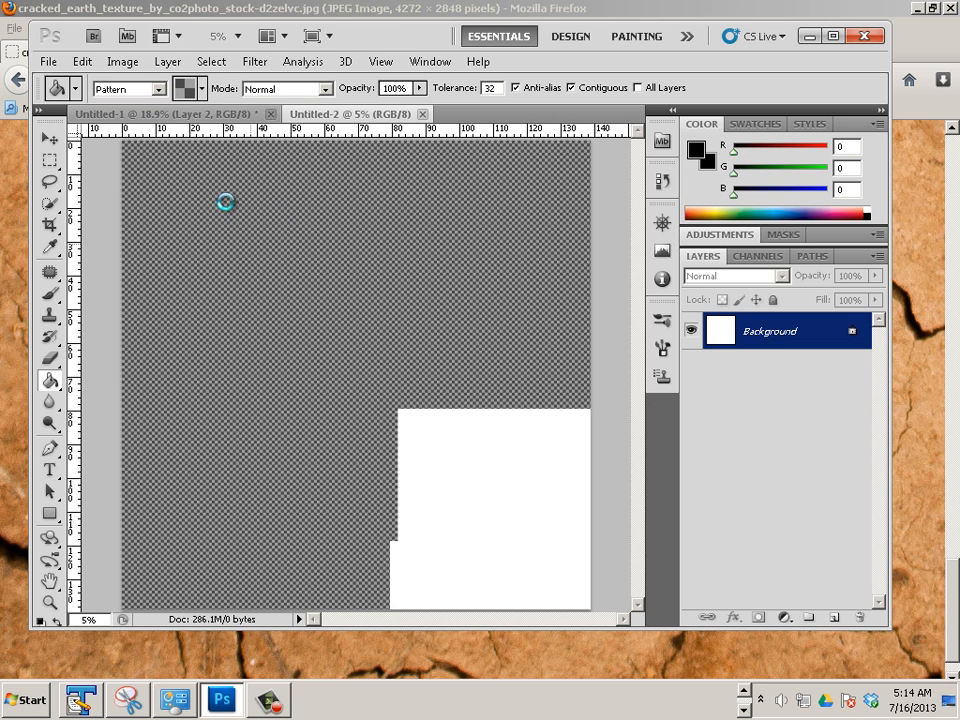
key(ctrl+z)
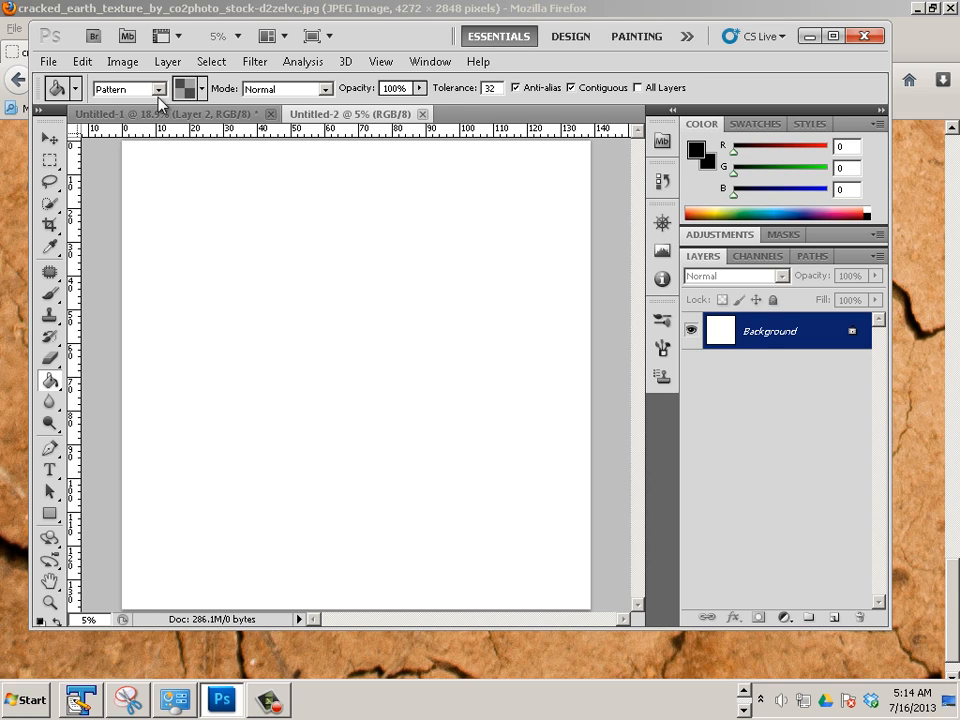
- Fill the blank canvas with the cracked earth pattern using the Paint Bucket and check how the texture repeats
click(158, 89)
click(202, 90)
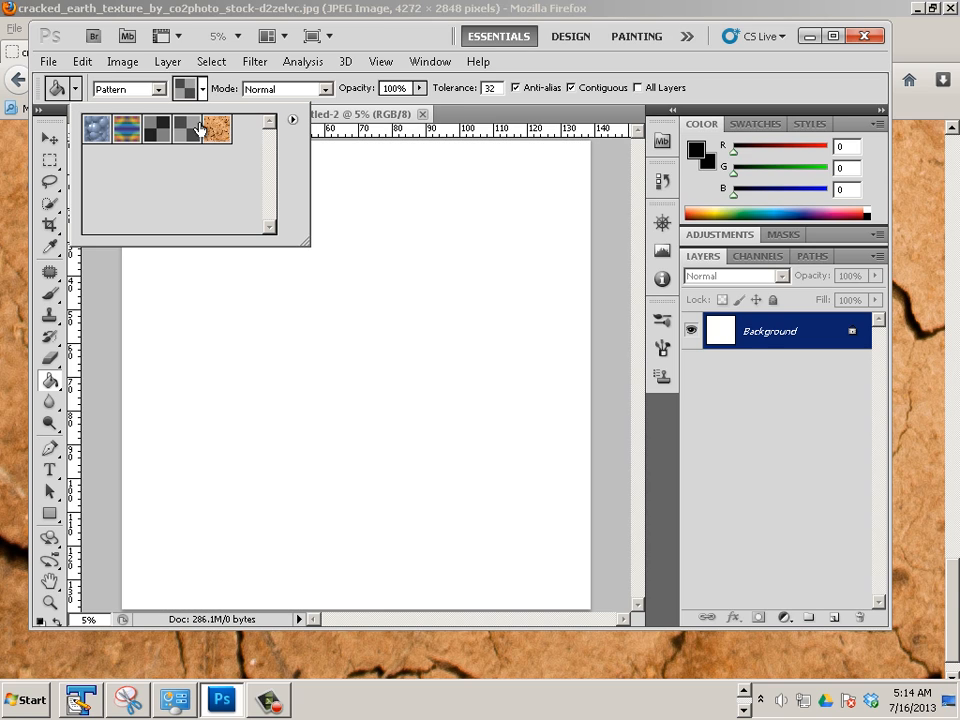
click(216, 130)
click(277, 347)
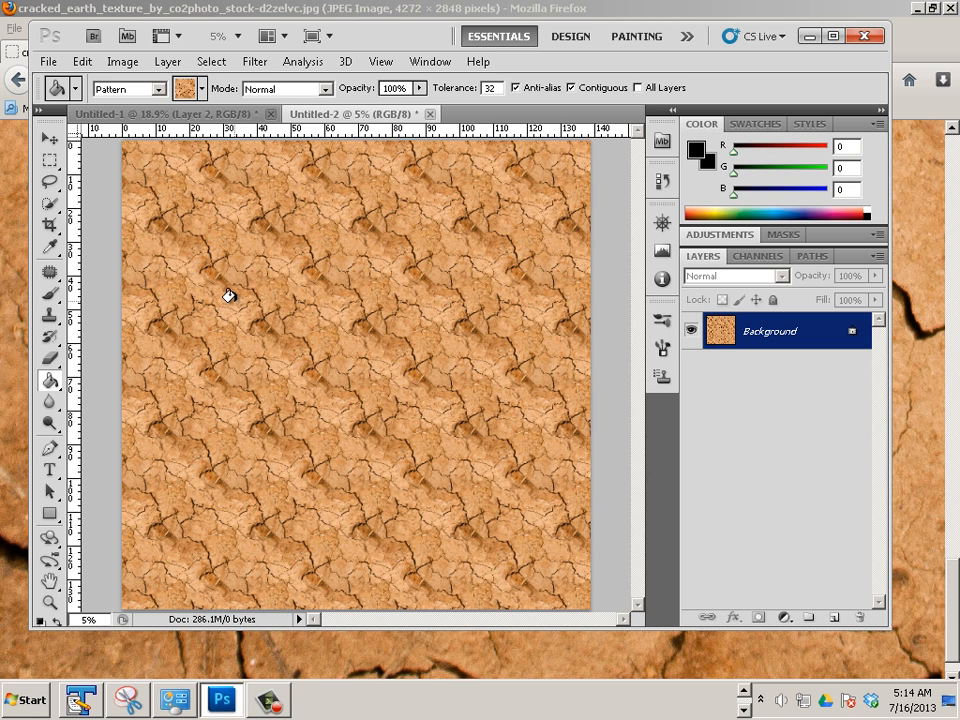
scroll(239, 300, up, 8)
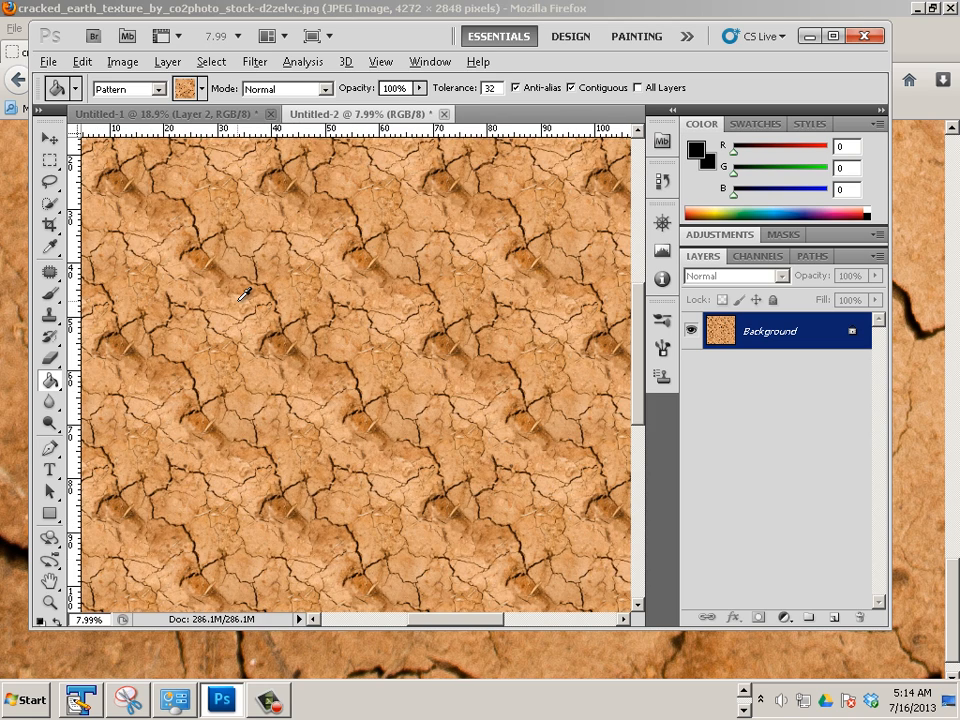
scroll(243, 295, up, 1)
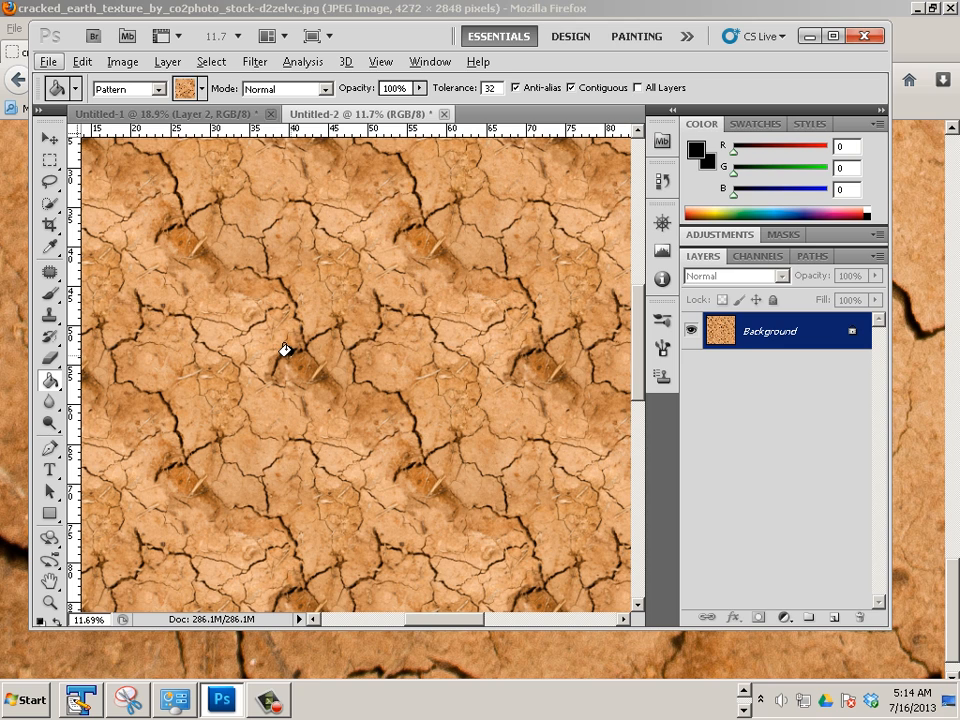
scroll(288, 347, down, 5)
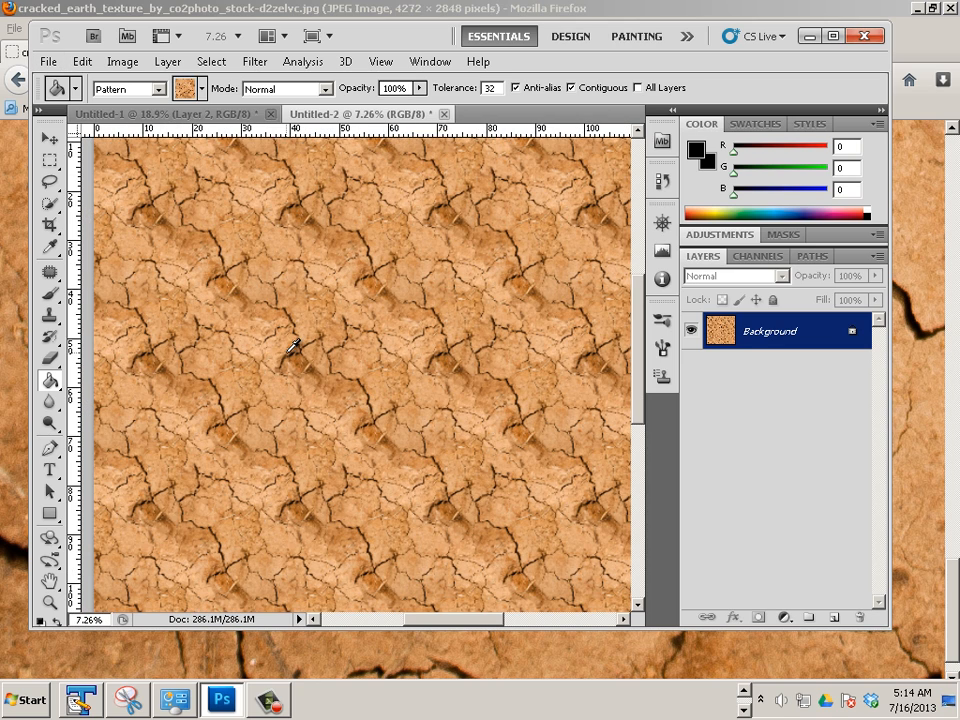
- In the Untitled-1 document, offset Layer 2 by +1209 pixels horizontally and +318 pixels vertically with Wrap Around
click(207, 115)
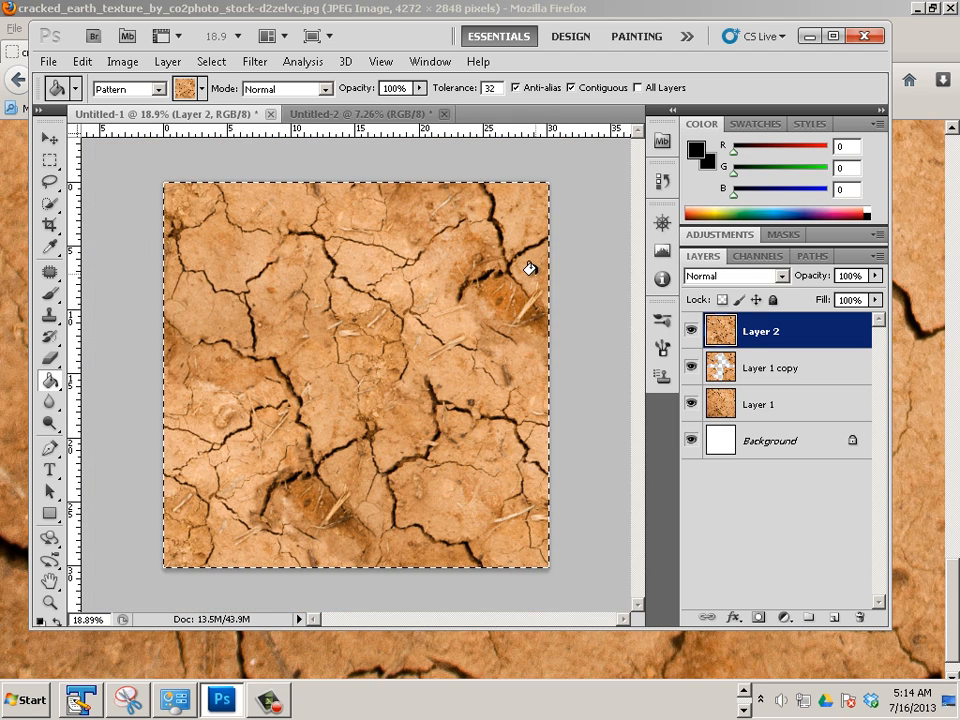
click(256, 63)
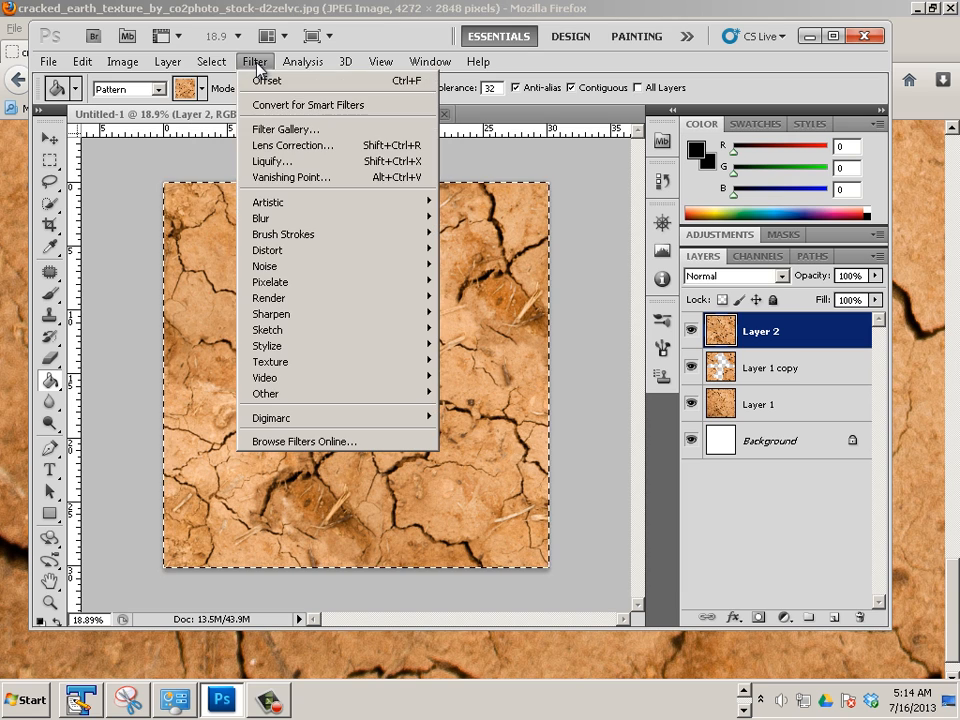
mouse_move(318, 399)
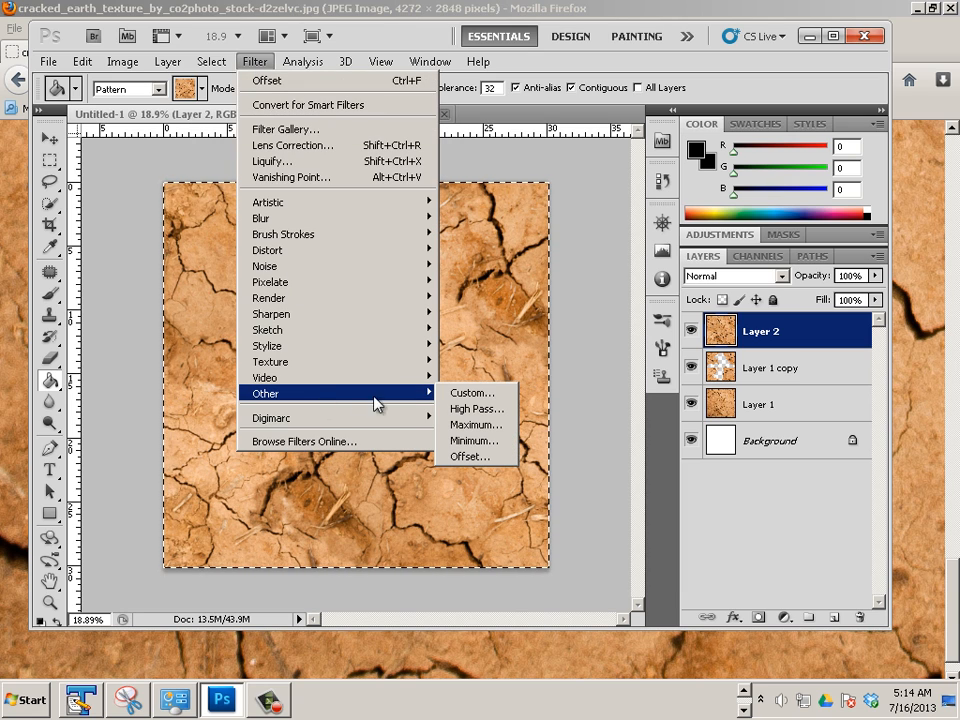
click(468, 456)
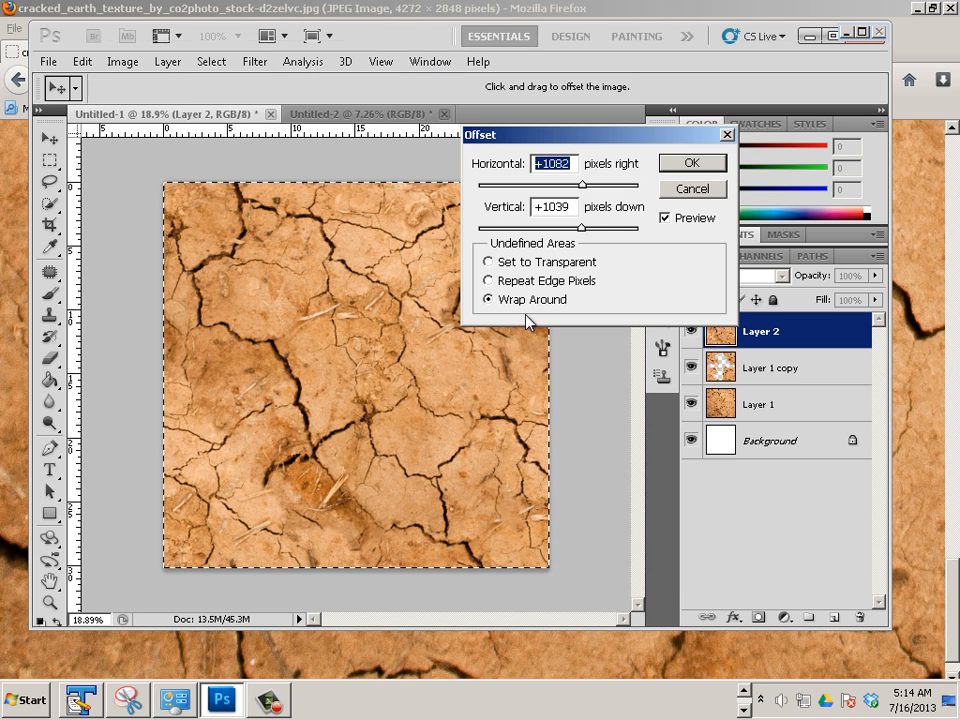
drag(585, 230, 587, 188)
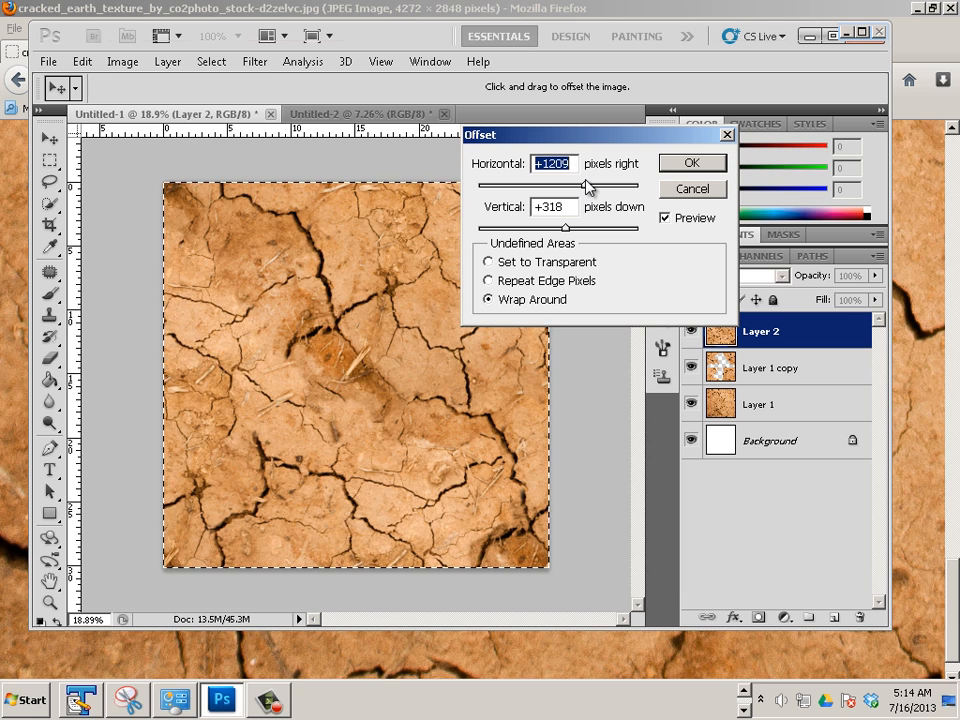
click(684, 166)
key(g)
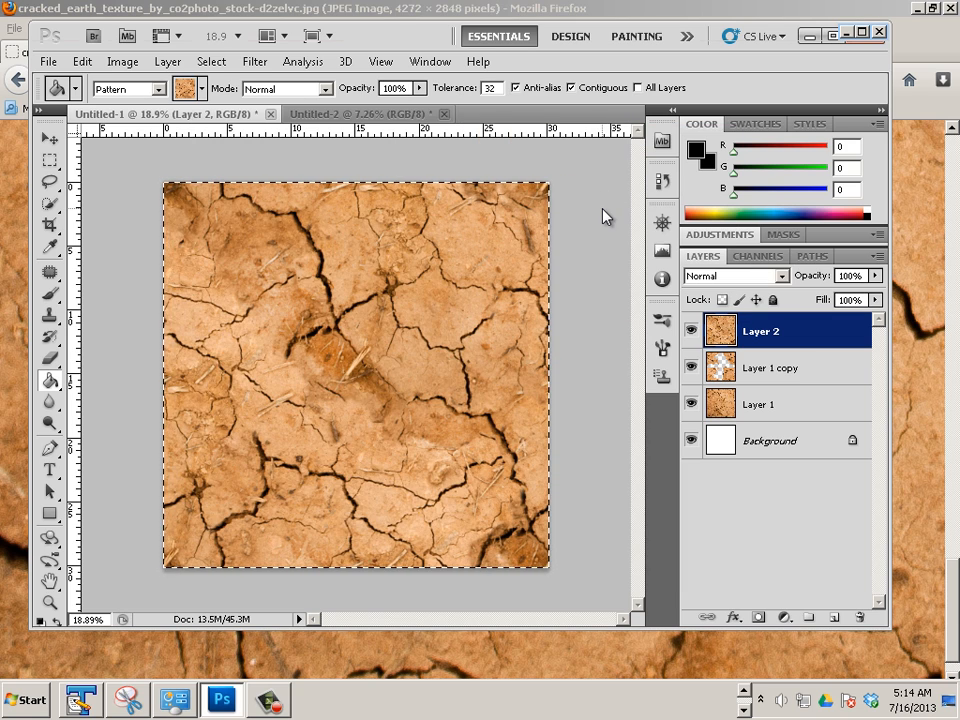
- On Layer 2, patch the dark straw-covered hollow just below the curved central crack with clean soil using the Patch tool, and deselect
click(802, 406)
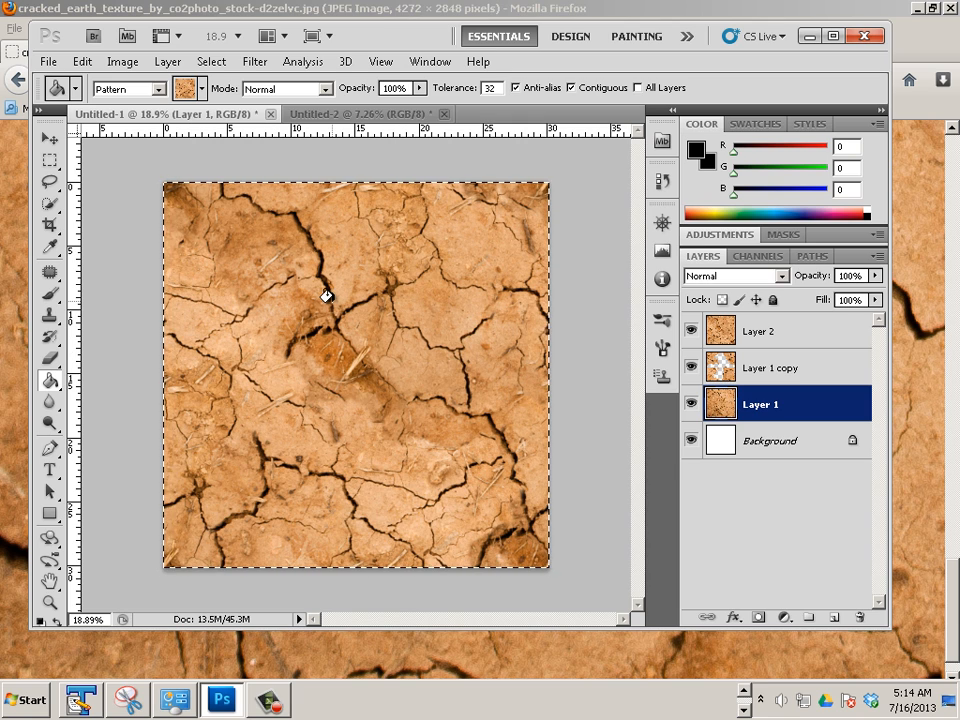
scroll(319, 329, up, 6)
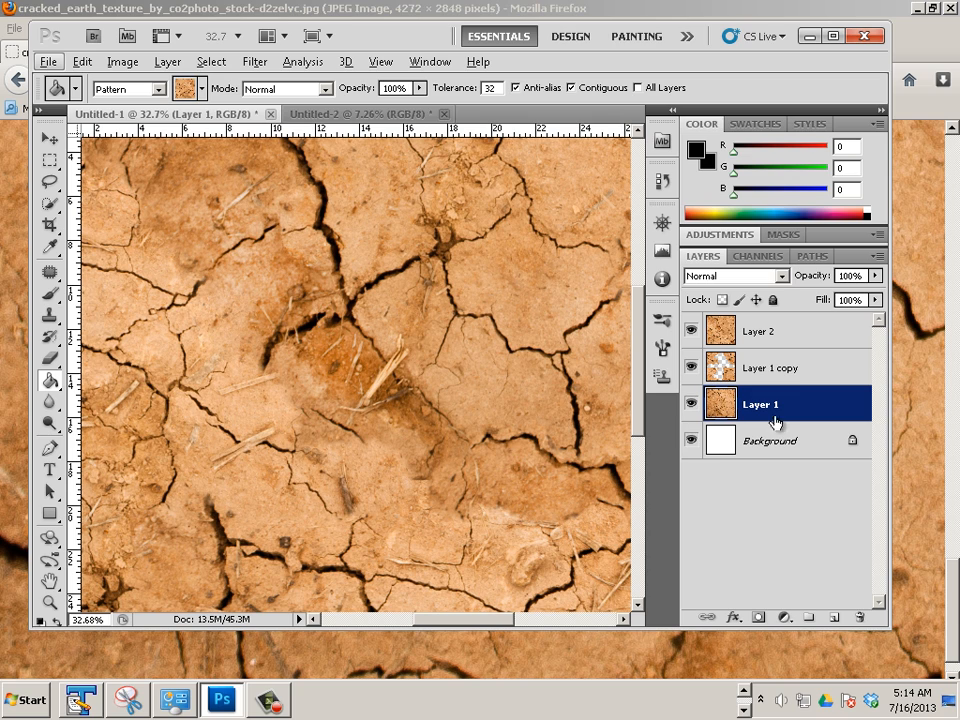
click(781, 339)
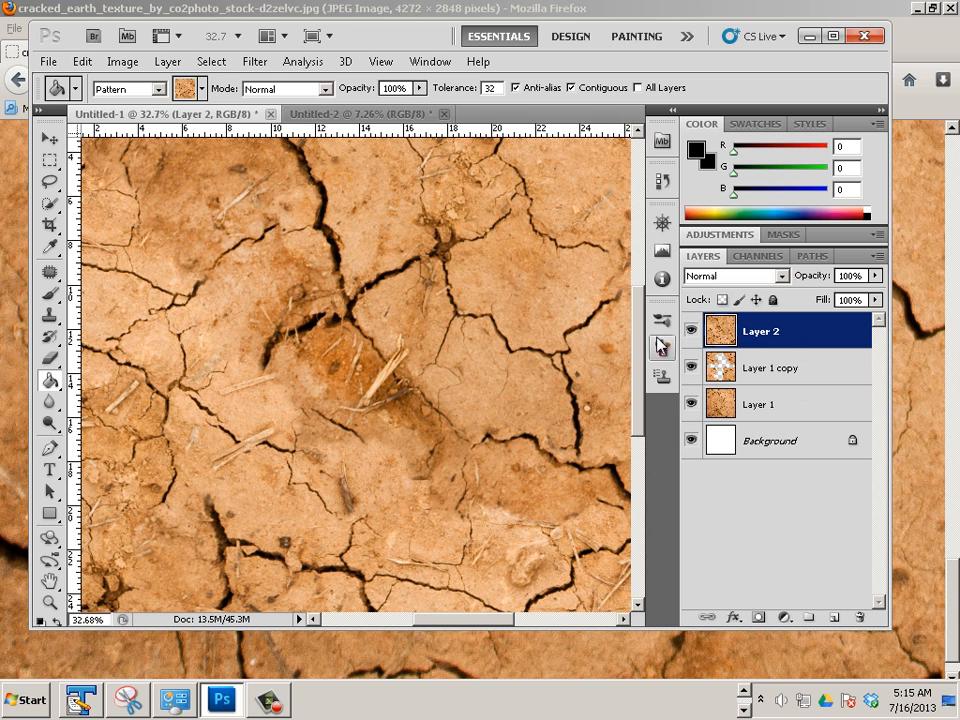
click(50, 275)
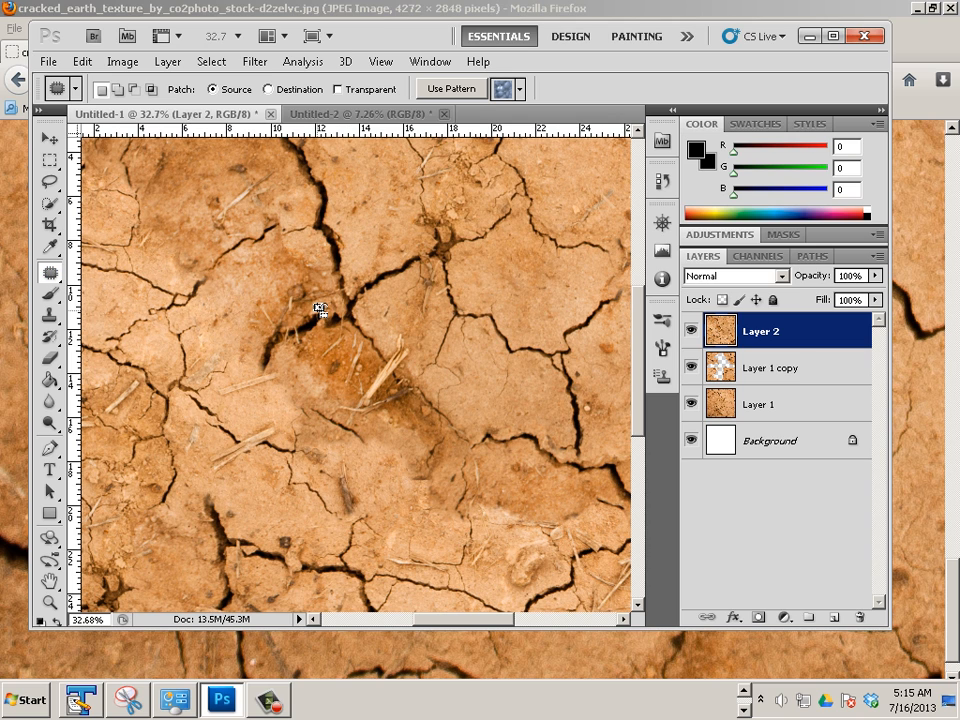
drag(291, 335, 315, 335)
click(211, 61)
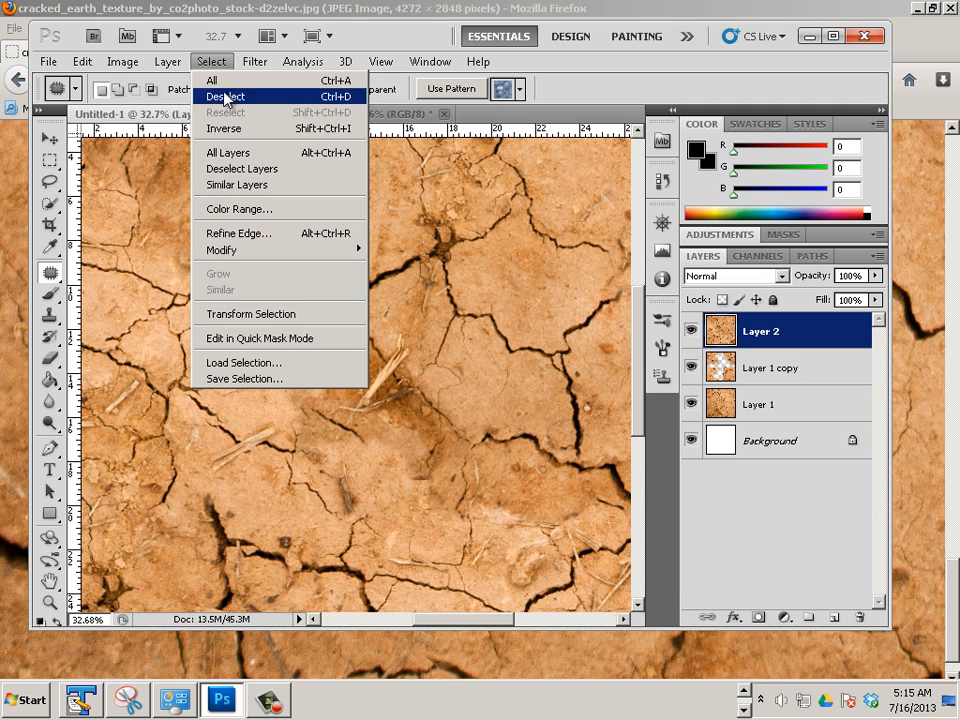
click(221, 94)
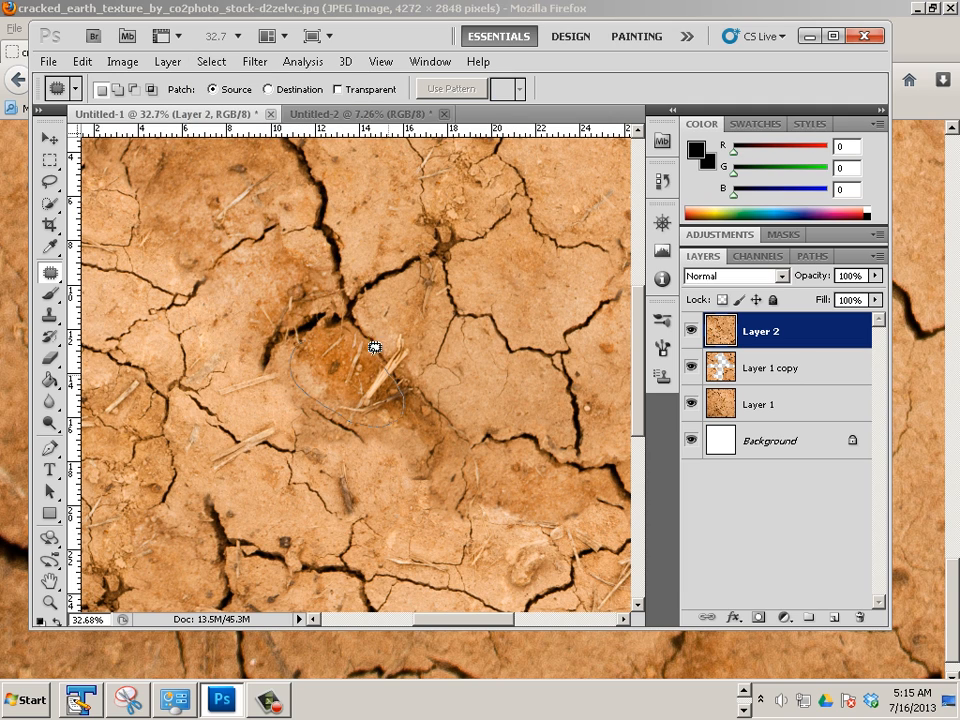
mouse_move(327, 323)
mouse_down()
mouse_move(332, 343)
mouse_move(369, 354)
mouse_move(519, 279)
mouse_move(504, 273)
mouse_up()
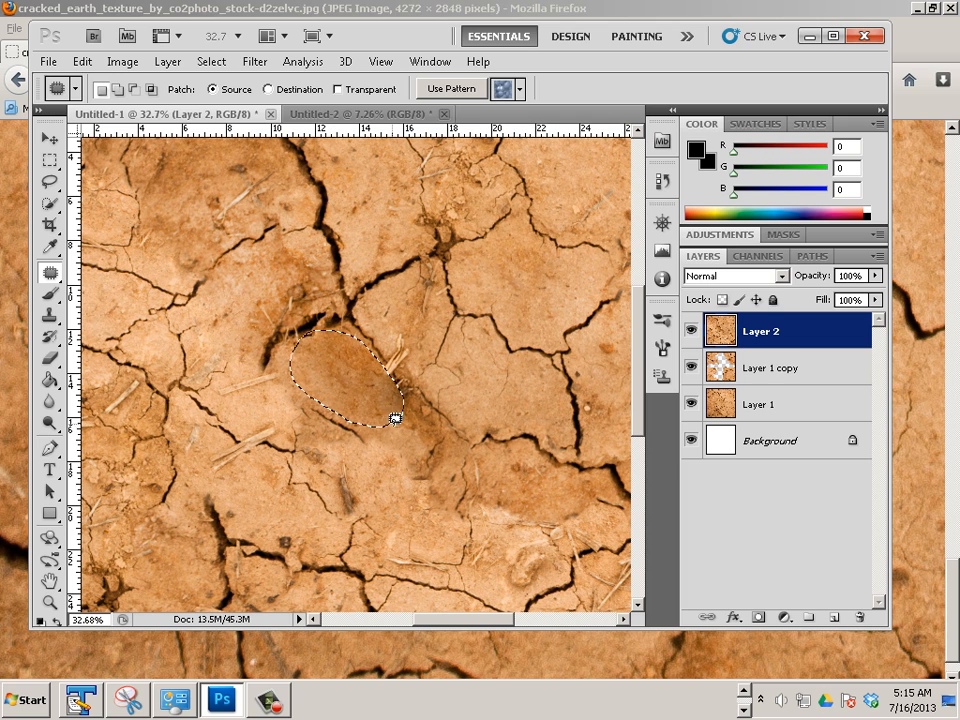
key(ctrl+d)
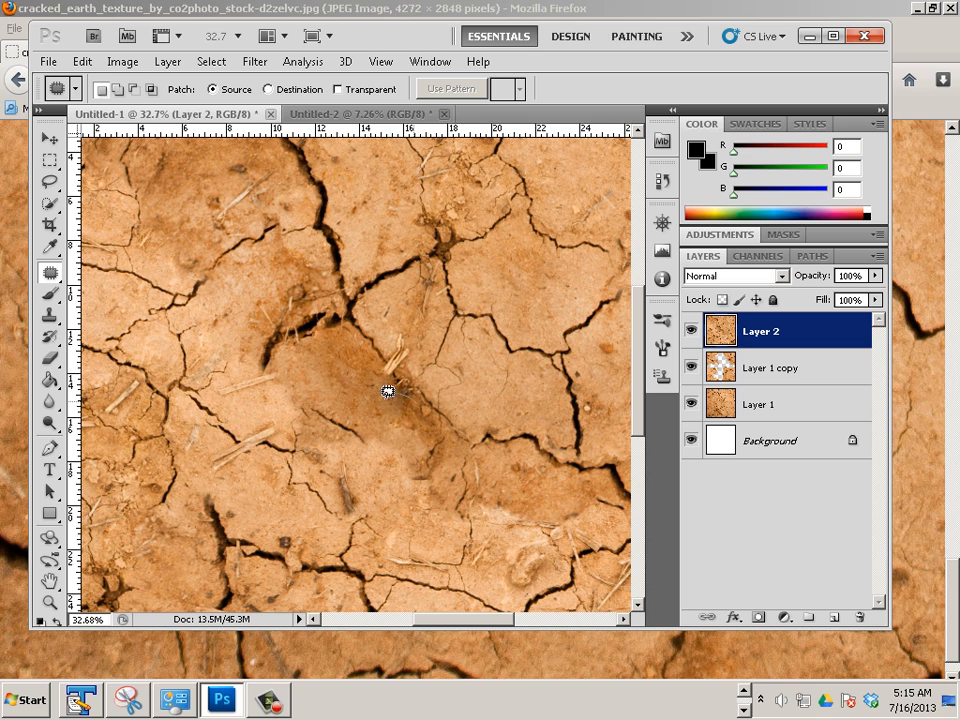
- Patch the dark spot at the hollow's lower end and the straw strip above the curved crack with clean soil, deselecting after each
mouse_move(435, 413)
mouse_down()
mouse_move(403, 410)
mouse_move(490, 387)
mouse_move(534, 392)
mouse_up()
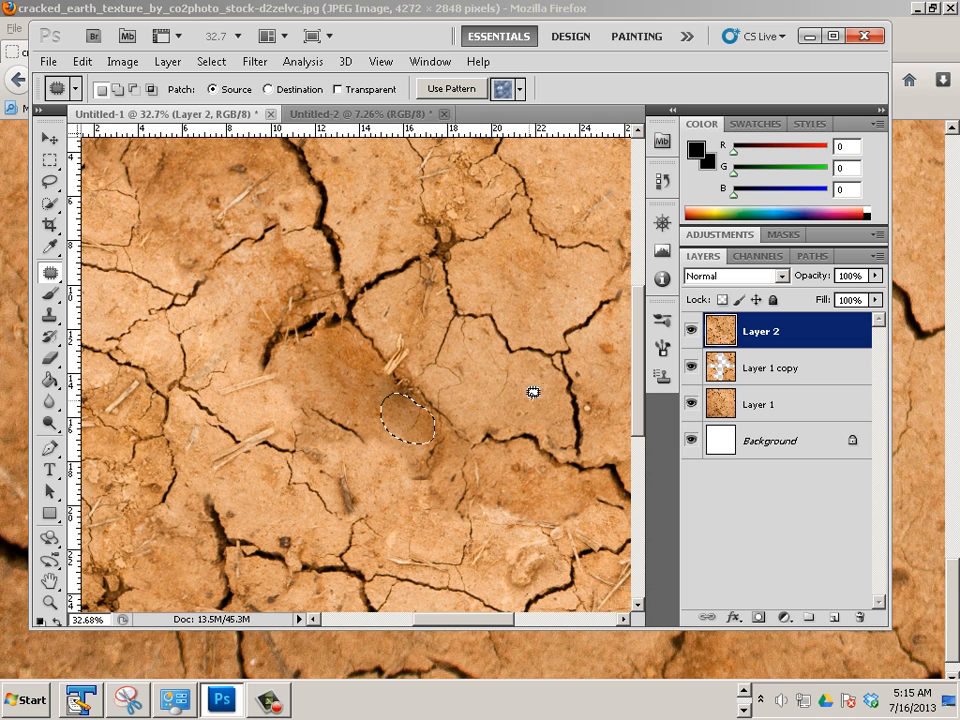
key(ctrl+d)
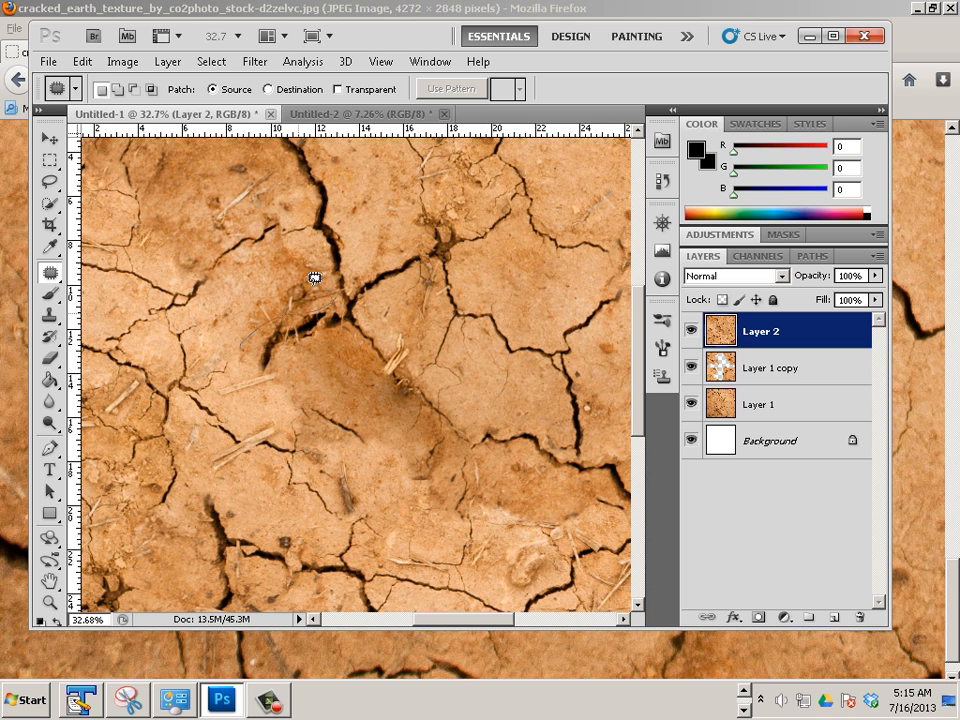
mouse_move(314, 279)
mouse_down()
mouse_move(462, 272)
mouse_move(493, 282)
mouse_move(529, 256)
mouse_move(503, 264)
mouse_move(409, 226)
mouse_move(287, 198)
mouse_move(218, 192)
mouse_move(227, 201)
mouse_move(196, 214)
mouse_up()
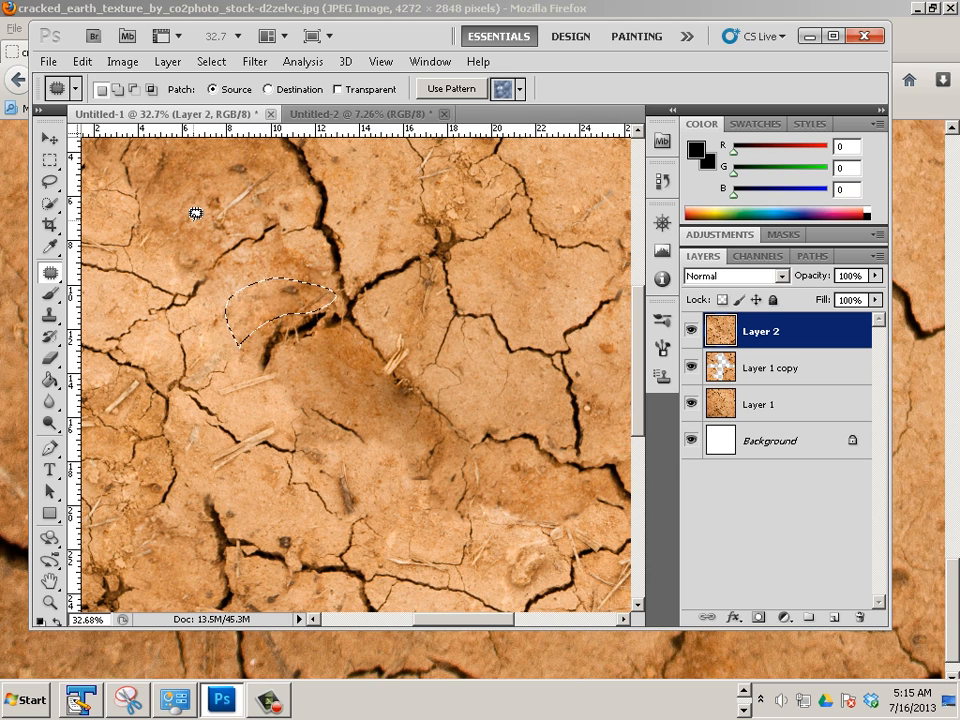
key(ctrl+d)
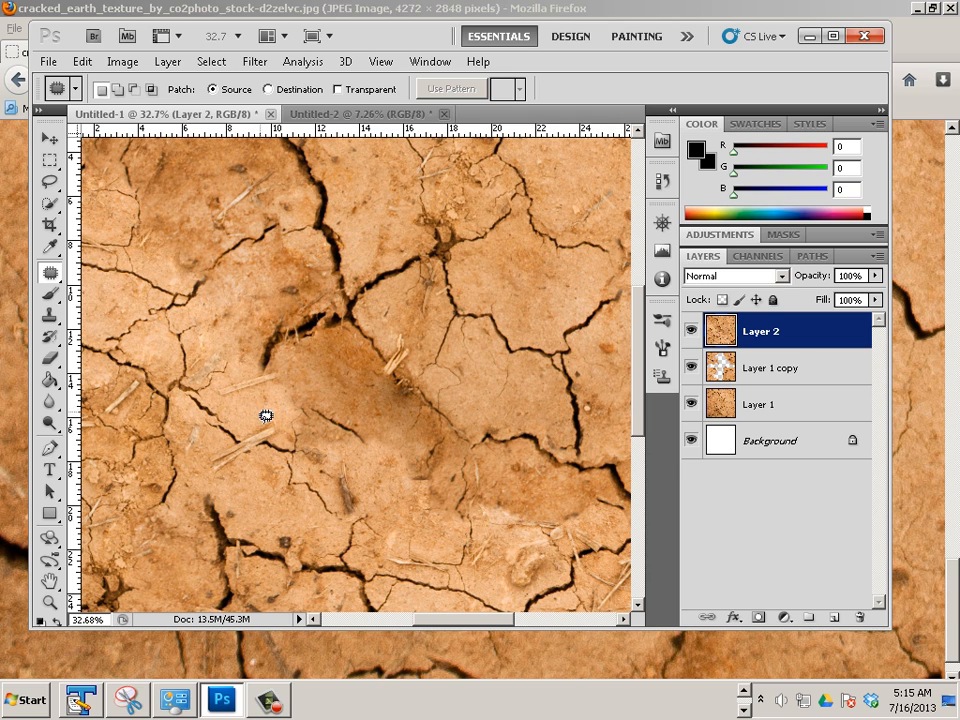
- Lighten the dark soil around the curved central crack with the Dodge tool at Midtones range and 50% exposure
click(52, 430)
click(115, 377)
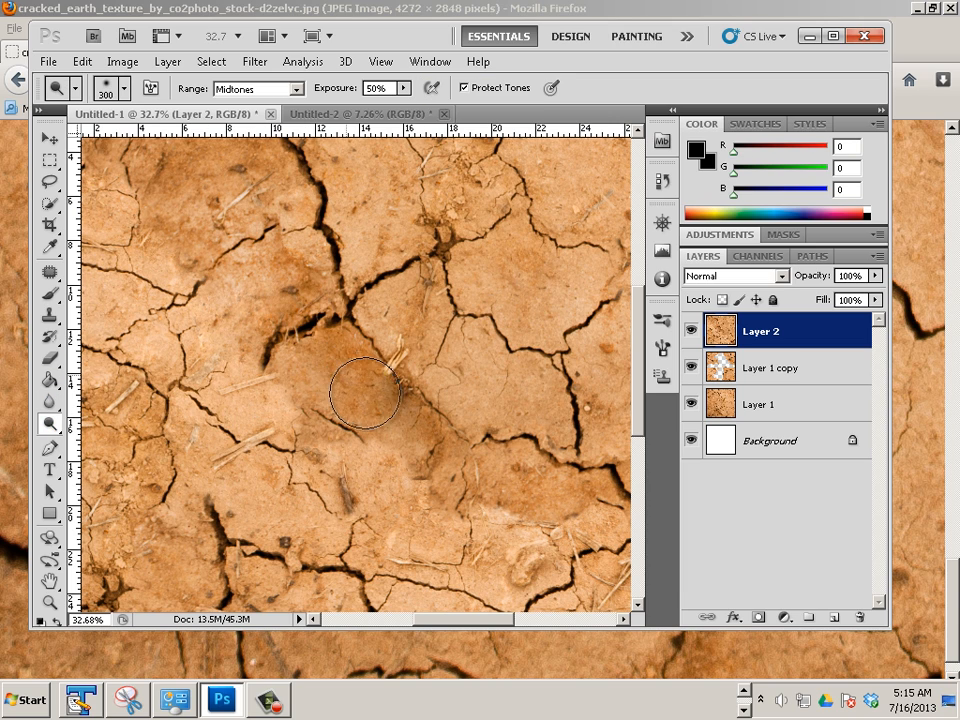
mouse_move(365, 393)
mouse_down()
mouse_move(343, 357)
mouse_move(288, 387)
mouse_move(370, 374)
mouse_move(407, 415)
mouse_move(400, 427)
mouse_move(370, 434)
mouse_move(353, 413)
mouse_move(329, 426)
mouse_move(304, 411)
mouse_move(322, 363)
mouse_move(297, 289)
mouse_move(305, 278)
mouse_move(279, 254)
mouse_move(249, 318)
mouse_move(293, 375)
mouse_move(319, 353)
mouse_move(479, 483)
mouse_move(558, 458)
mouse_move(593, 400)
mouse_move(447, 354)
mouse_move(368, 357)
mouse_up()
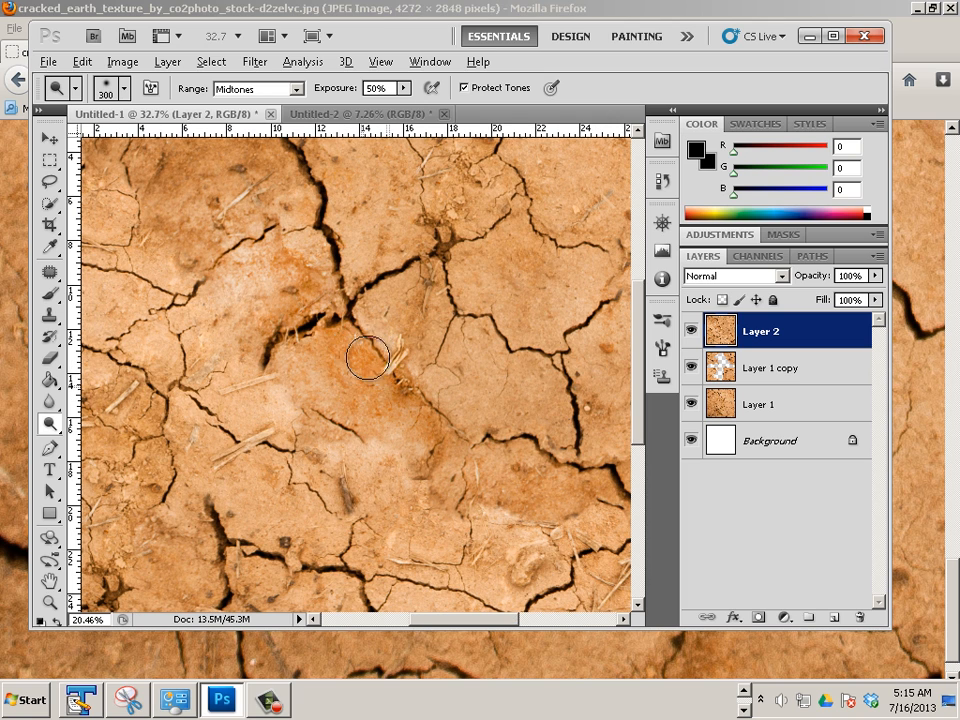
- Repeat the last Offset filter on Layer 2 with the same settings
scroll(368, 357, down, 3)
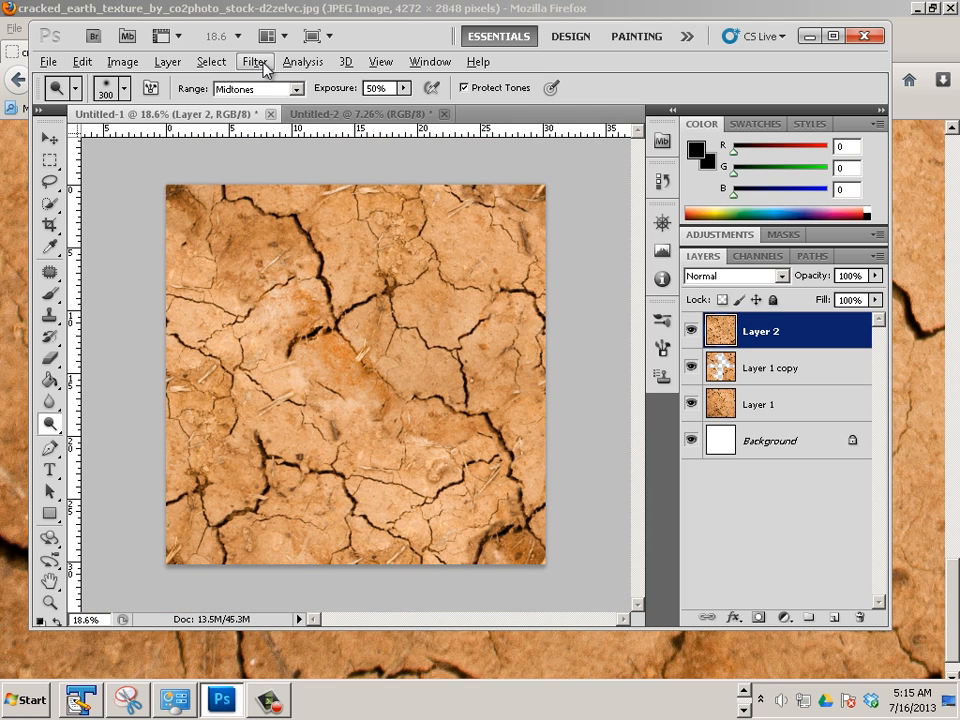
click(257, 62)
click(276, 79)
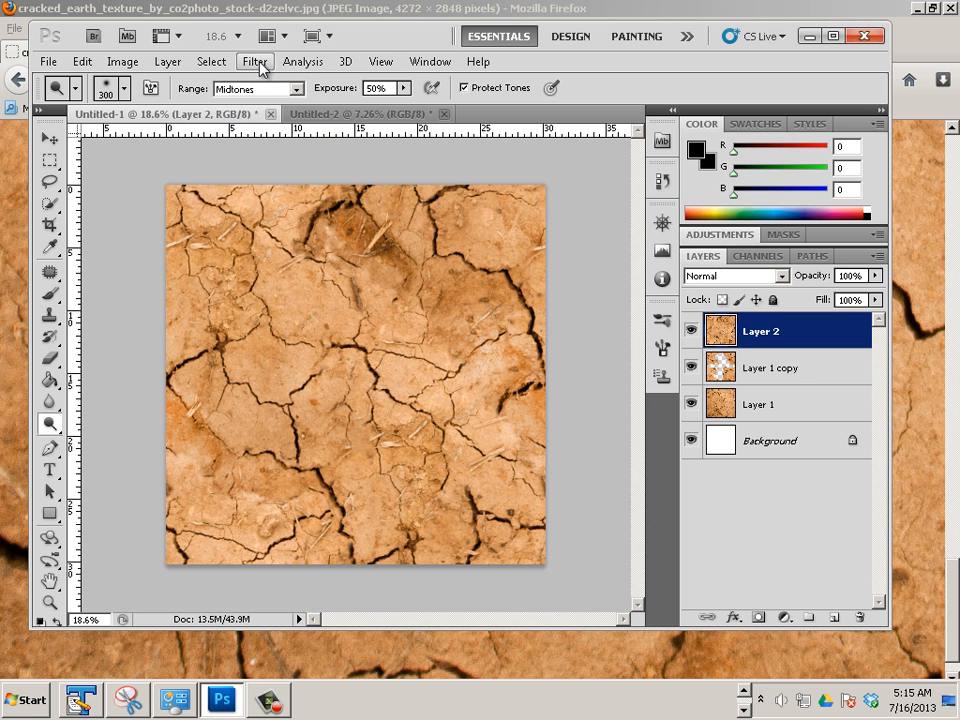
click(257, 62)
click(260, 64)
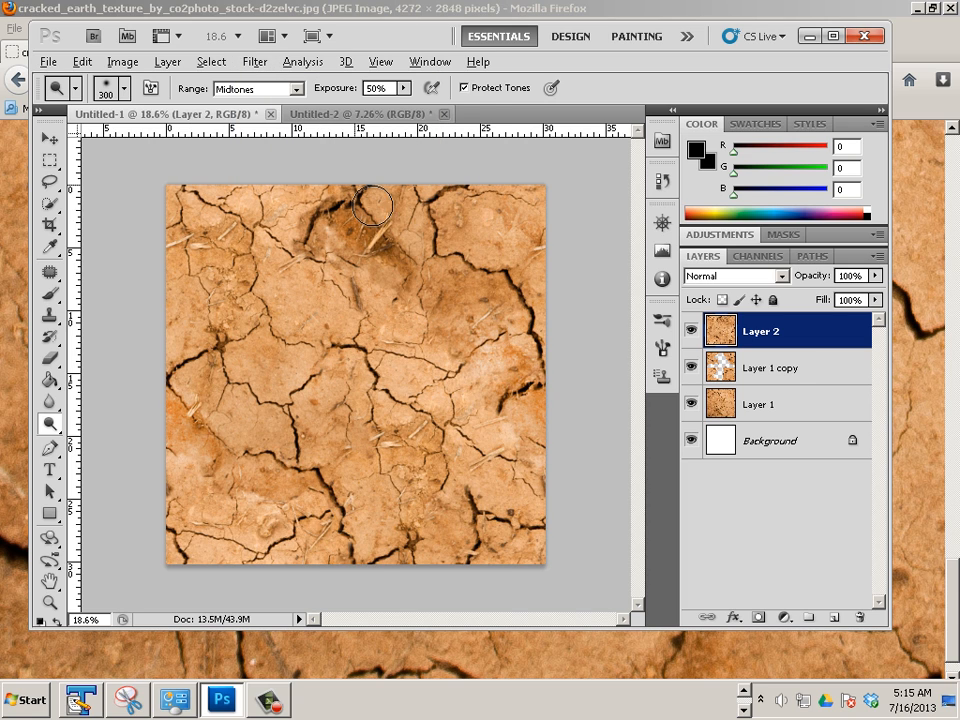
- Offset Layer 2 by +106 pixels horizontally and +573 pixels vertically with undefined areas set to Wrap Around
scroll(372, 205, up, 1)
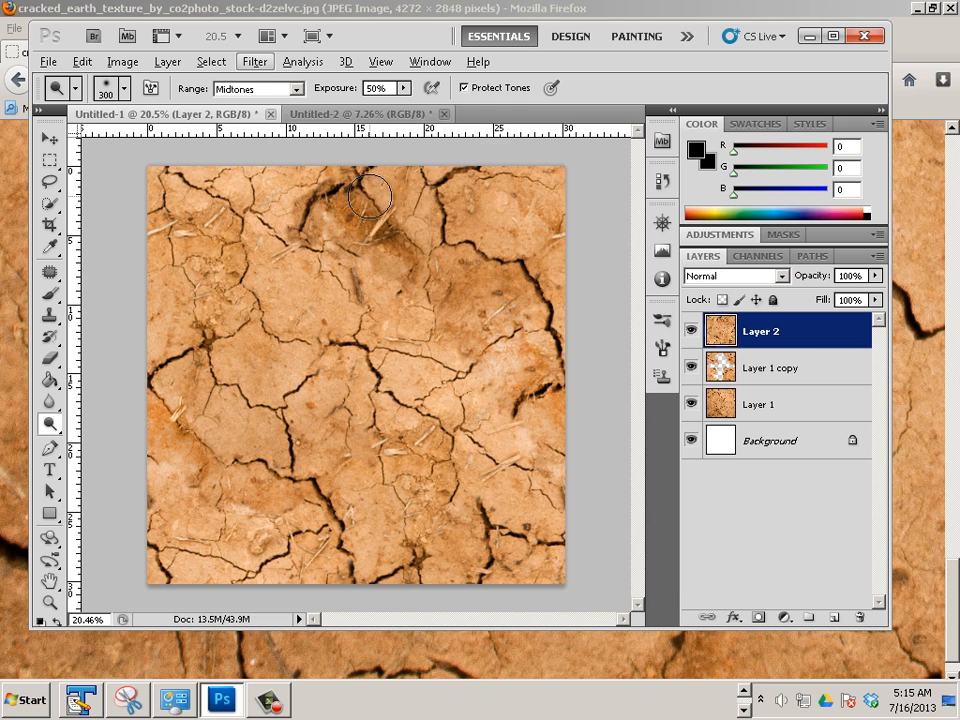
click(256, 63)
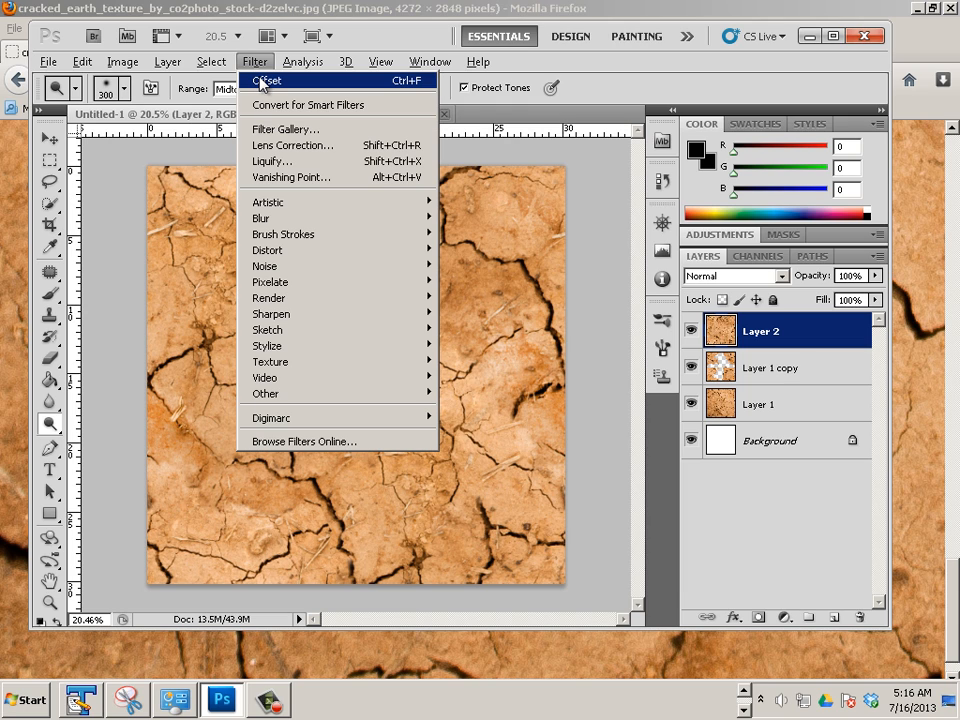
mouse_move(312, 394)
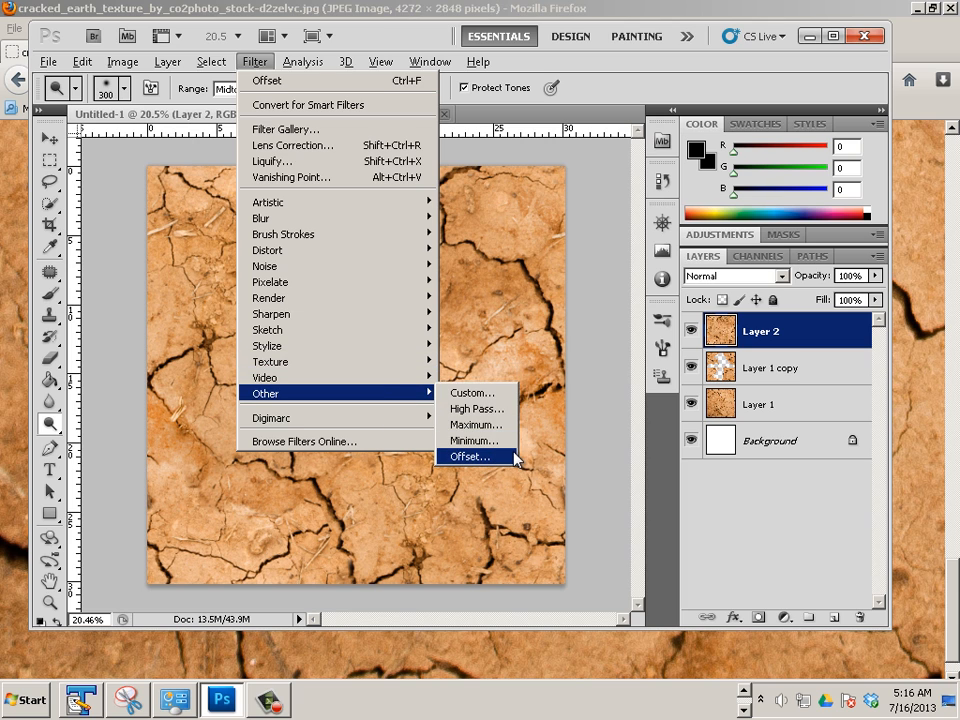
click(470, 456)
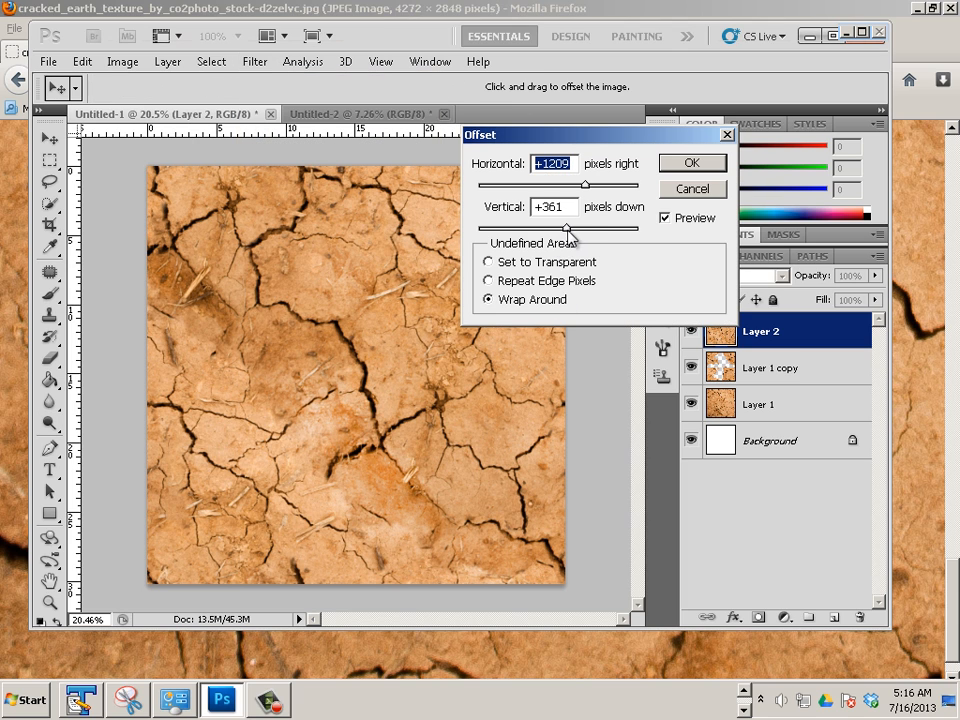
drag(566, 229, 571, 230)
drag(584, 186, 562, 185)
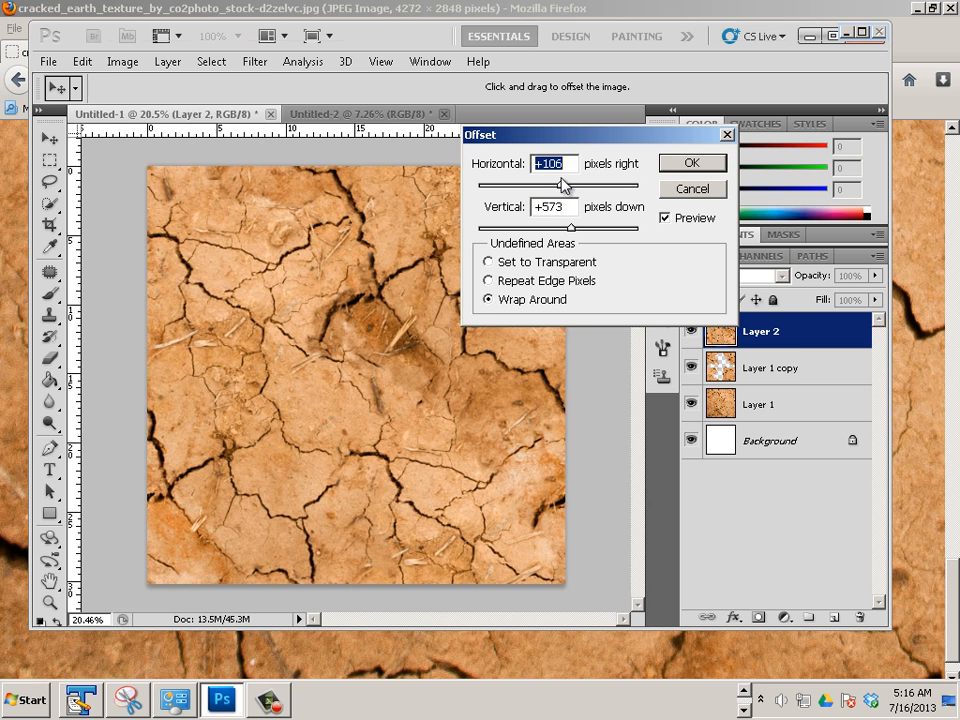
click(722, 167)
key(o)
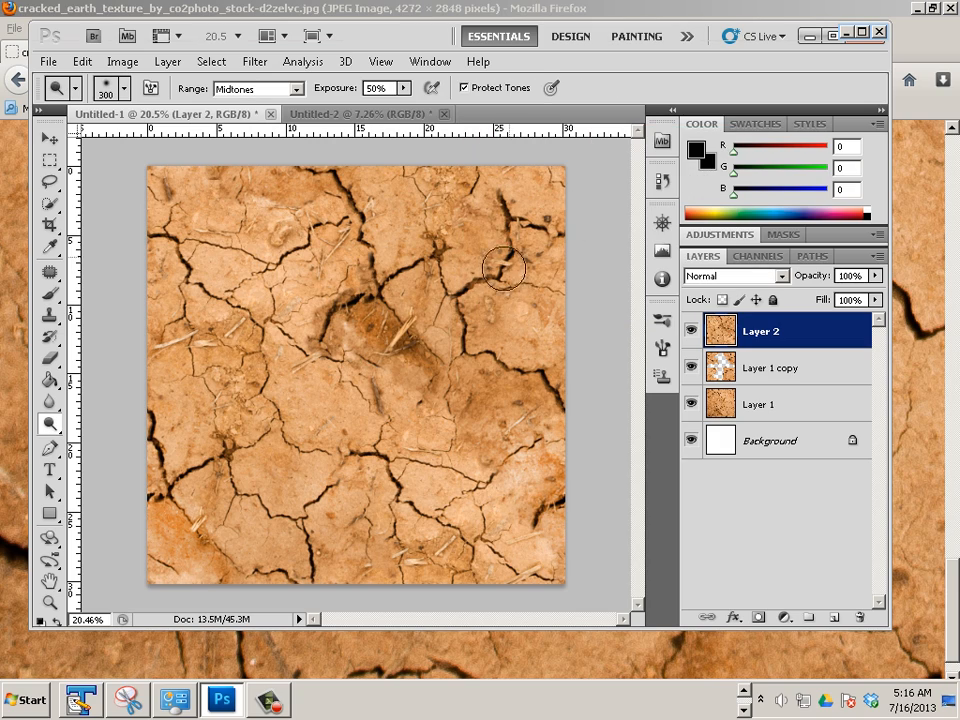
- On Layer 2, replace the remaining dark straw-filled hollow beneath the curved crack with clean soil using the Patch tool, and deselect
scroll(446, 299, up, 9)
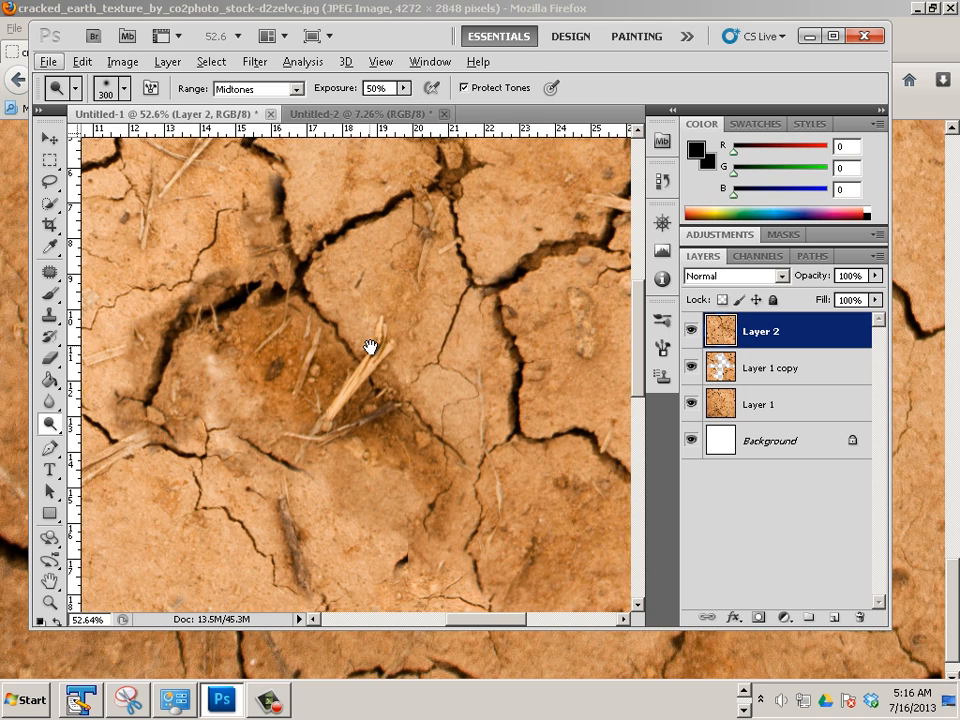
drag(369, 349, 448, 279)
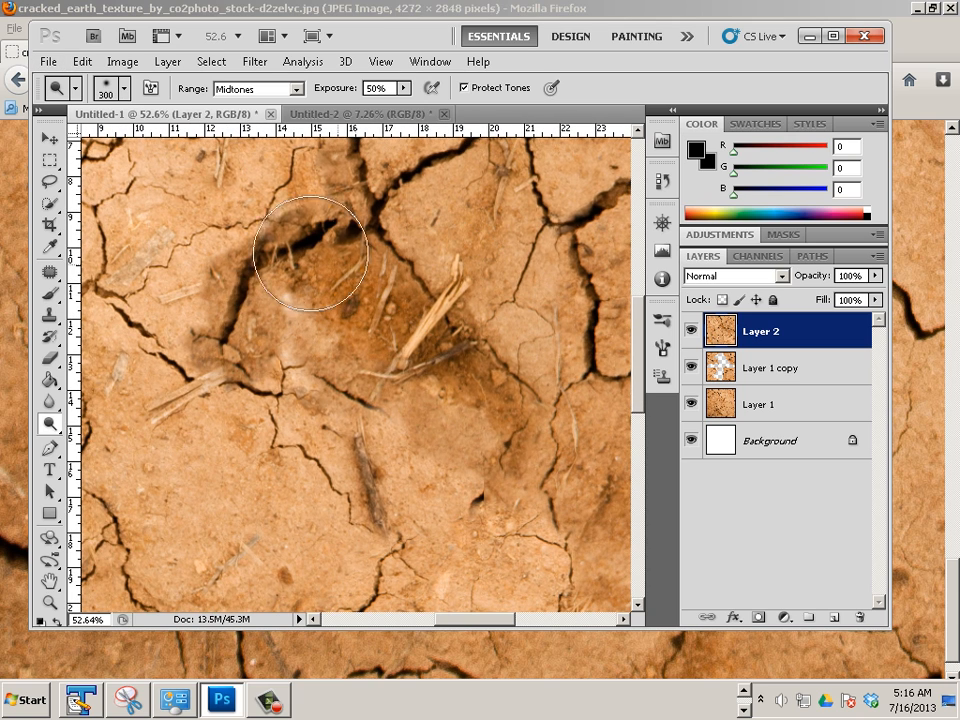
click(49, 250)
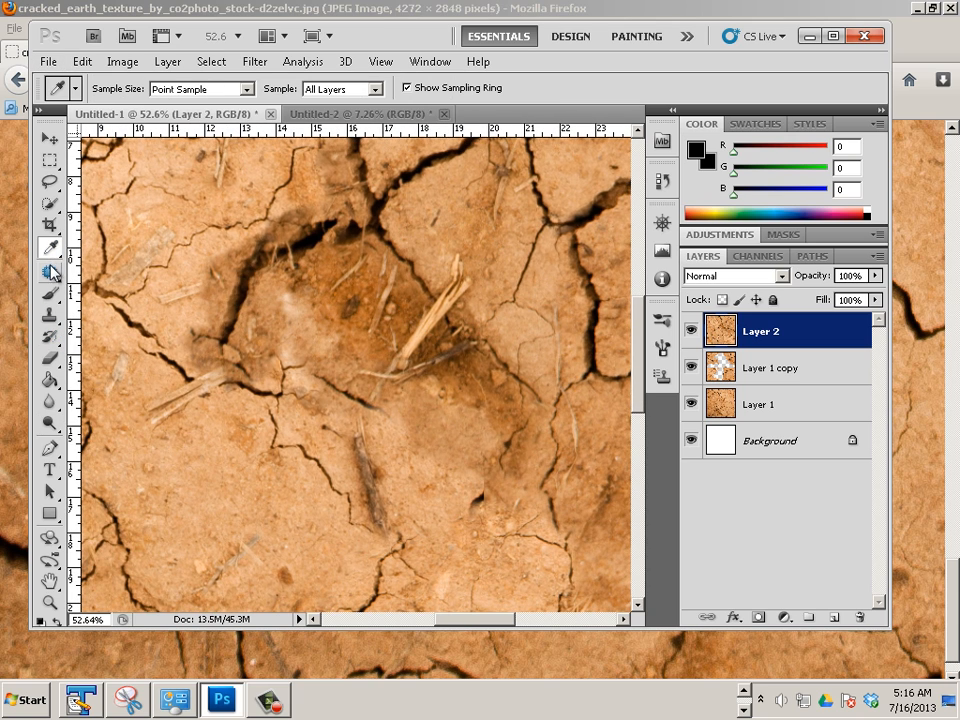
click(53, 273)
mouse_move(361, 375)
mouse_down()
mouse_move(407, 400)
mouse_move(474, 404)
mouse_move(498, 386)
mouse_move(470, 340)
mouse_up()
mouse_move(481, 278)
mouse_down()
mouse_move(452, 255)
mouse_move(401, 275)
mouse_up()
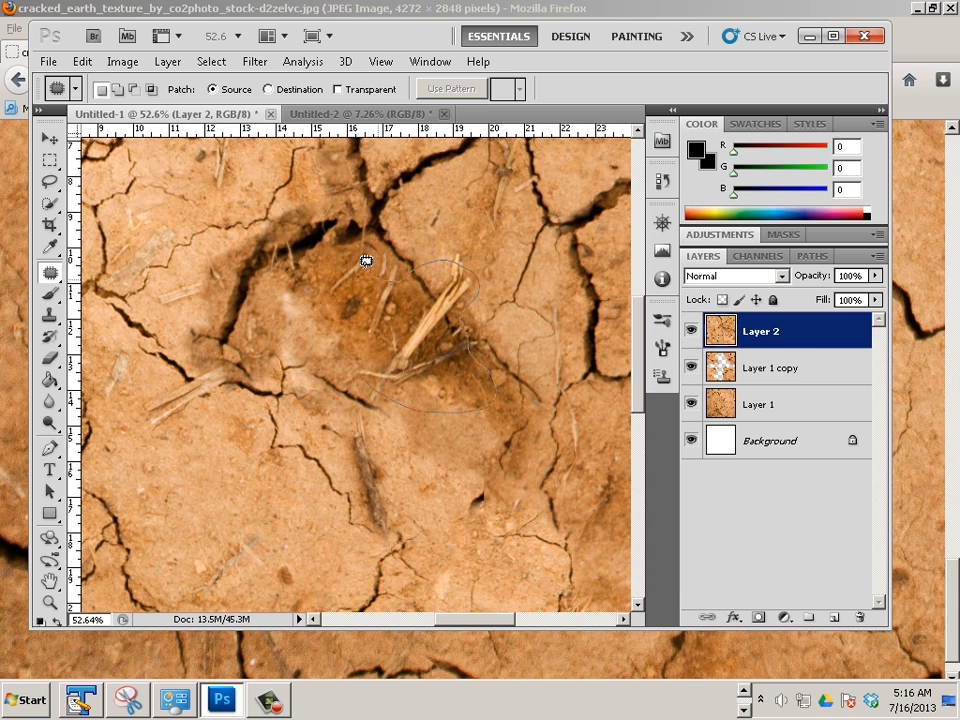
mouse_move(305, 308)
mouse_down()
mouse_move(258, 431)
mouse_move(187, 496)
mouse_move(173, 538)
mouse_up()
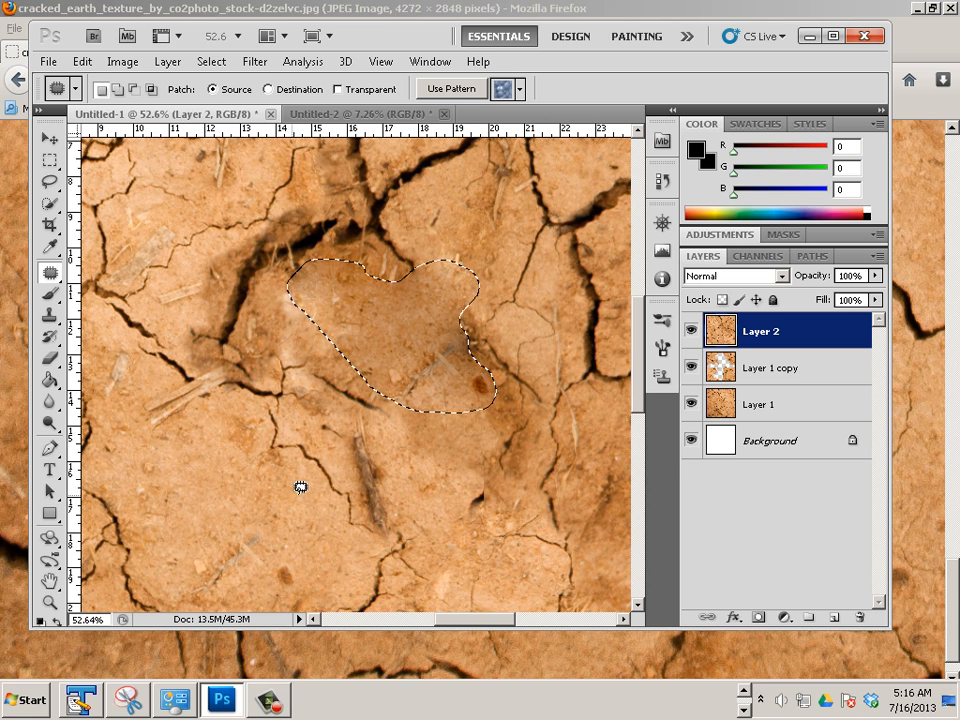
key(ctrl+d)
- Patch the dark spot at the hollow's lower right and the soil just inside the curved crack with nearby texture, deselecting after each
mouse_move(485, 360)
mouse_down()
mouse_move(463, 402)
mouse_move(484, 362)
mouse_move(471, 314)
mouse_move(407, 240)
mouse_move(201, 236)
mouse_move(176, 455)
mouse_up()
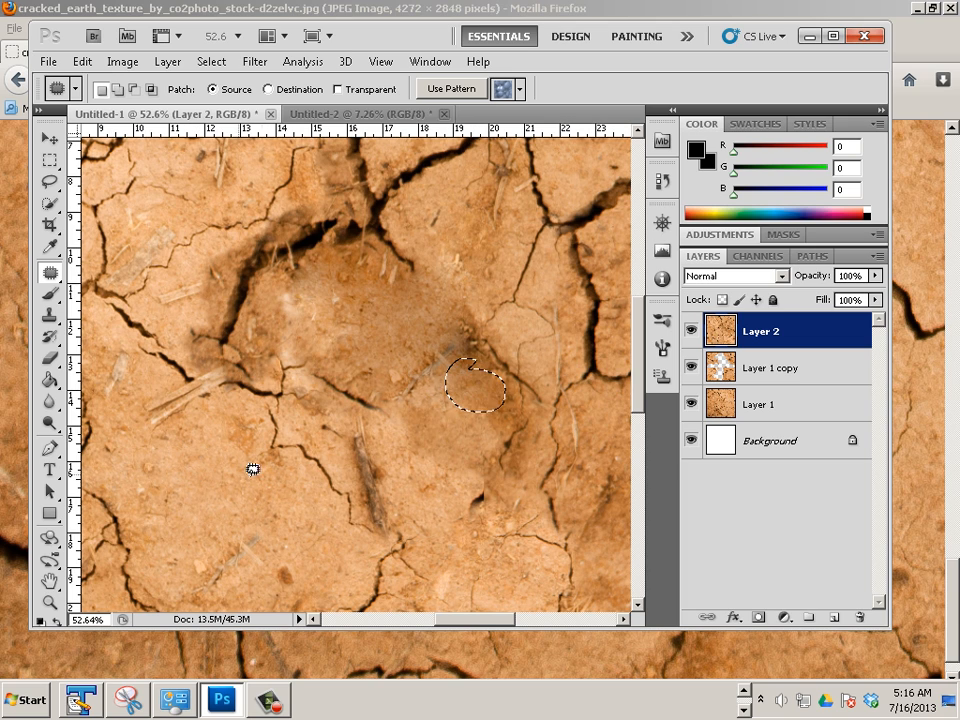
key(ctrl+d)
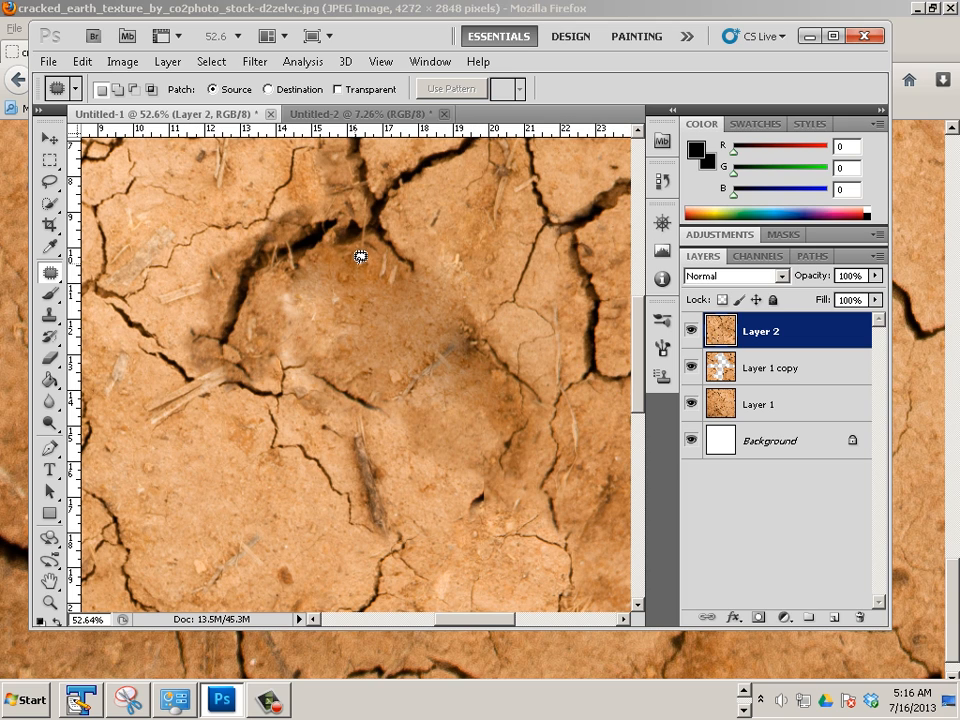
mouse_move(276, 355)
mouse_down()
mouse_move(377, 296)
mouse_move(176, 199)
mouse_move(207, 206)
mouse_move(176, 257)
mouse_up()
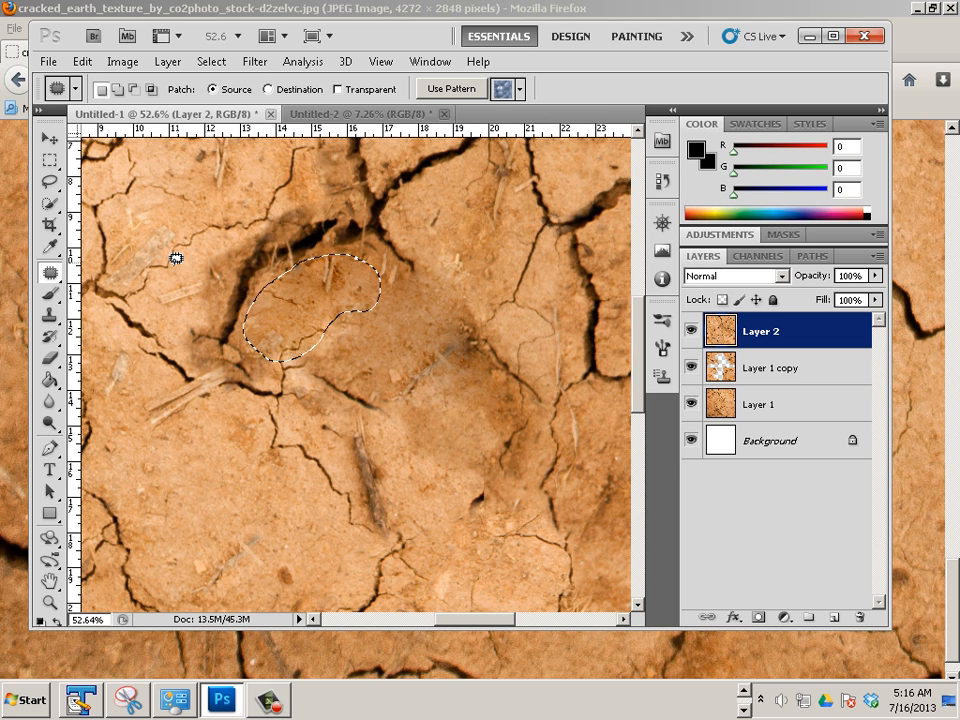
key(ctrl+d)
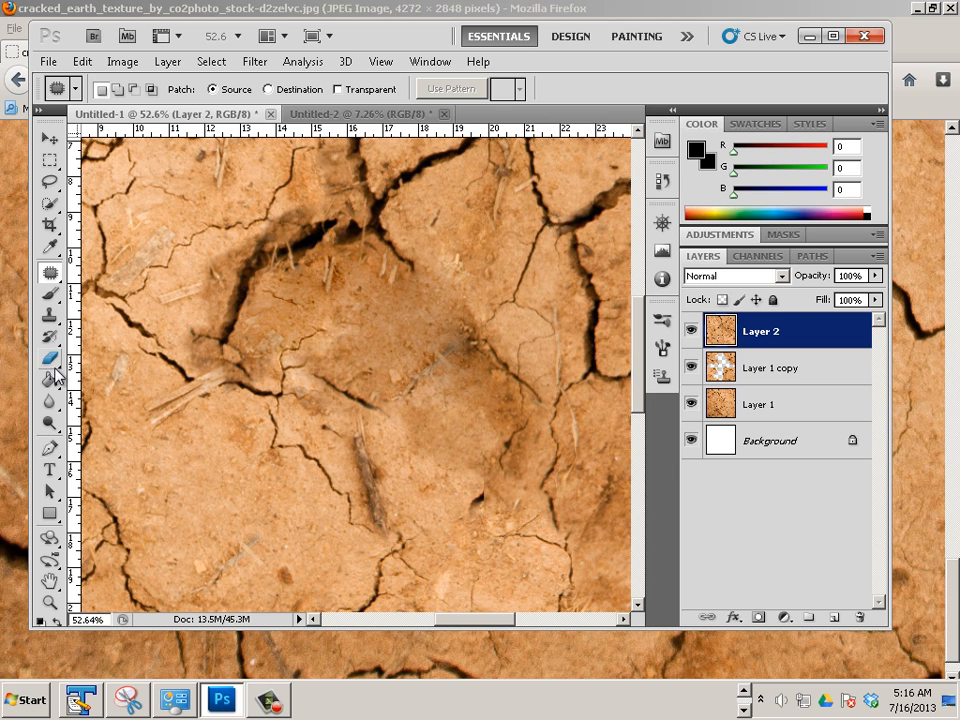
- Lighten the dark soil in and around the patched hollow with the Dodge tool at Midtones range and 50% exposure
click(51, 402)
click(49, 422)
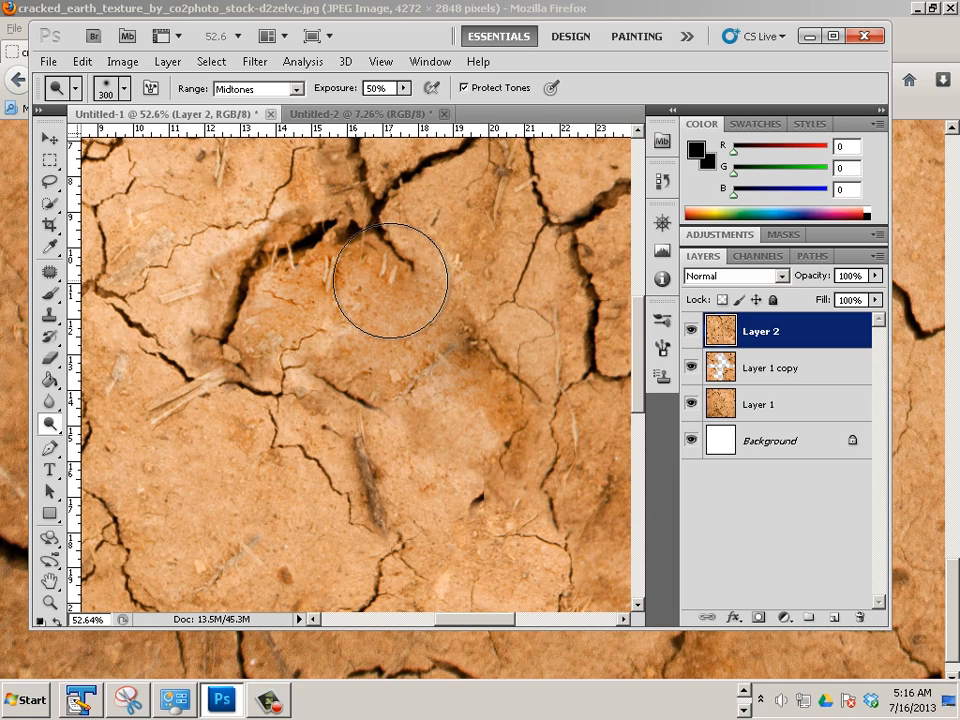
scroll(390, 280, down, 4)
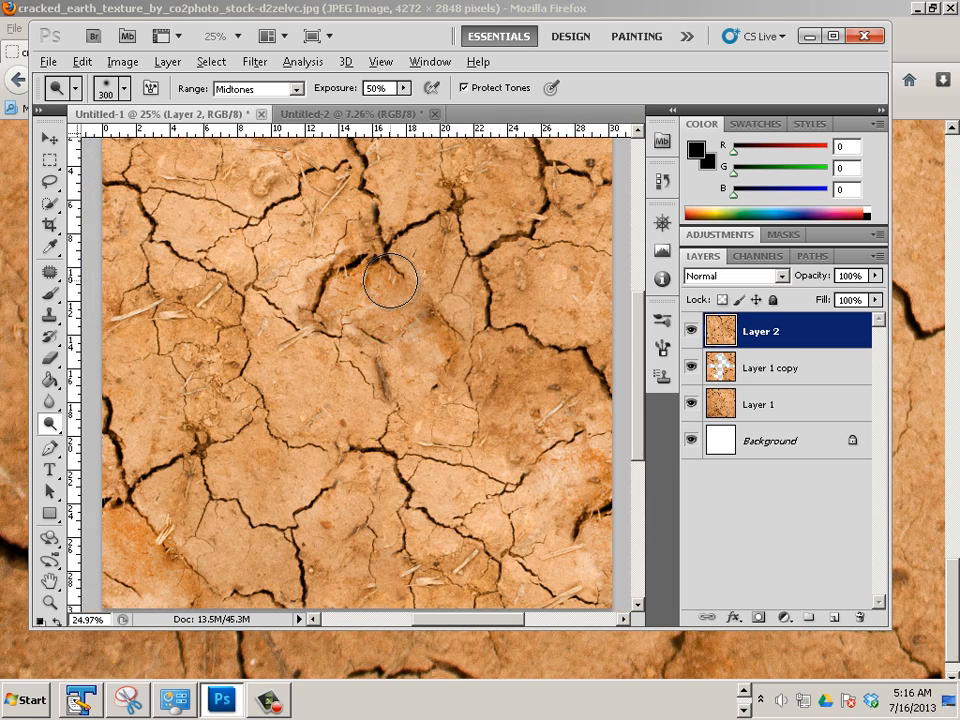
scroll(390, 280, up, 4)
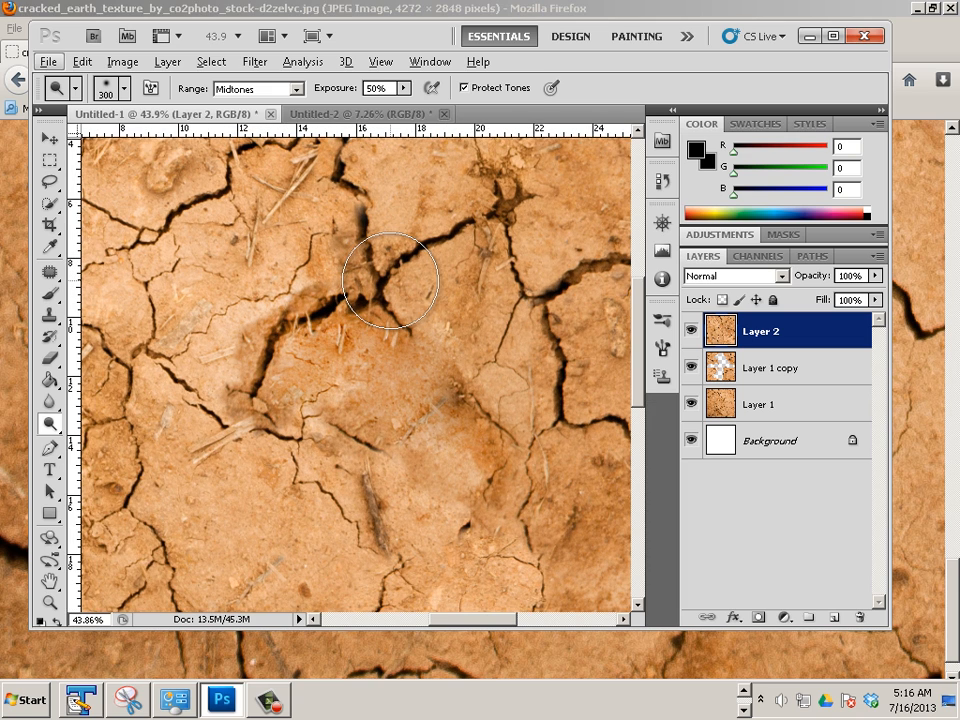
- Patch the narrow dark strip along the outer upper edge of the curved crack with clean soil, and deselect
click(50, 272)
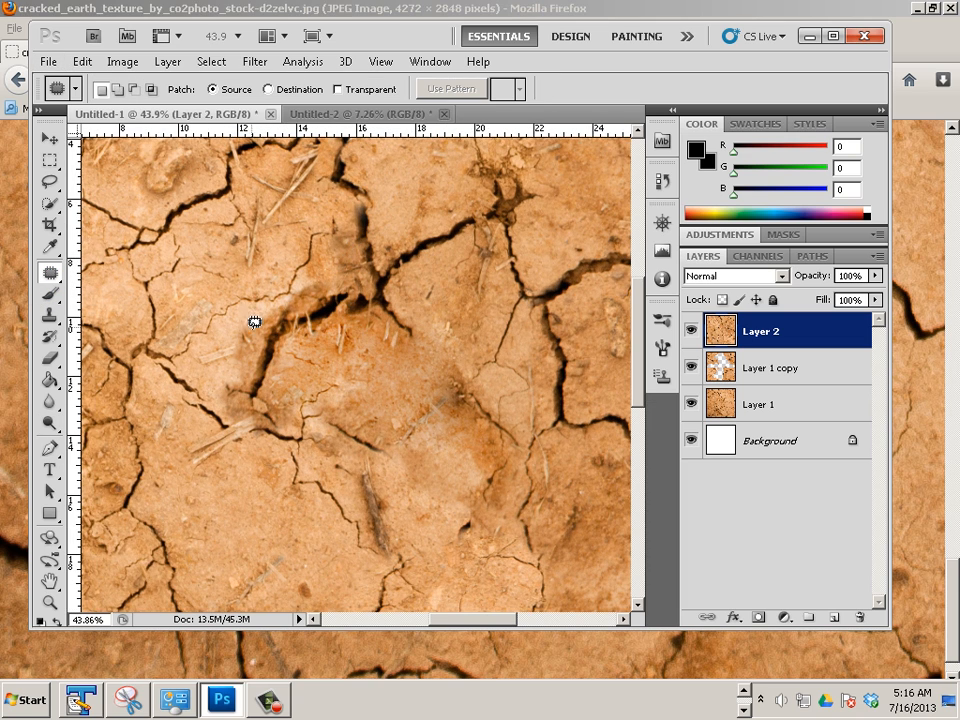
drag(272, 318, 257, 270)
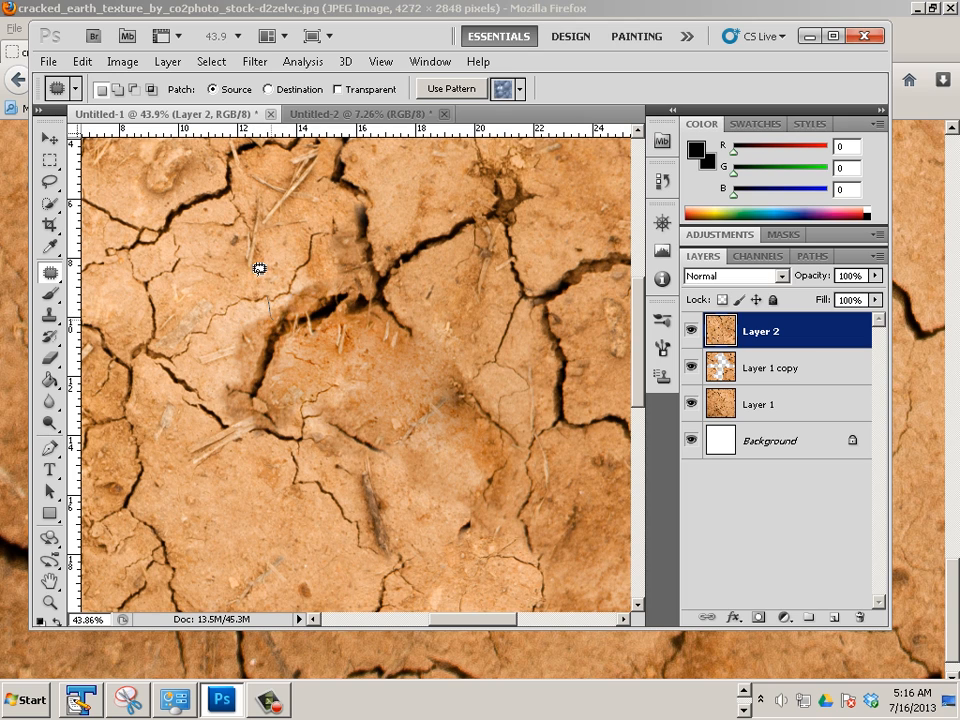
mouse_move(235, 335)
mouse_down()
mouse_move(249, 313)
mouse_move(294, 306)
mouse_move(329, 284)
mouse_move(266, 300)
mouse_move(257, 317)
mouse_up()
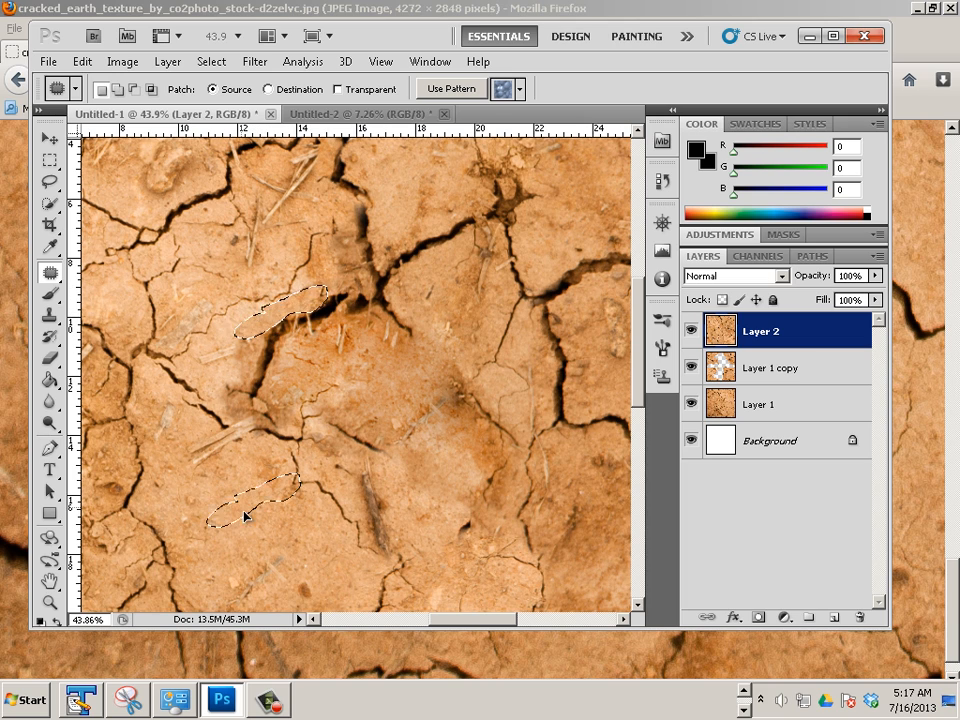
key(ctrl+d)
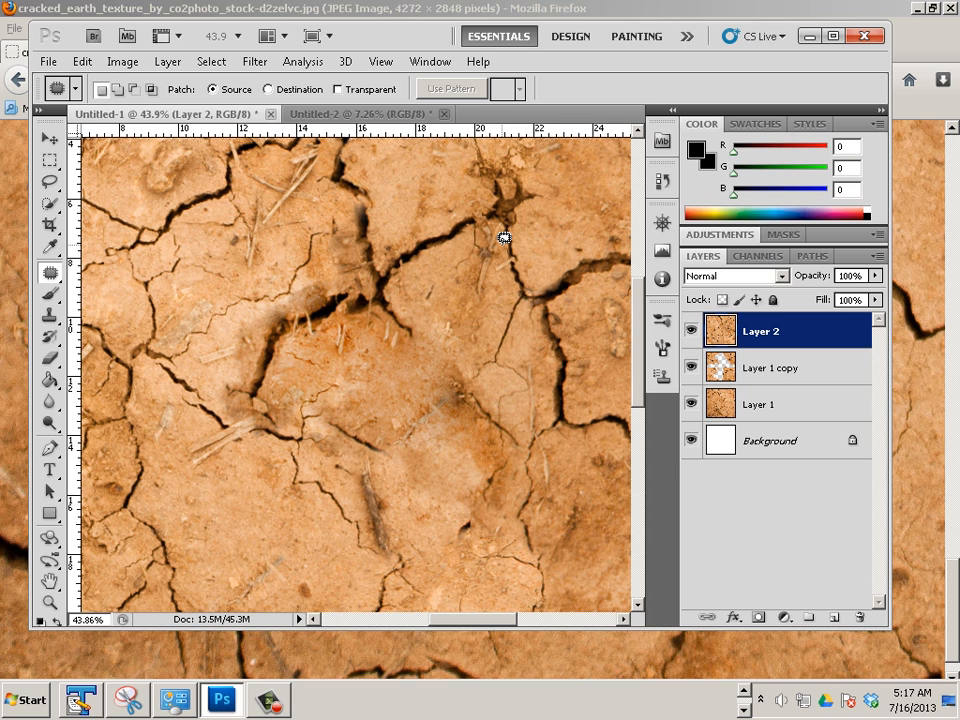
- Apply Smart Sharpen to Layer 2 with an amount of 80%, a radius of 0.9 px and Gaussian Blur removal
scroll(504, 237, down, 4)
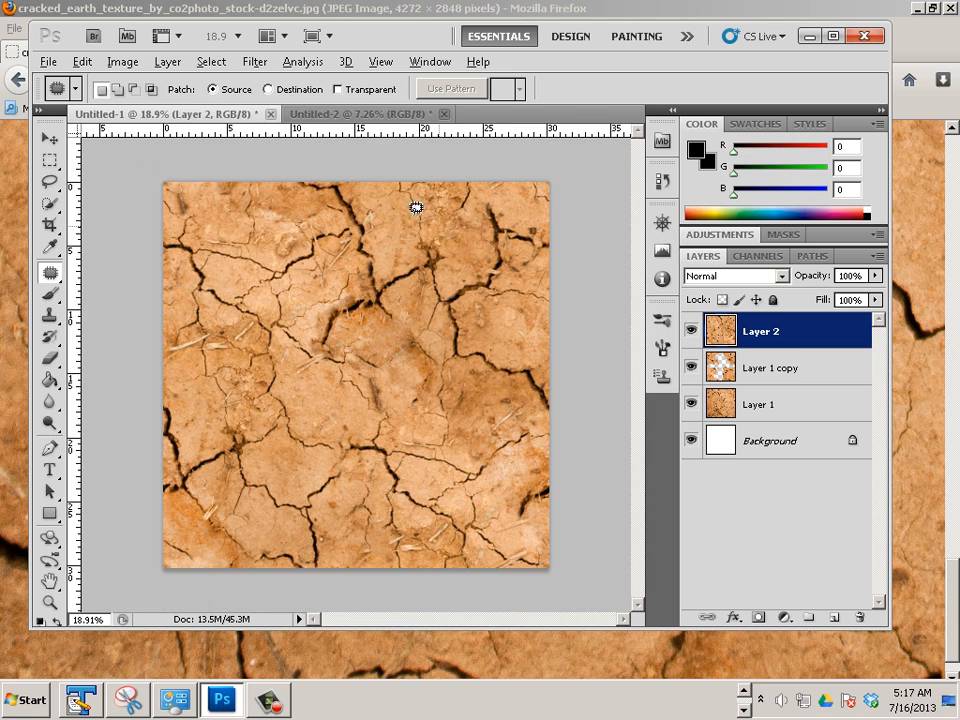
click(255, 62)
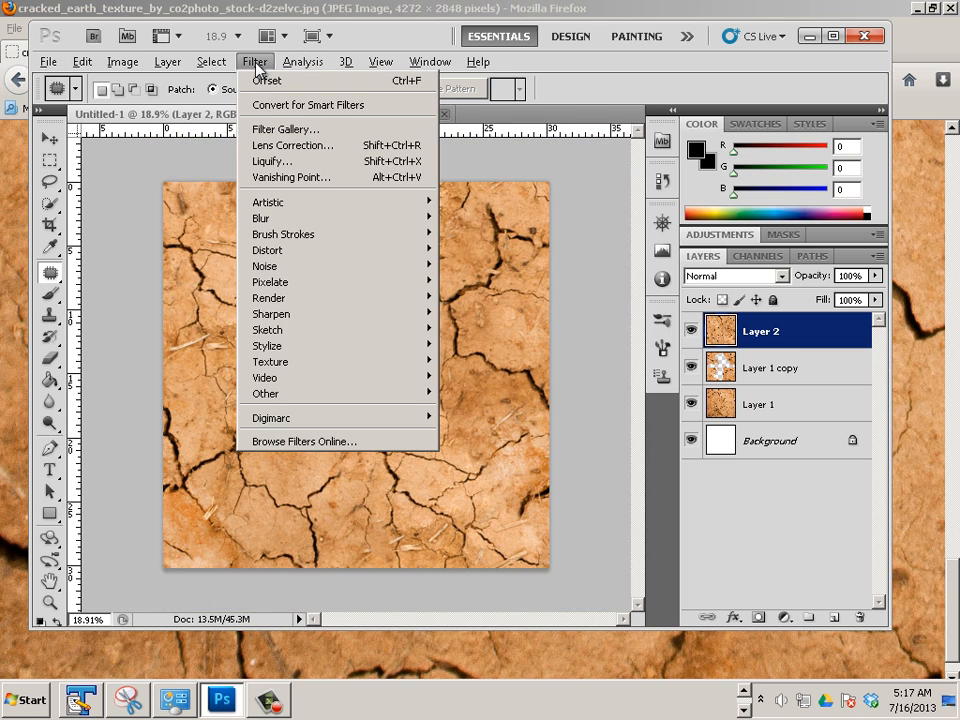
mouse_move(306, 400)
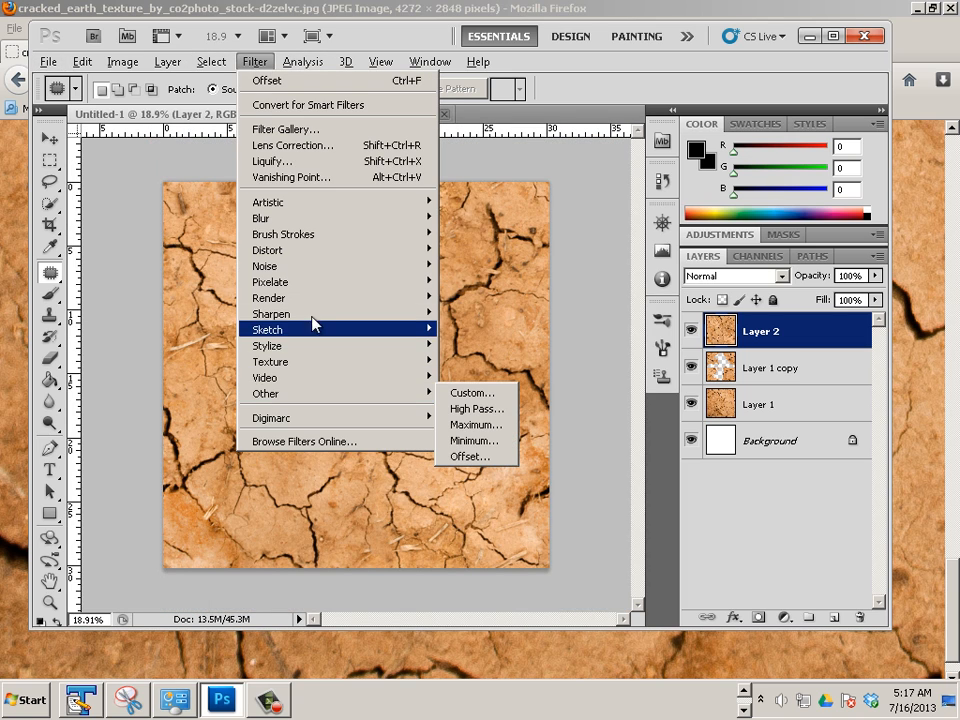
mouse_move(315, 316)
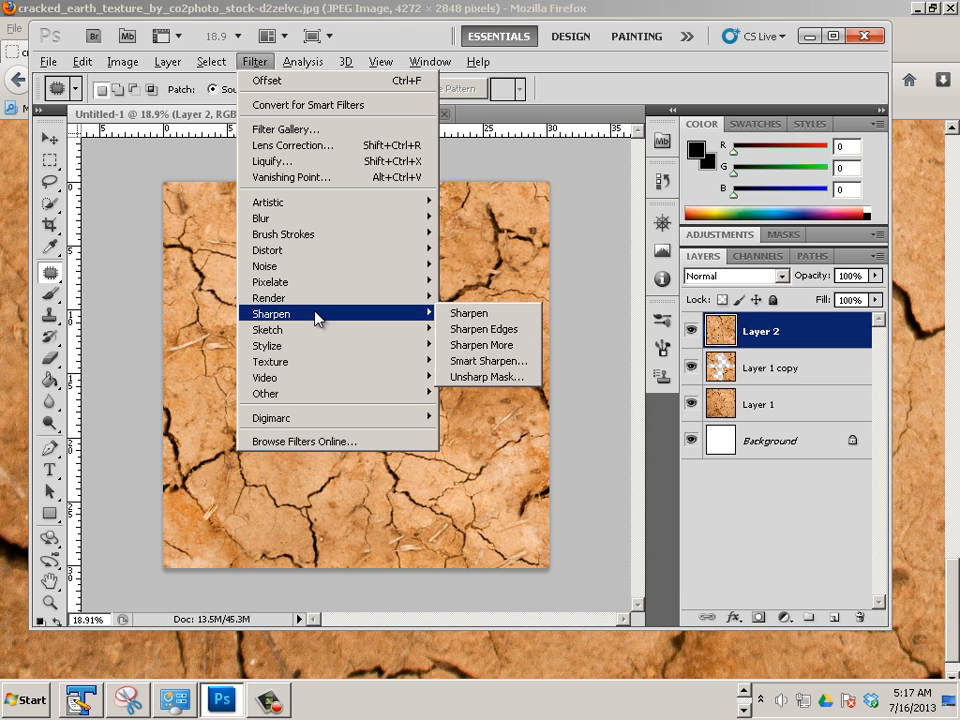
click(503, 364)
drag(386, 300, 465, 334)
drag(585, 306, 602, 349)
click(602, 305)
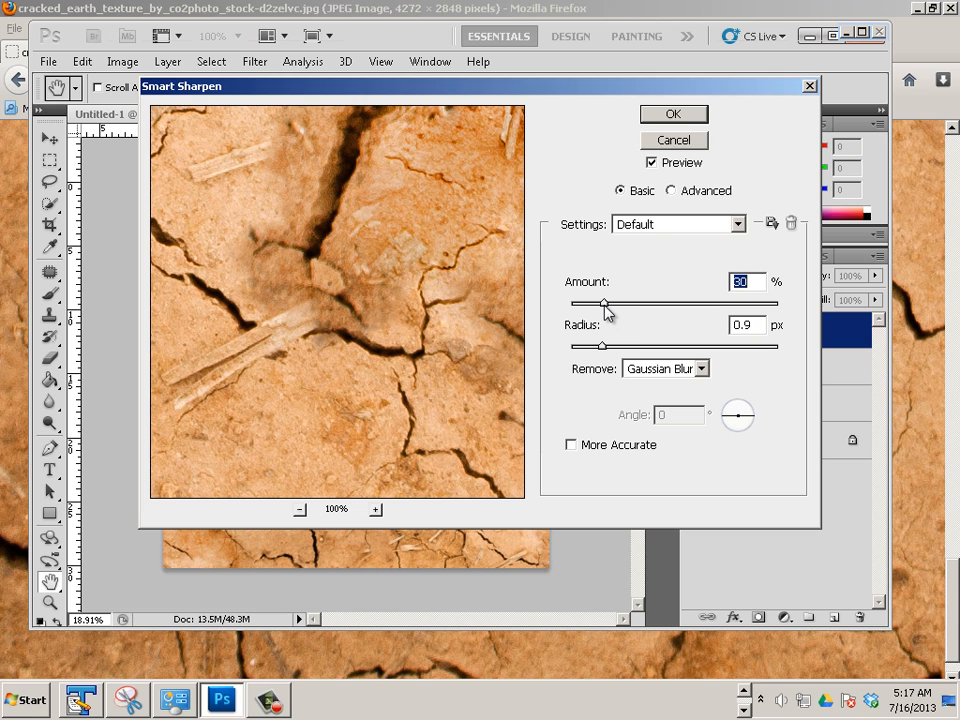
click(673, 116)
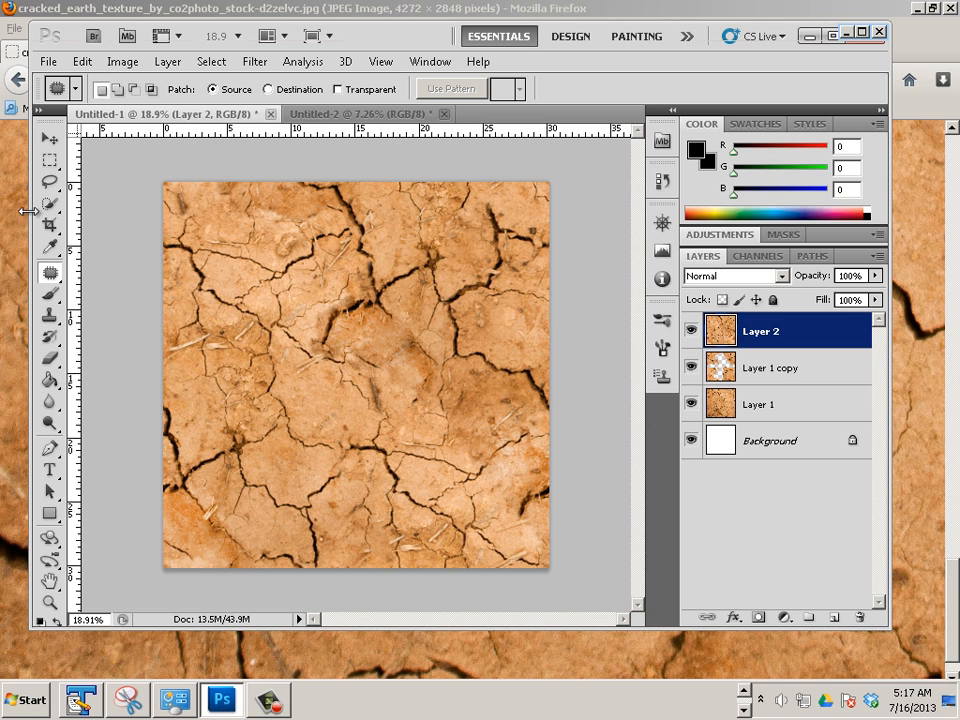
- Select the entire retouched texture and define it as a new pattern with the suggested name
click(49, 160)
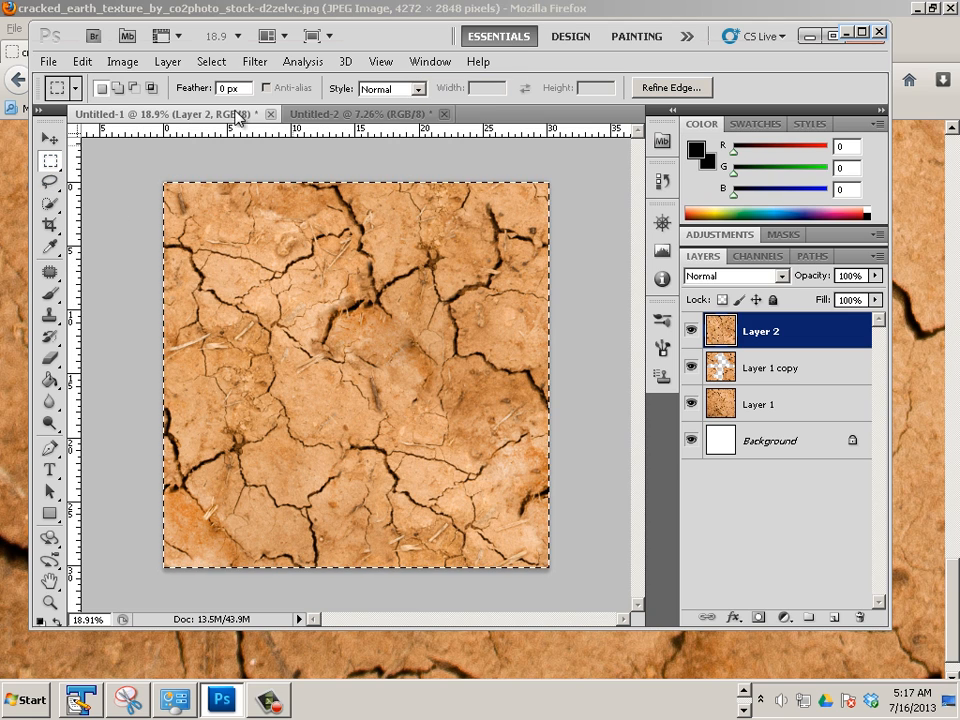
click(80, 61)
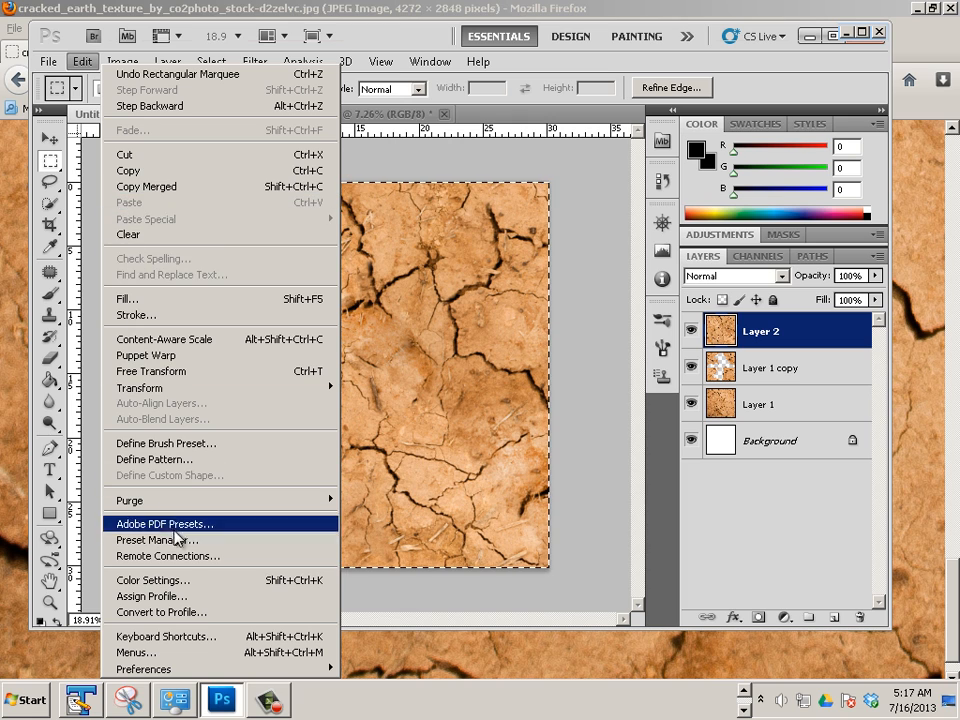
click(182, 459)
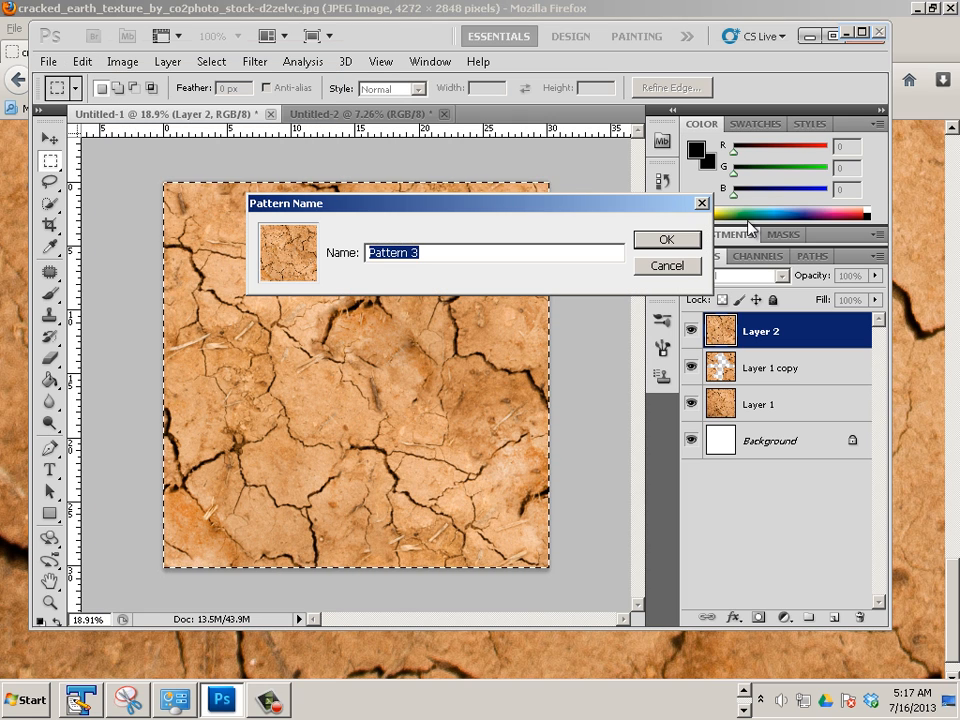
click(666, 239)
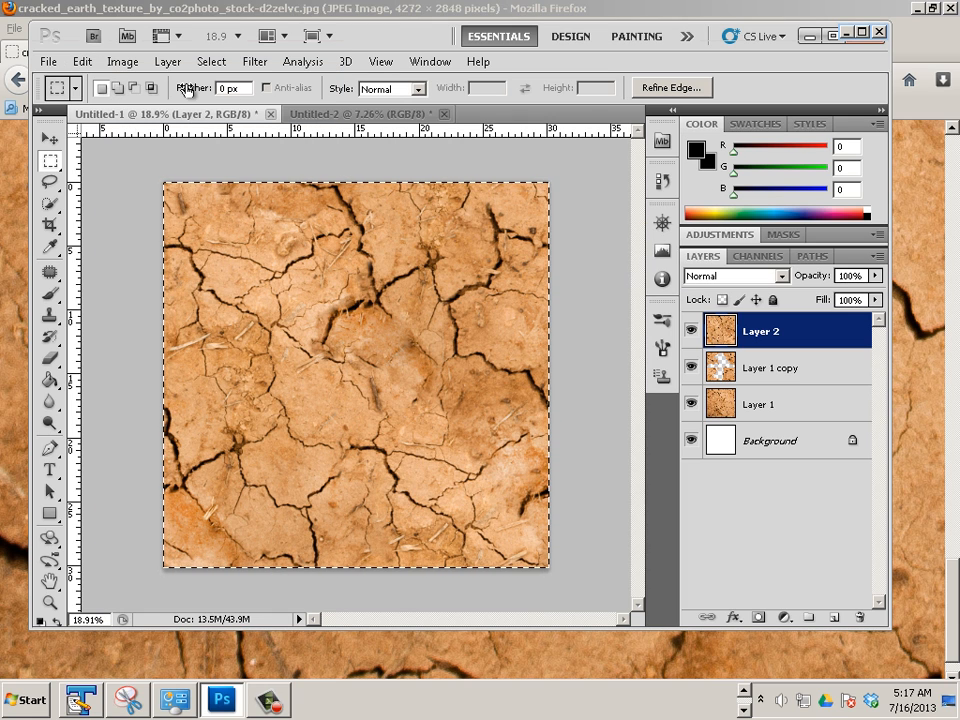
- Add a new layer to the Untitled-2 test document and fill it with the newly defined cracked earth pattern using the Paint Bucket
click(360, 114)
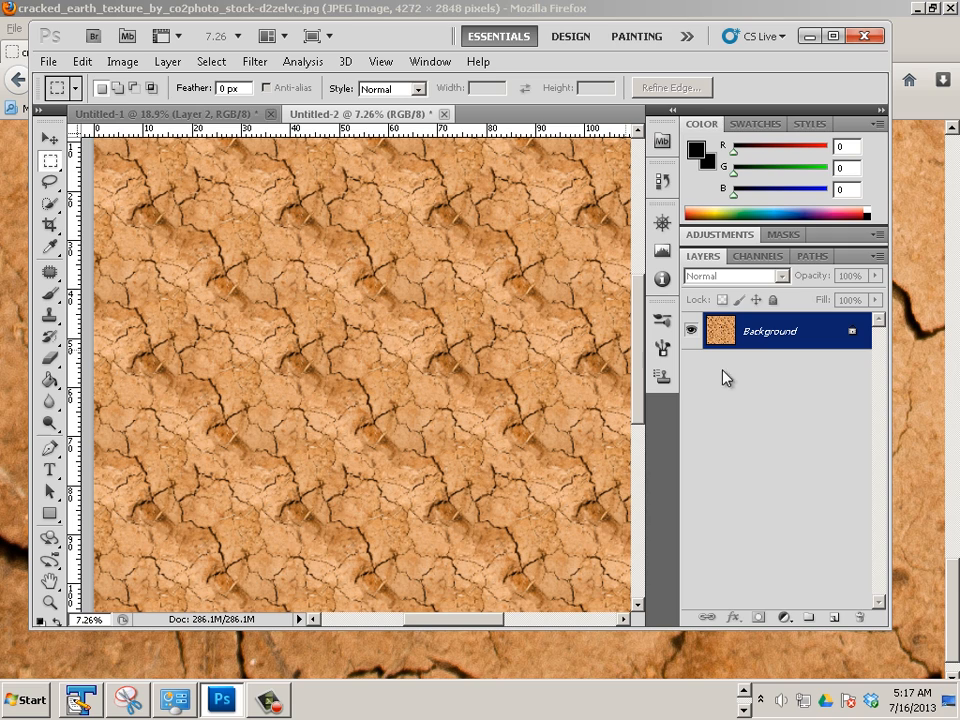
click(833, 617)
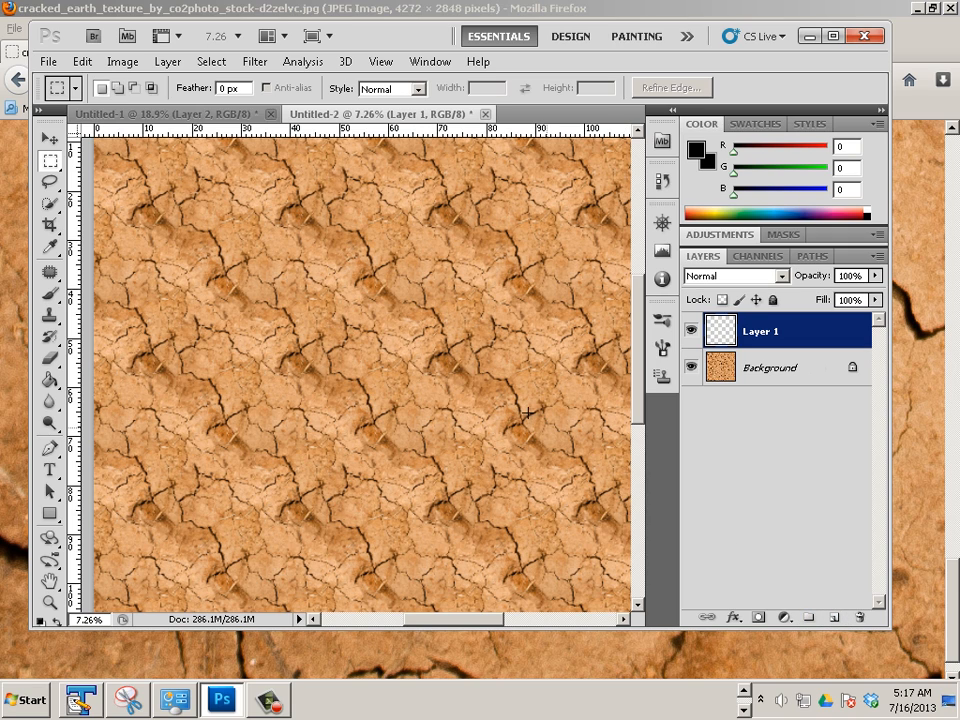
click(49, 380)
click(204, 95)
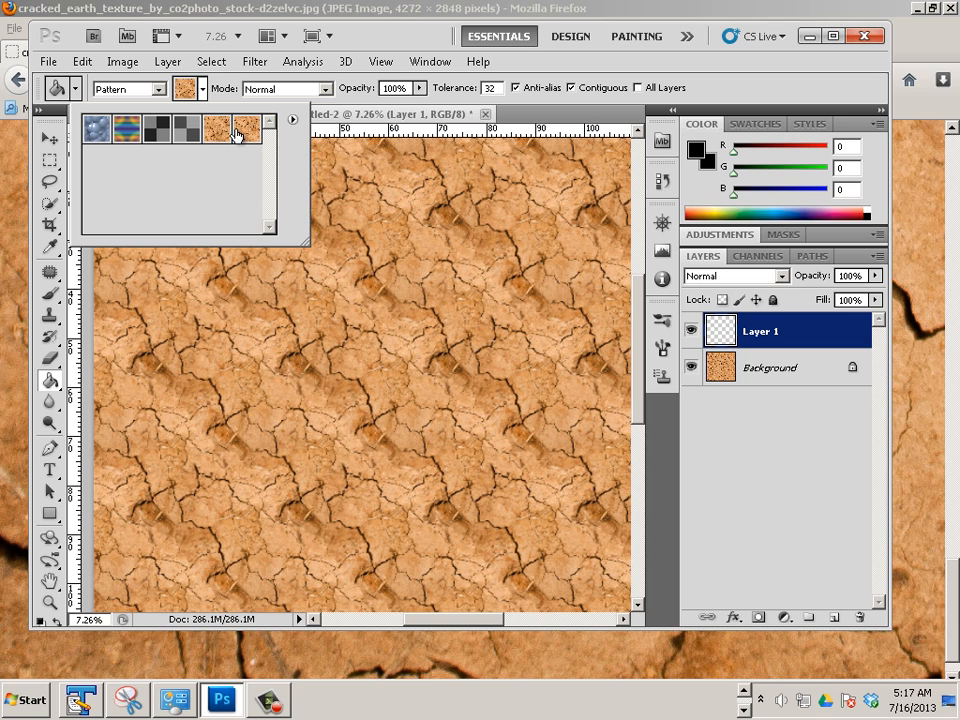
click(254, 317)
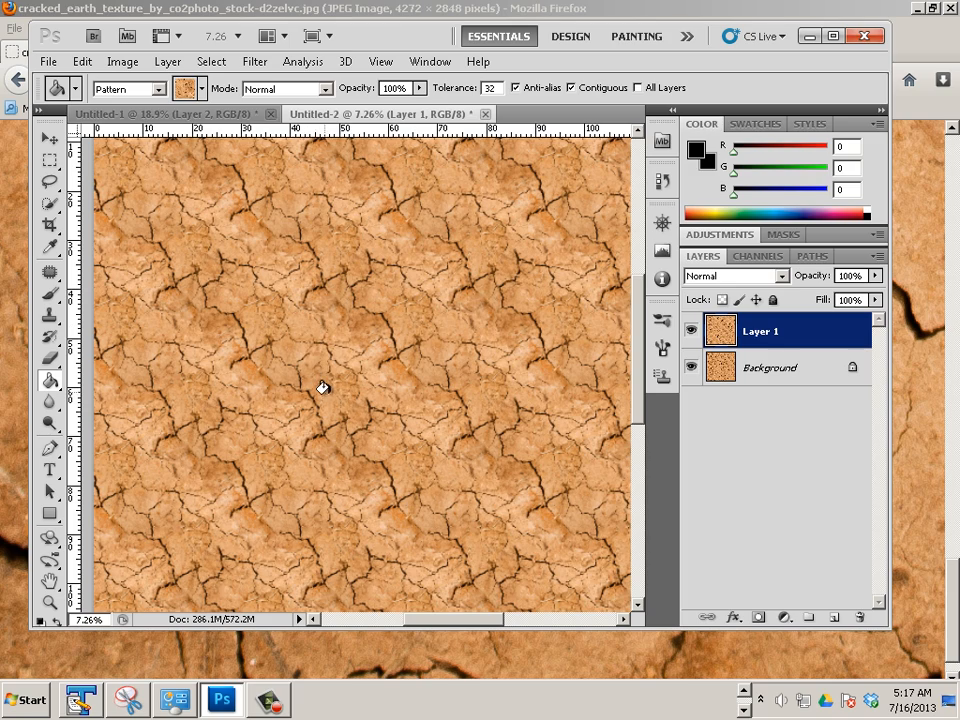
- Examine the tiled cracked earth fill close up and from afar for visible seams and repeating features
scroll(361, 386, up, 3)
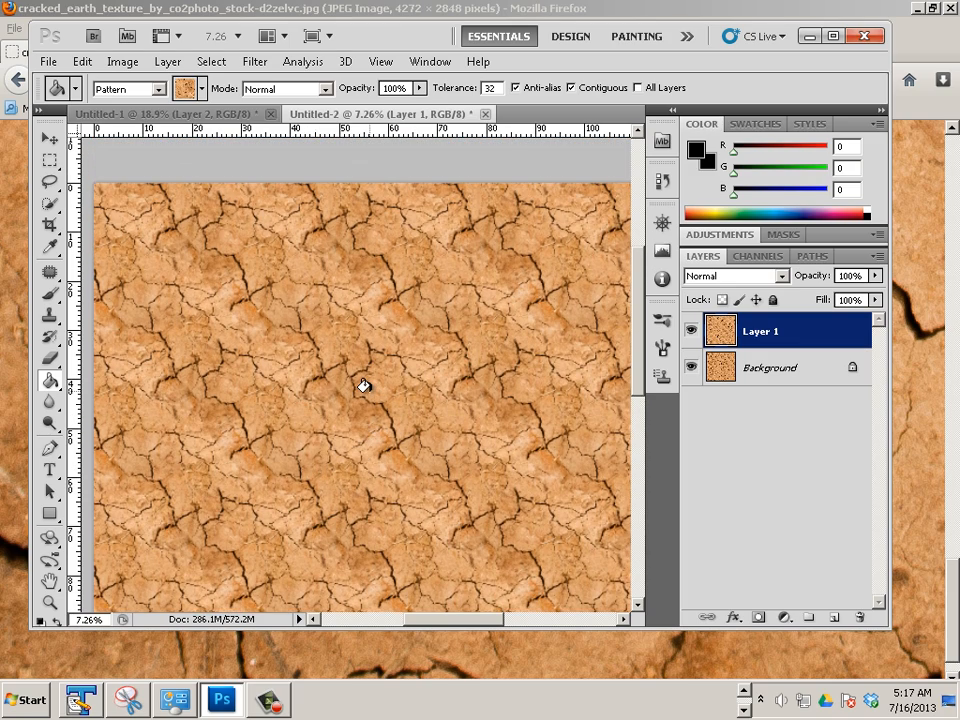
scroll(363, 386, down, 1)
scroll(375, 379, up, 3)
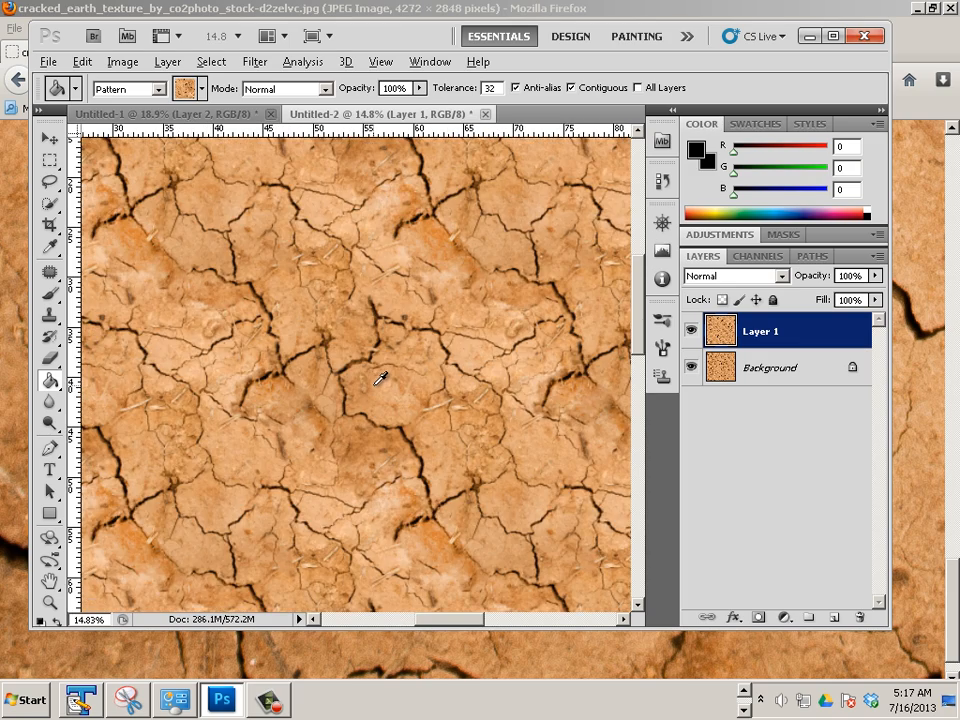
scroll(380, 377, up, 2)
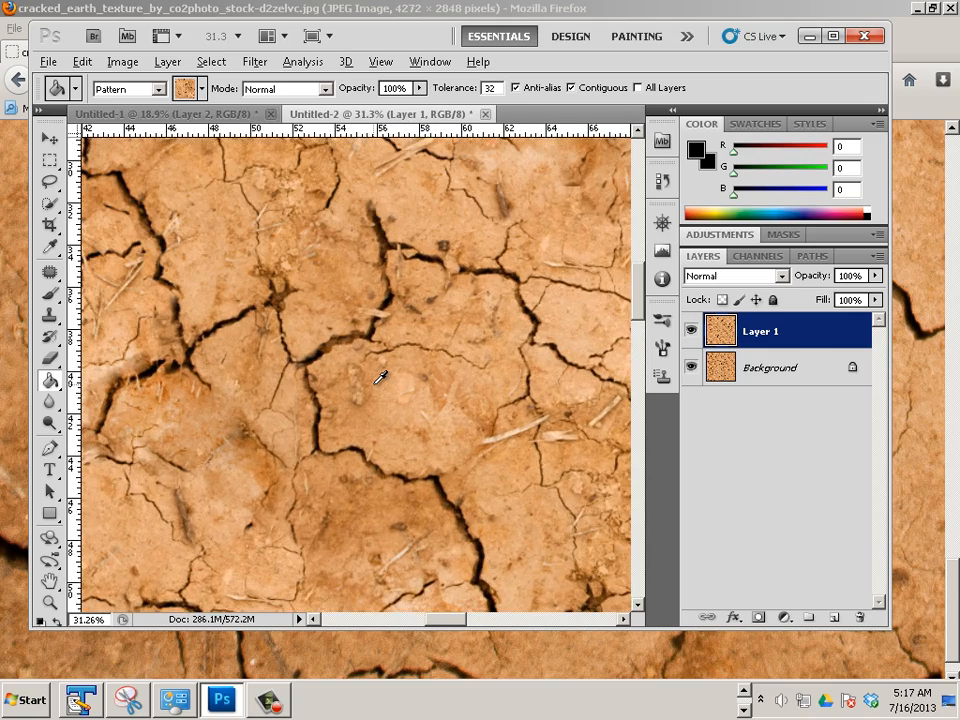
scroll(380, 377, down, 2)
scroll(380, 377, down, 1)
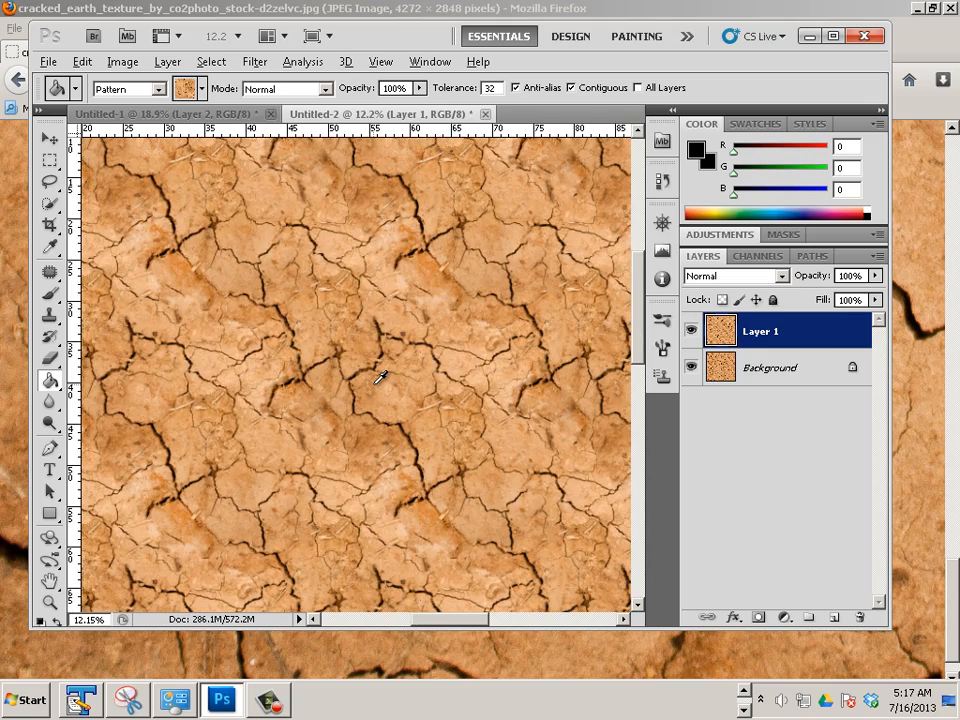
scroll(380, 377, down, 2)
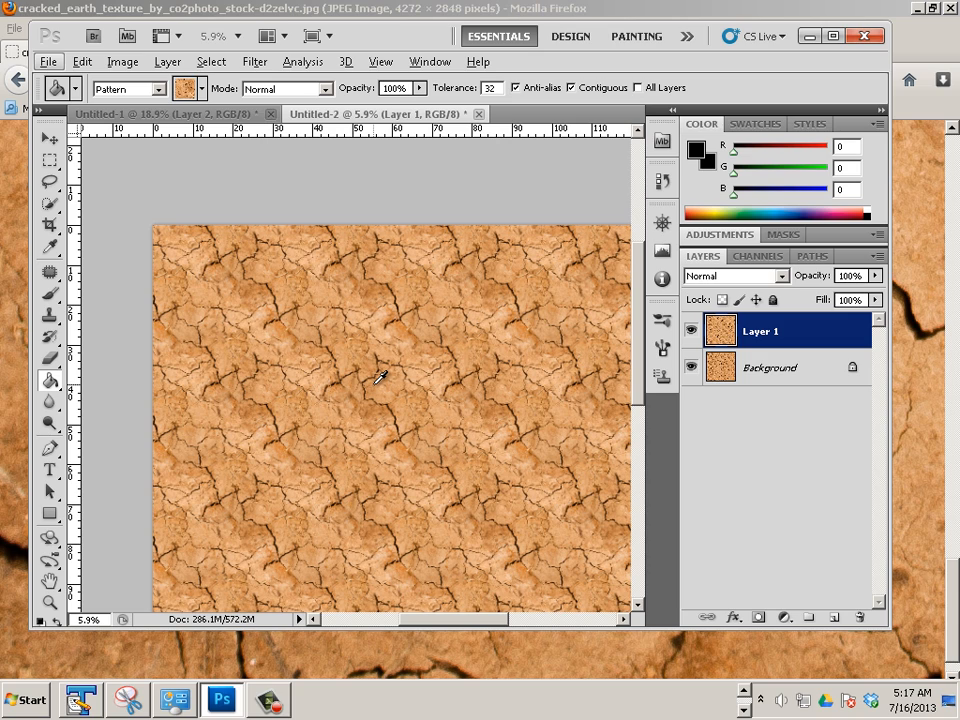